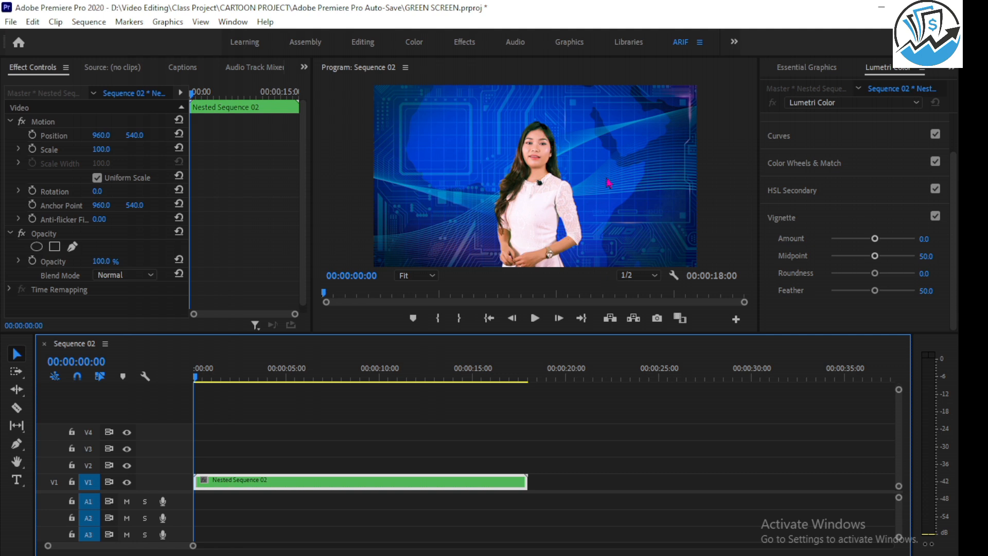
# Draw upward, downward and leftward red arrows over a screen capture of the workspace and discard the capture.
pyautogui.press('Print')
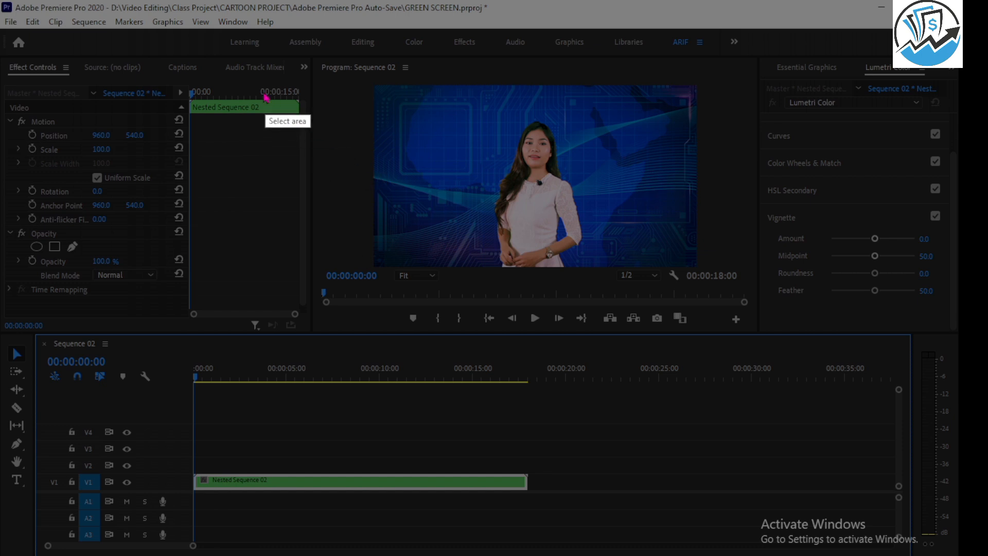
pyautogui.moveTo(129, 50)
pyautogui.mouseDown()
pyautogui.moveTo(527, 293)
pyautogui.moveTo(887, 536)
pyautogui.mouseUp()
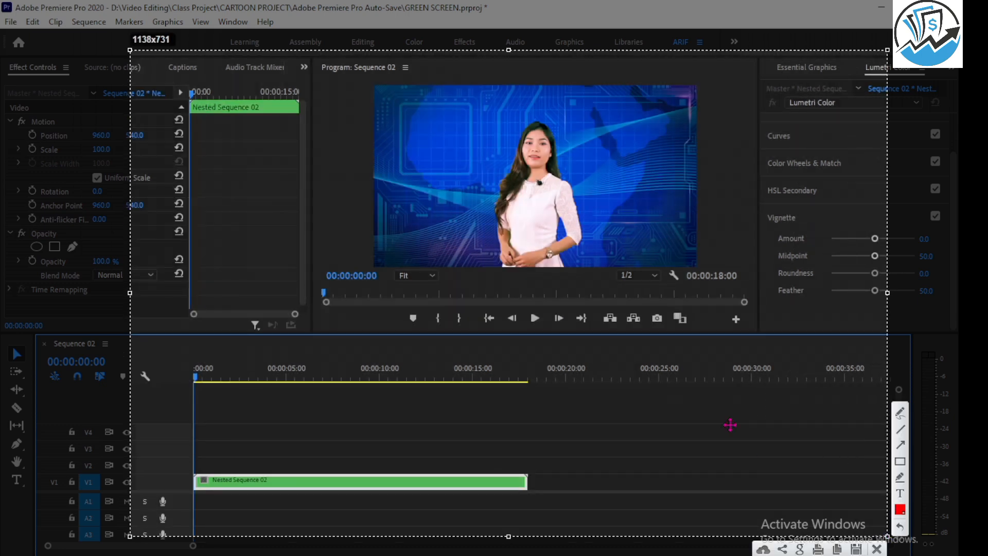
pyautogui.click(899, 444)
pyautogui.moveTo(615, 339); pyautogui.dragTo(616, 207)
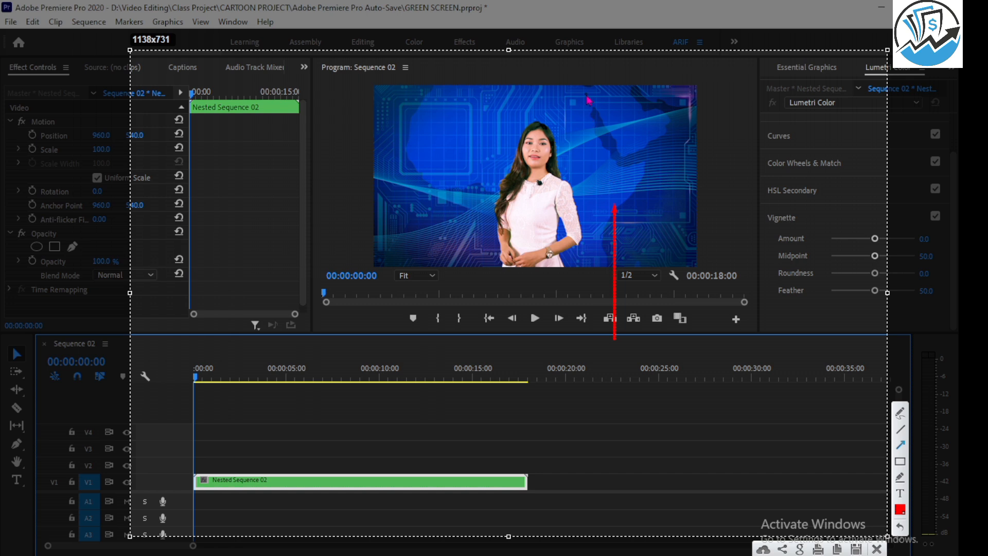
pyautogui.moveTo(586, 92); pyautogui.dragTo(588, 249)
pyautogui.moveTo(733, 267); pyautogui.dragTo(427, 267)
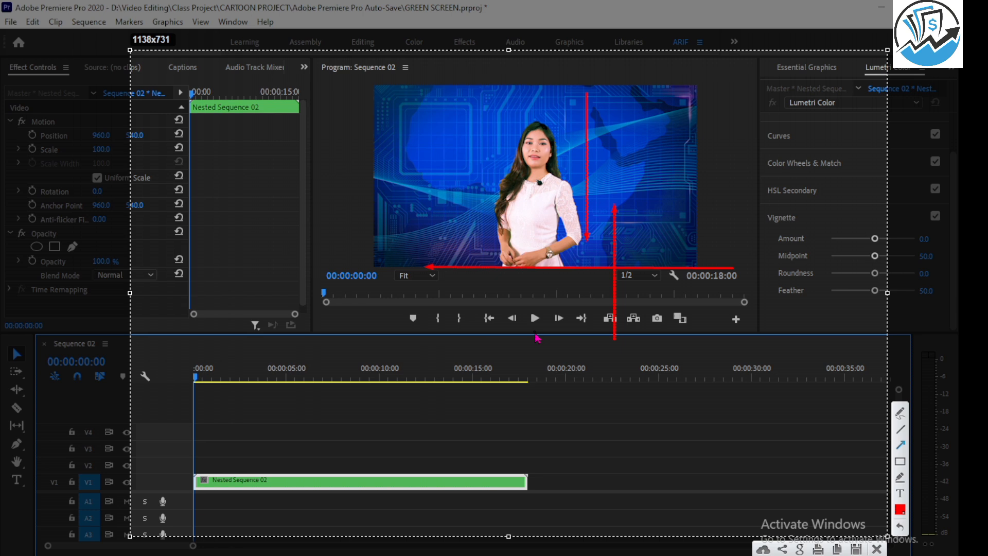
pyautogui.click(877, 549)
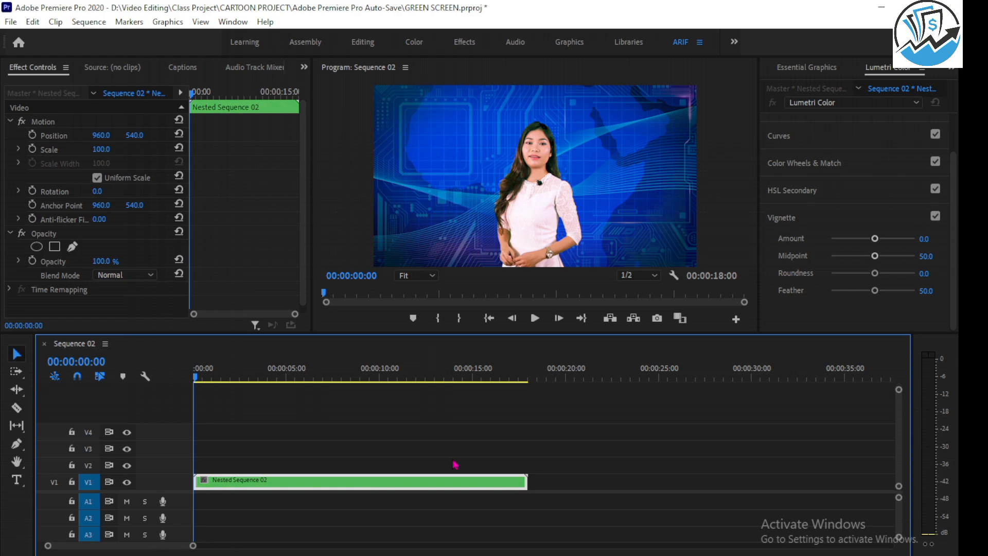
# Create a new 1920 × 1080 legacy title at 25 fps named Rolling.
pyautogui.hotkey('alt', 'Tab')
pyautogui.click(11, 22)
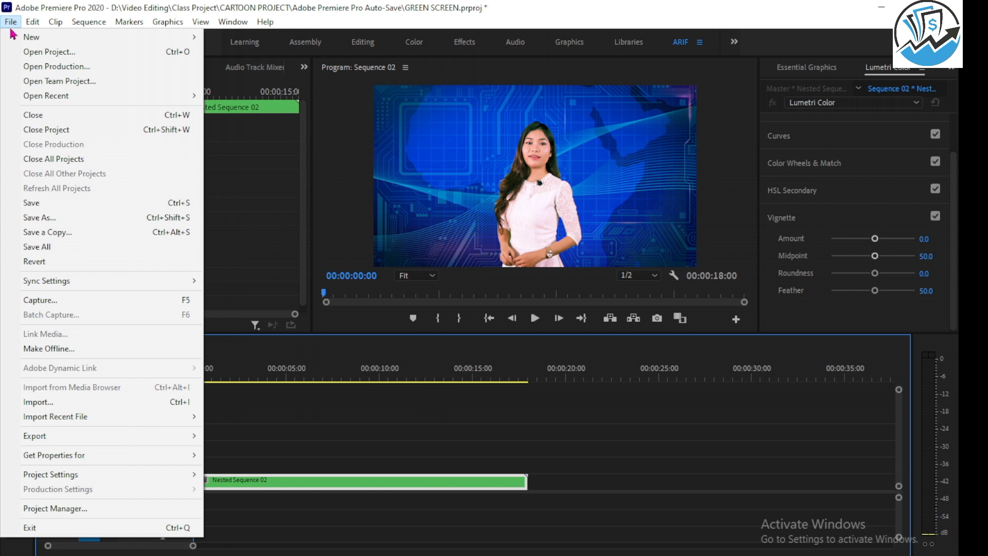
pyautogui.moveTo(49, 40)
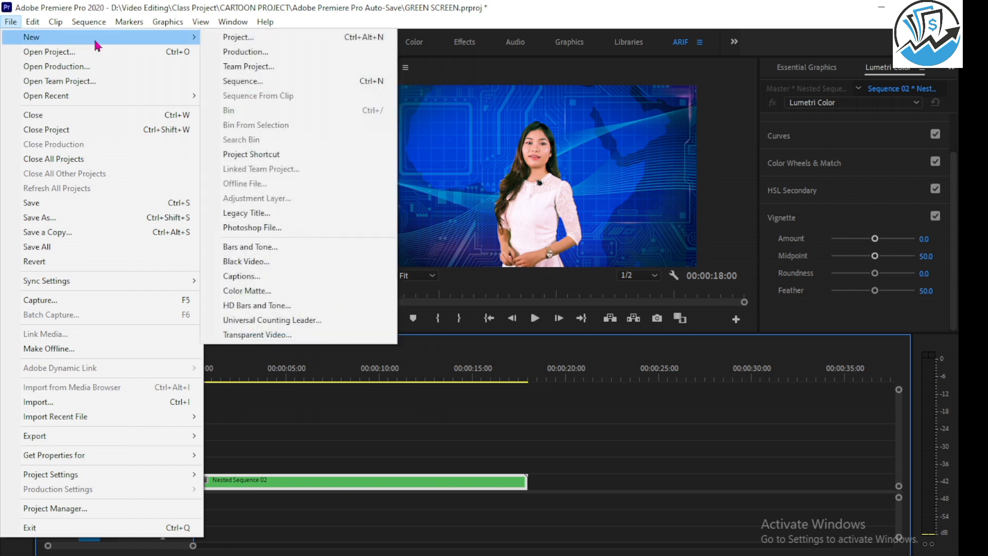
pyautogui.click(251, 218)
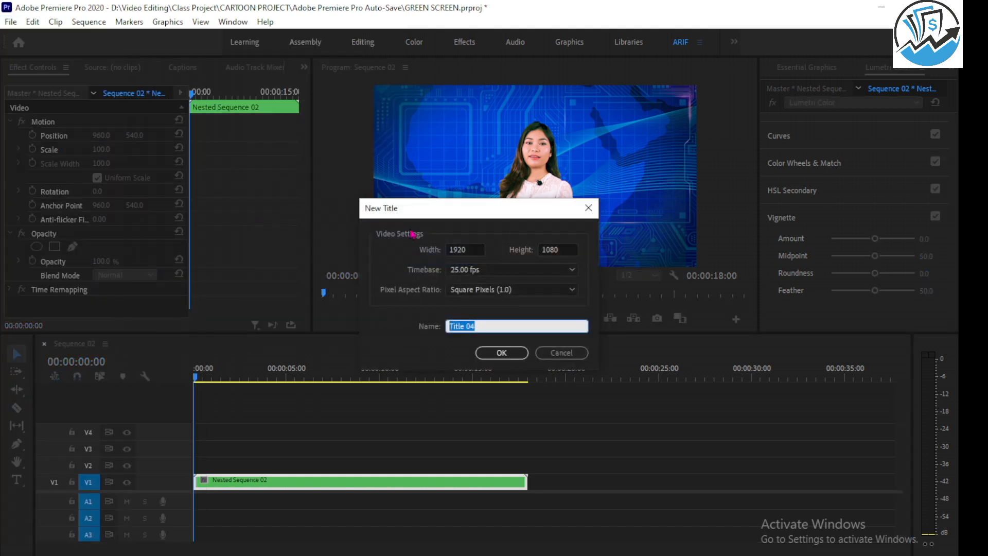
pyautogui.moveTo(448, 211); pyautogui.dragTo(447, 166)
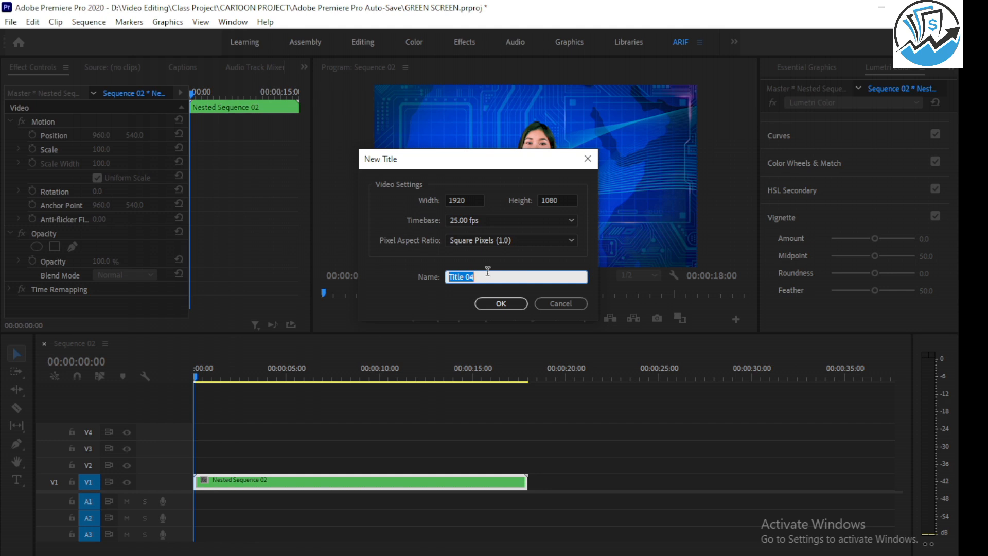
pyautogui.write('Rolling')
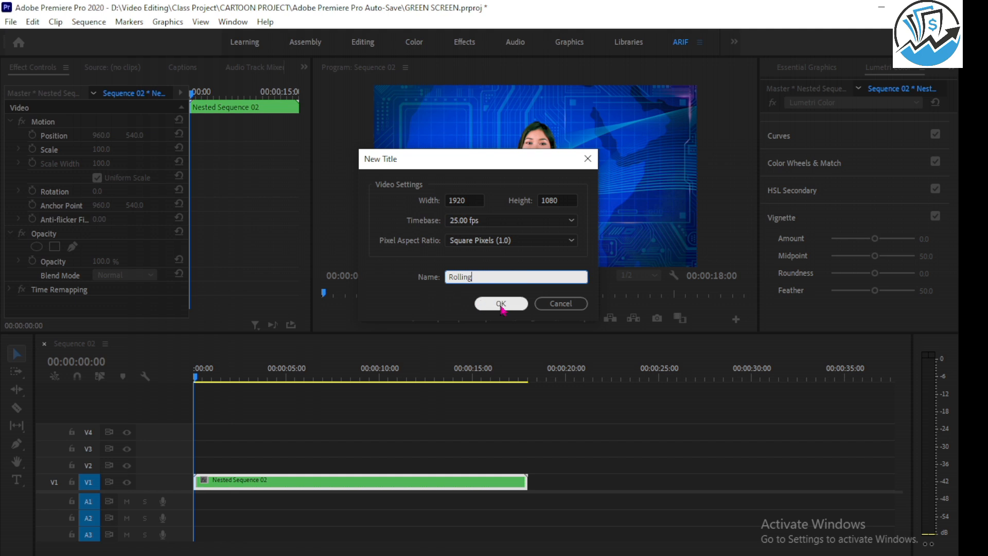
pyautogui.click(501, 303)
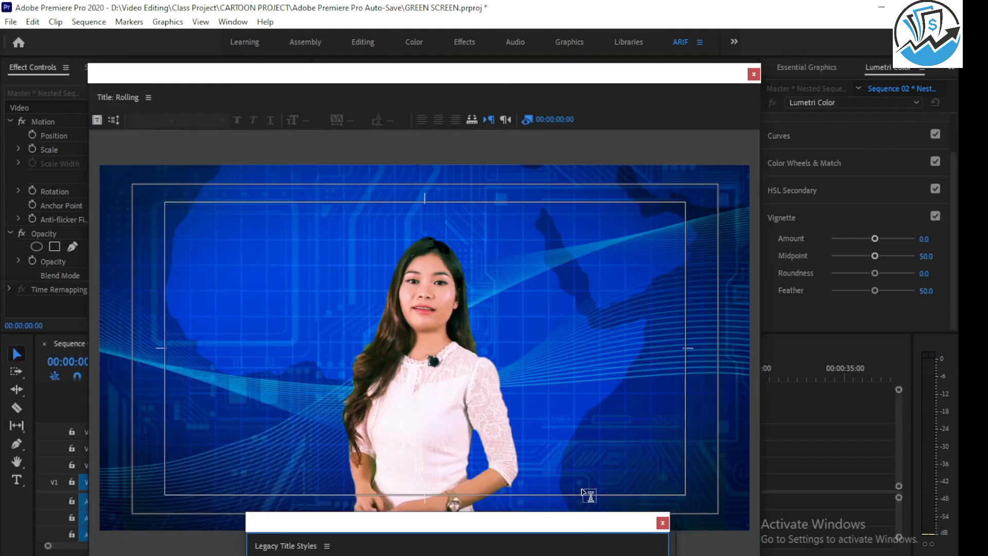
# Close the floating title styles window and show the drawing and text tools in the title editor.
pyautogui.click(662, 522)
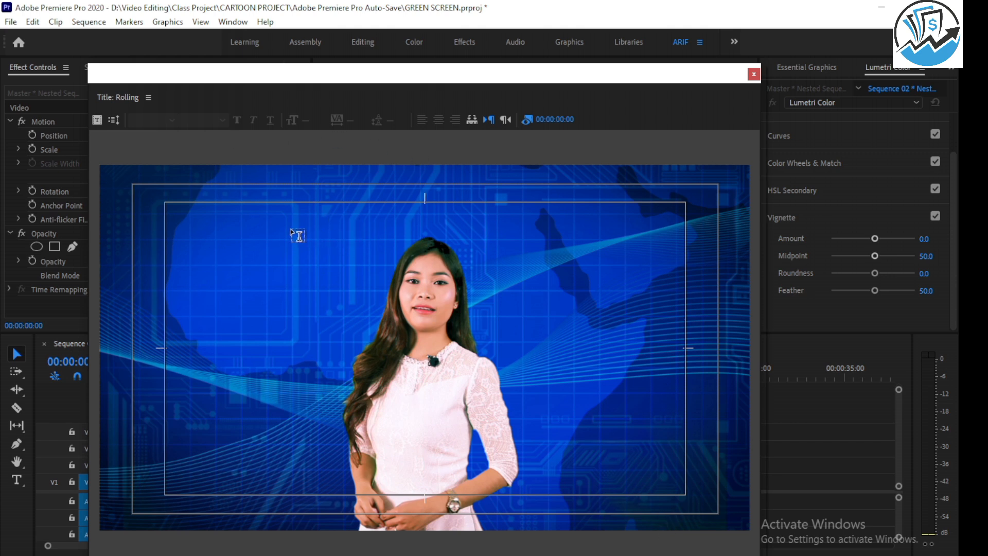
pyautogui.click(149, 98)
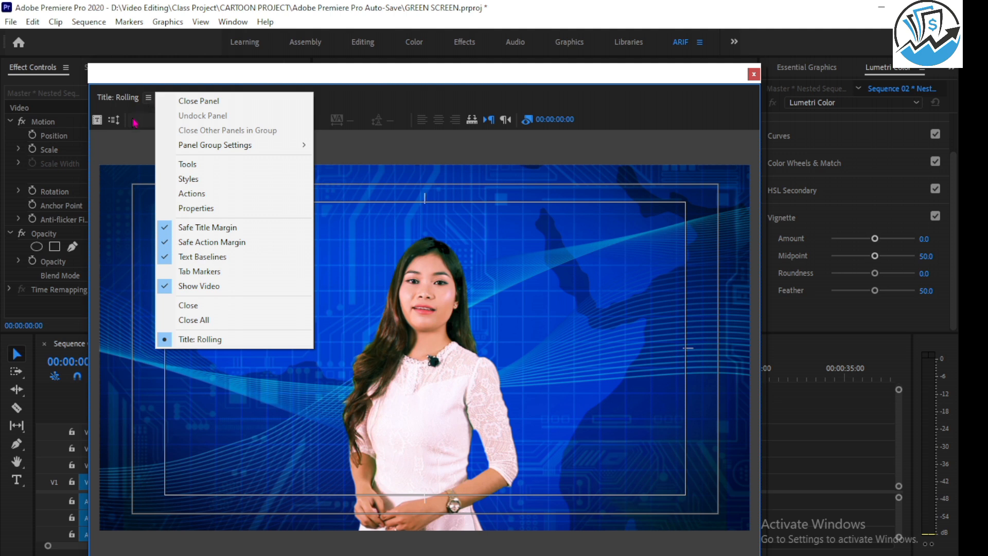
pyautogui.click(203, 170)
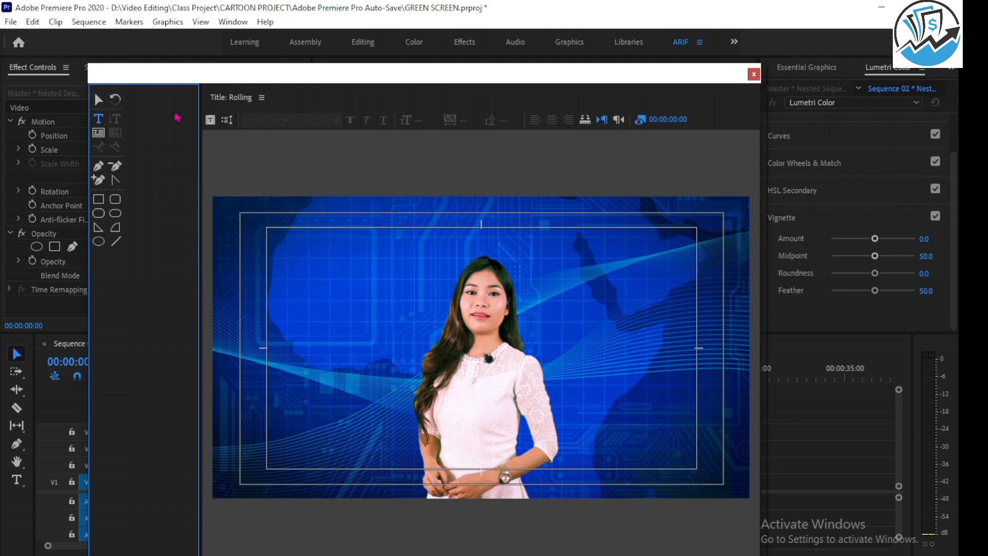
# Show the legacy title styles and move their floating window slightly upward.
pyautogui.click(262, 98)
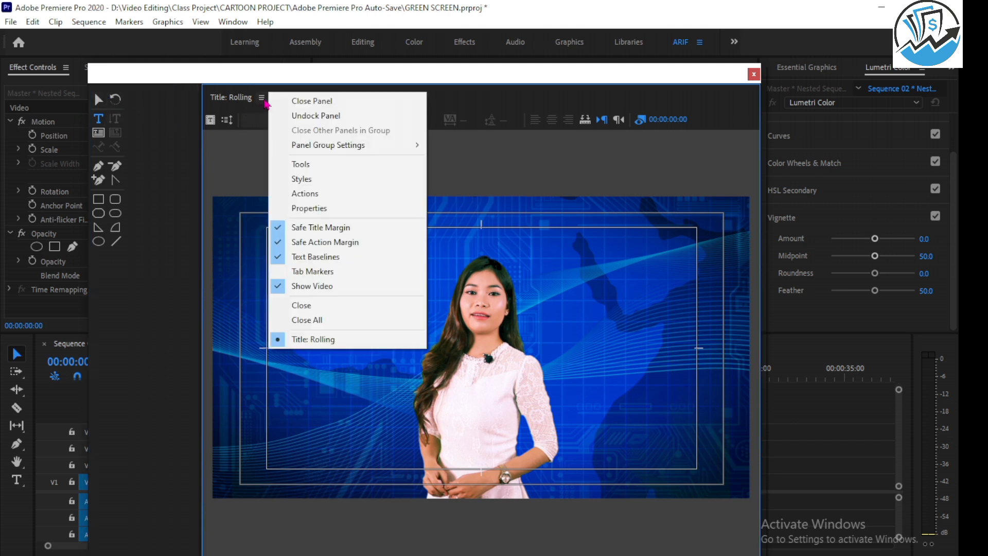
pyautogui.click(308, 180)
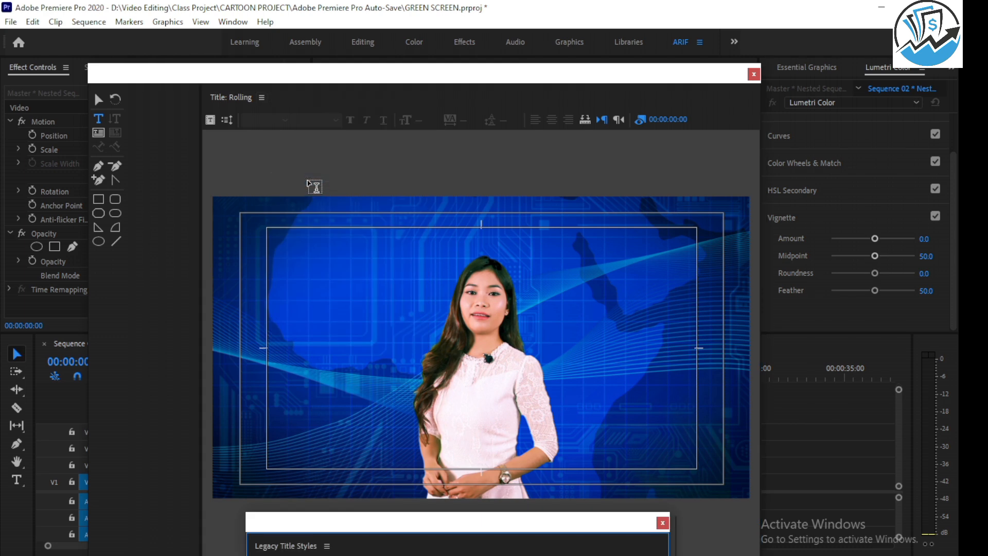
pyautogui.moveTo(447, 522)
pyautogui.mouseDown()
pyautogui.moveTo(293, 434)
pyautogui.moveTo(135, 282)
pyautogui.moveTo(298, 476)
pyautogui.moveTo(453, 516)
pyautogui.mouseUp()
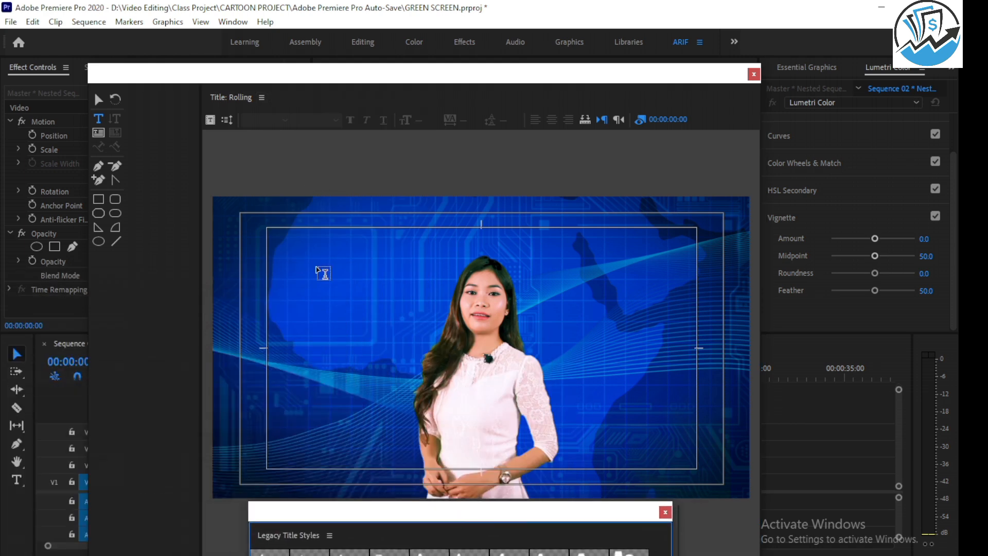
# Show the alignment actions and the legacy title properties in the title editor.
pyautogui.click(262, 98)
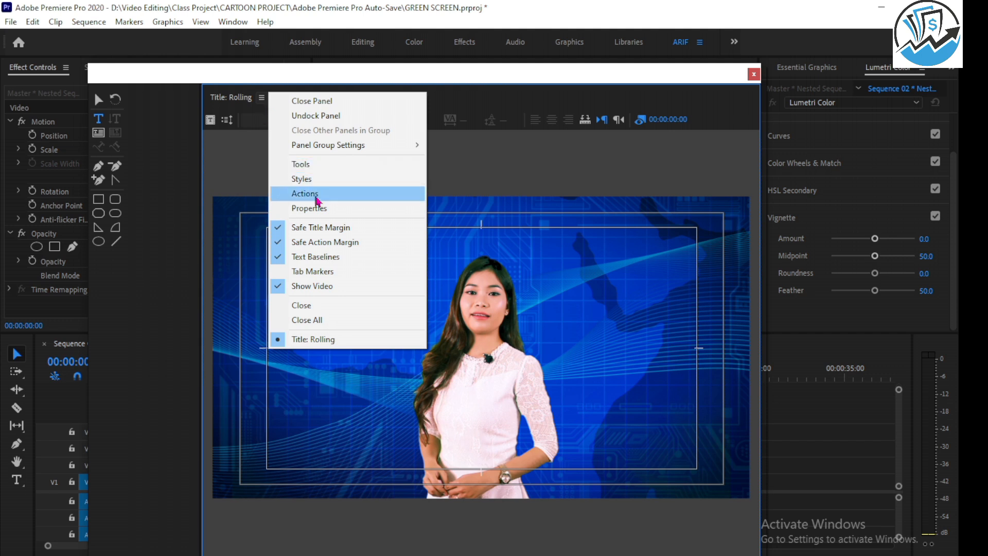
pyautogui.click(316, 196)
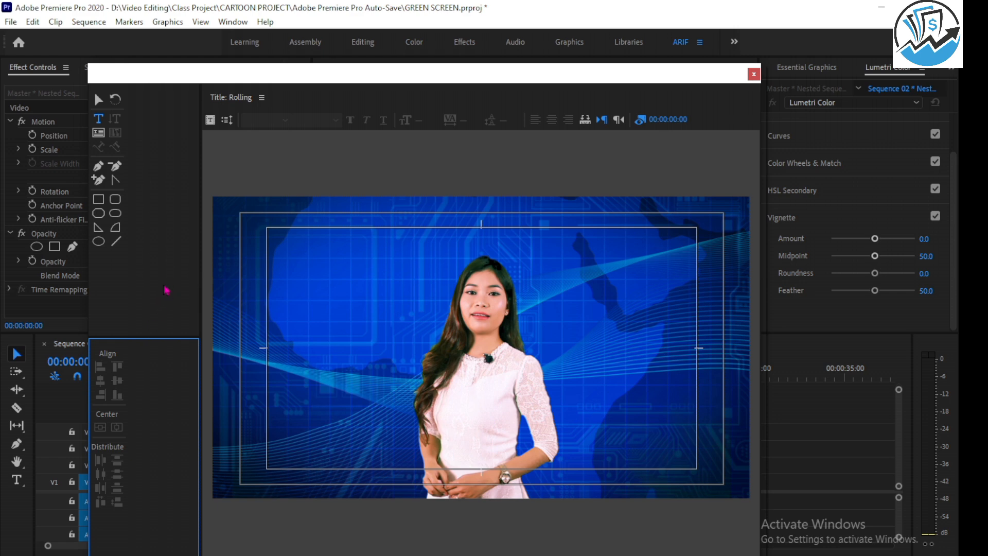
pyautogui.click(261, 99)
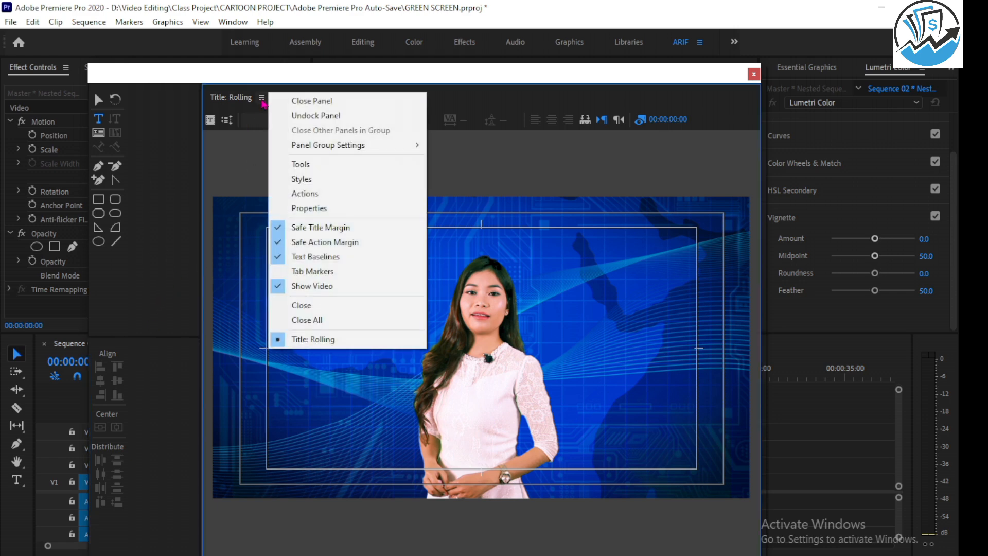
pyautogui.click(317, 212)
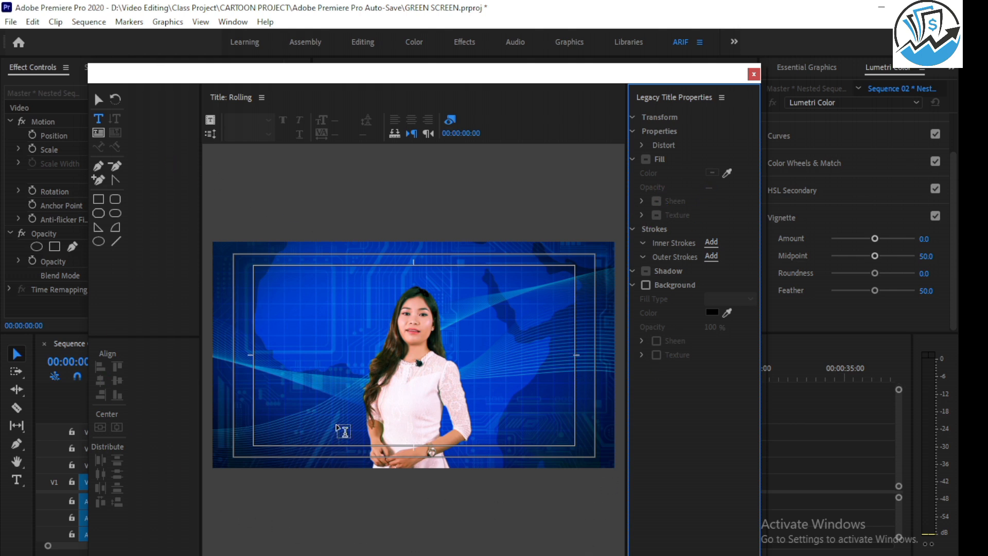
# Activate the title's Selection tool, shorten the title window and place the styles window just beneath it.
pyautogui.click(99, 99)
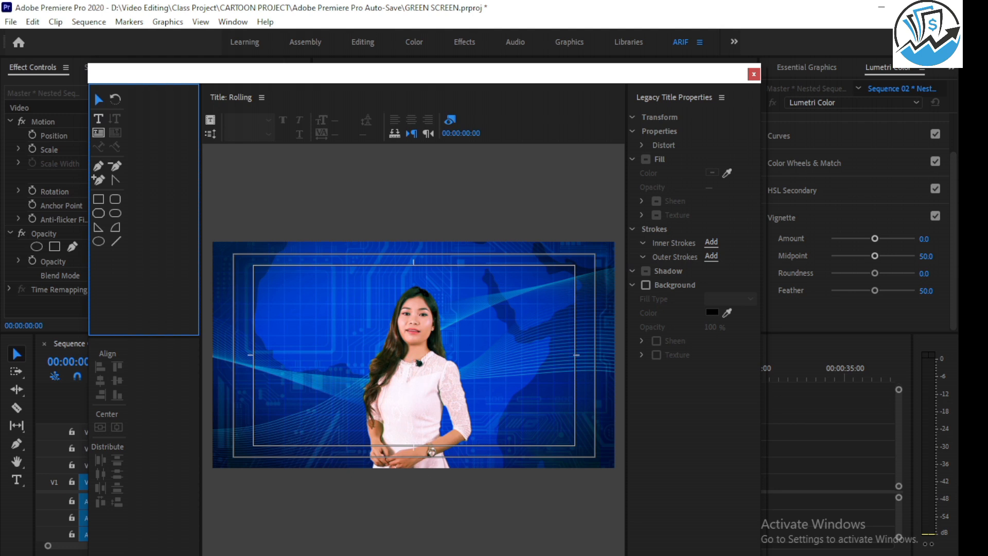
pyautogui.moveTo(638, 555); pyautogui.dragTo(628, 502)
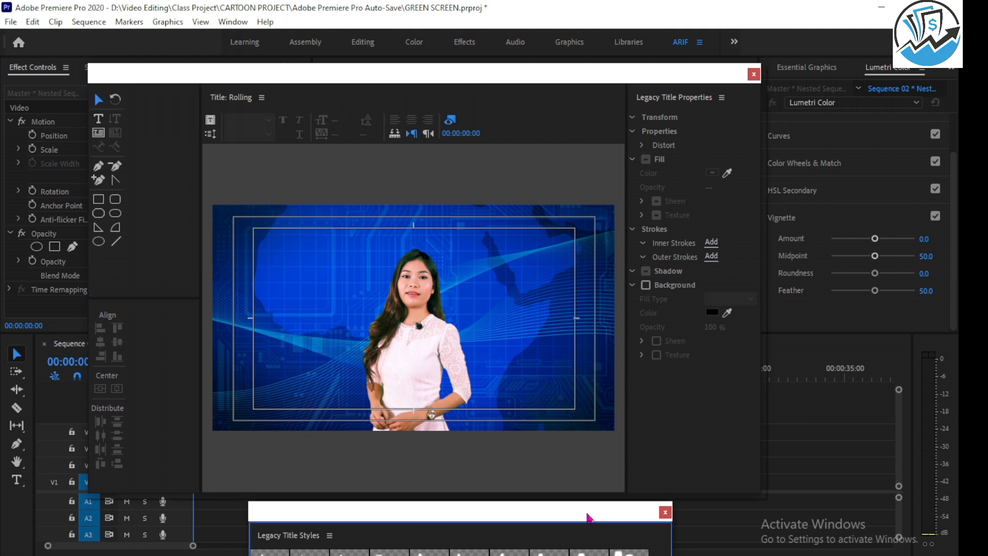
pyautogui.moveTo(525, 517); pyautogui.dragTo(424, 514)
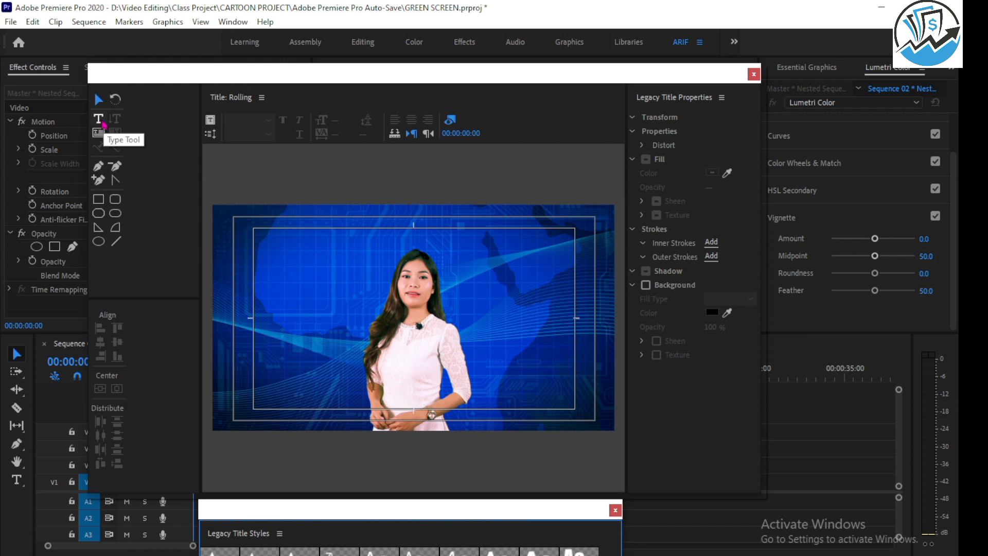
# Start a text in the title and paste in the Notepad++ keyword lines from "graphic design course" to "online video editing class".
pyautogui.click(102, 122)
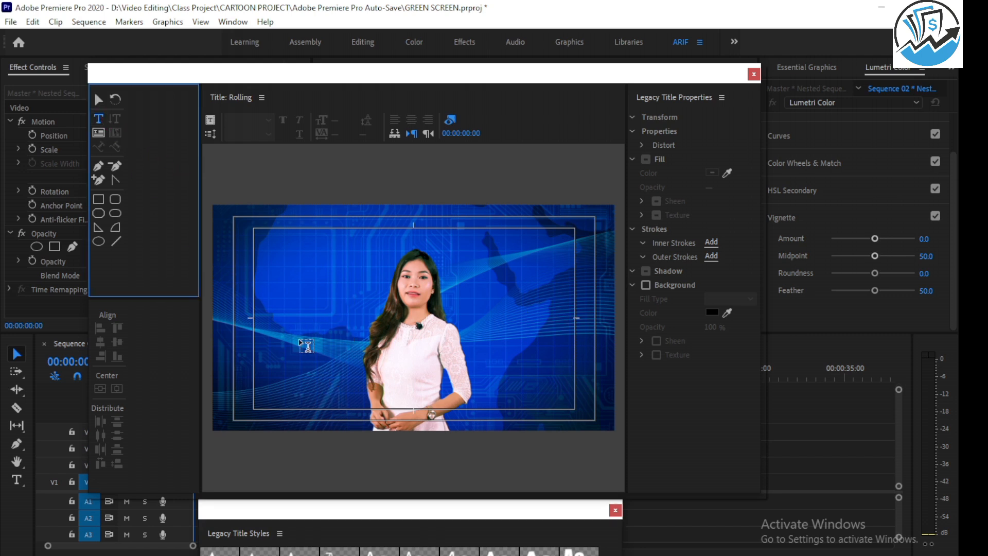
pyautogui.click(307, 318)
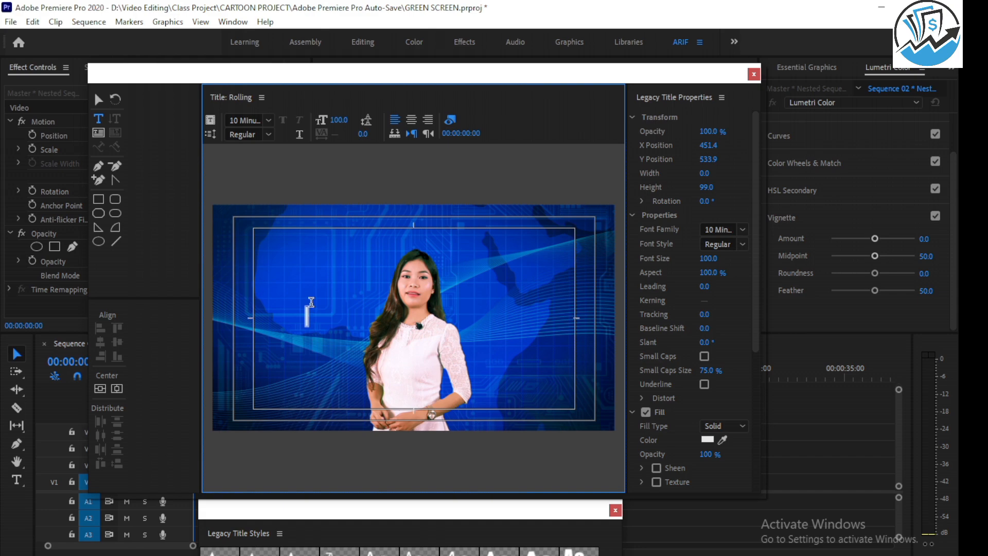
pyautogui.click(569, 555)
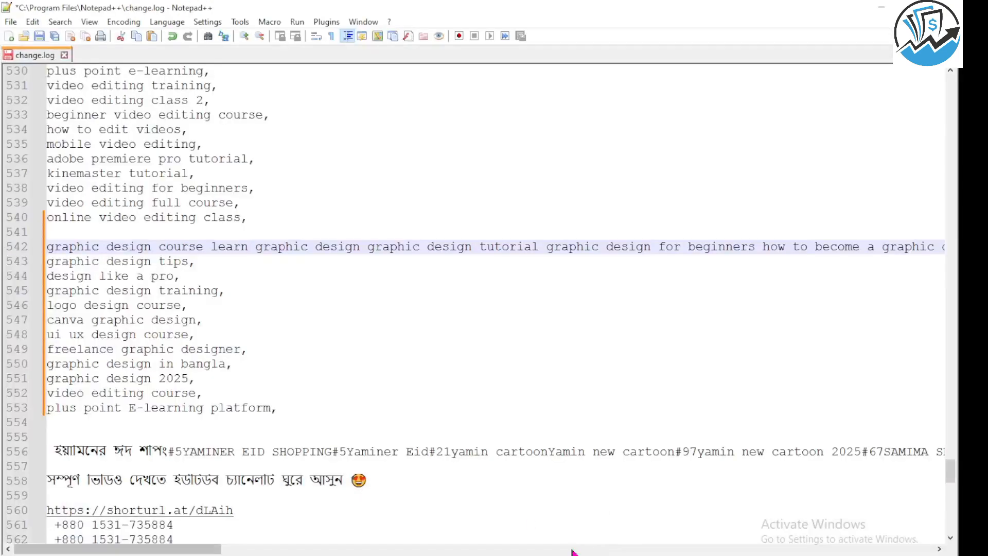
pyautogui.scroll(3, 311, 314)
pyautogui.scroll(7, 310, 314)
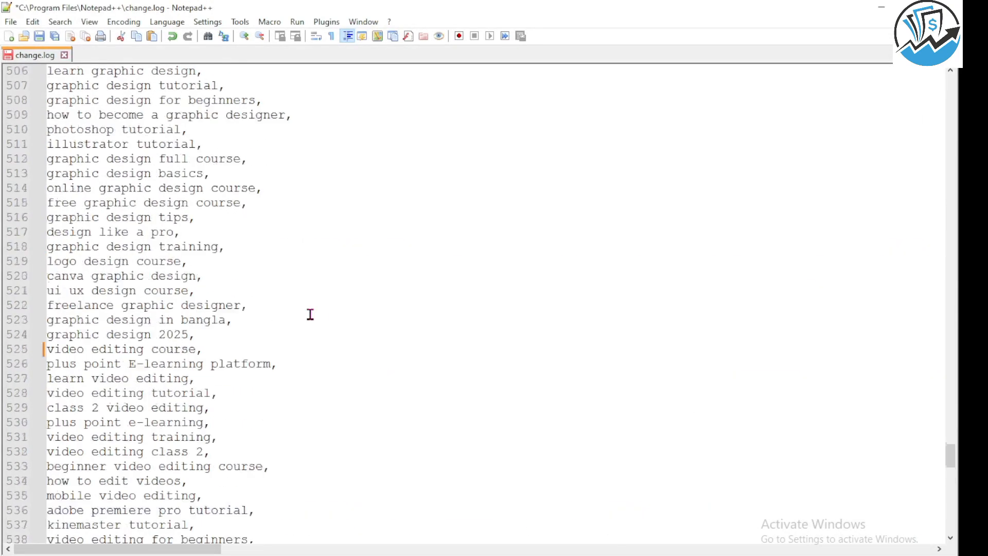
pyautogui.moveTo(48, 144); pyautogui.dragTo(284, 422)
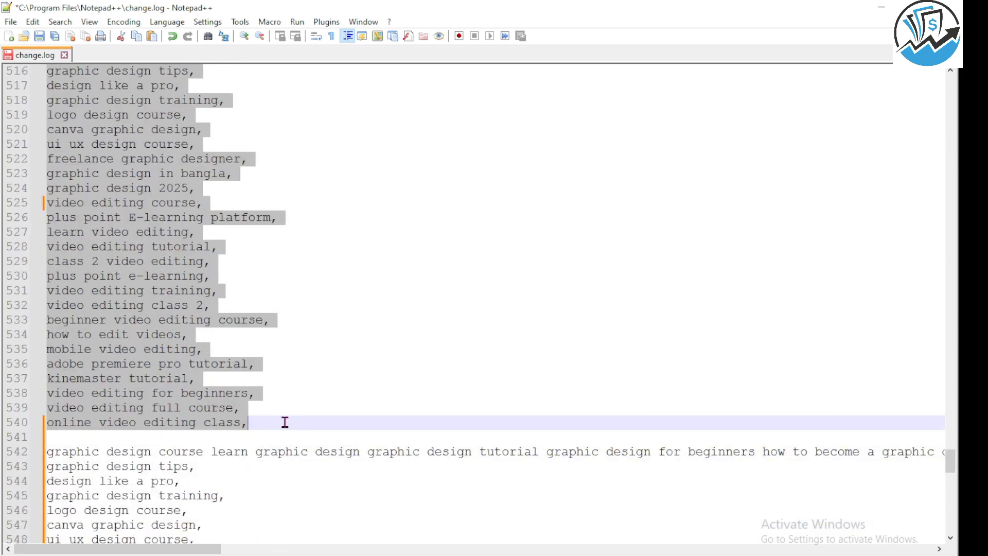
pyautogui.click(882, 7)
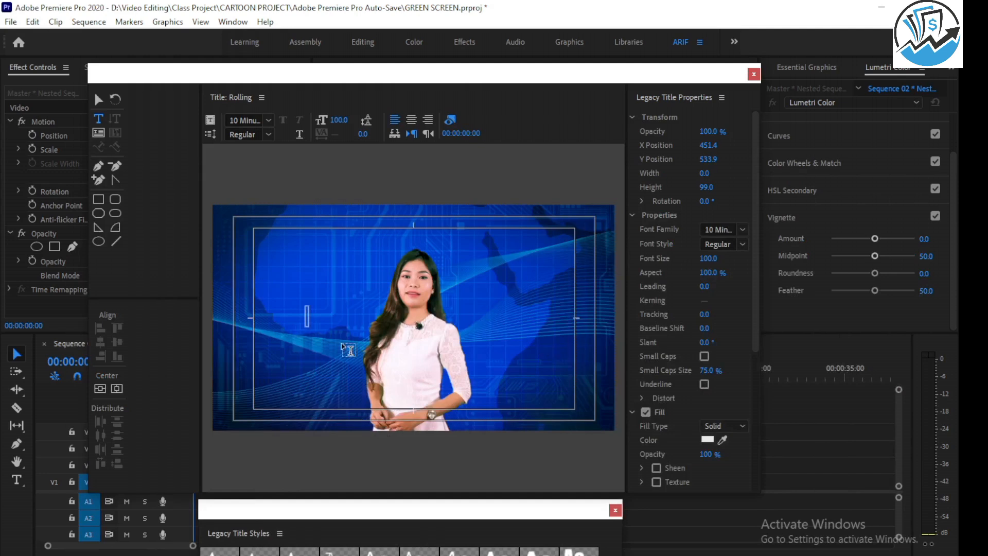
pyautogui.click(307, 315)
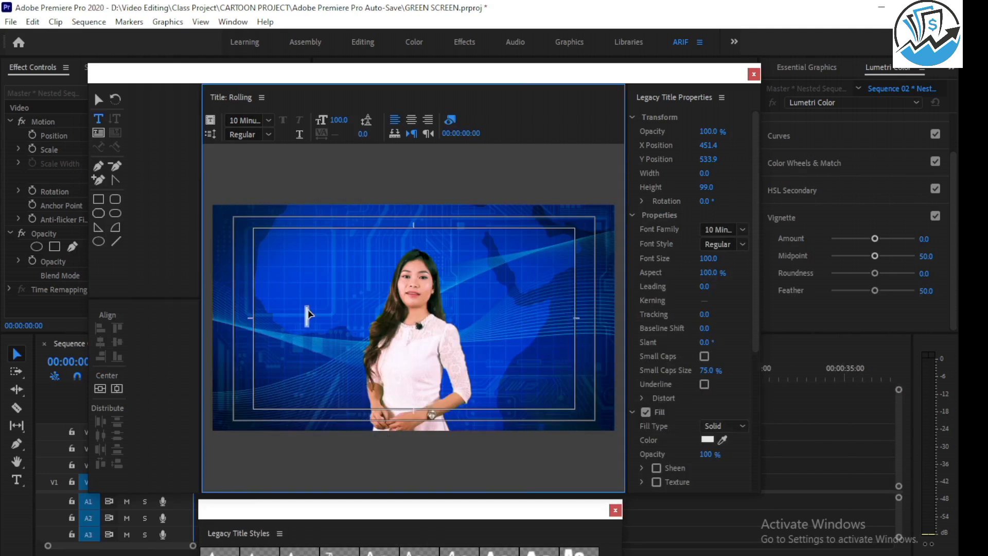
pyautogui.hotkey('ctrl', 'v')
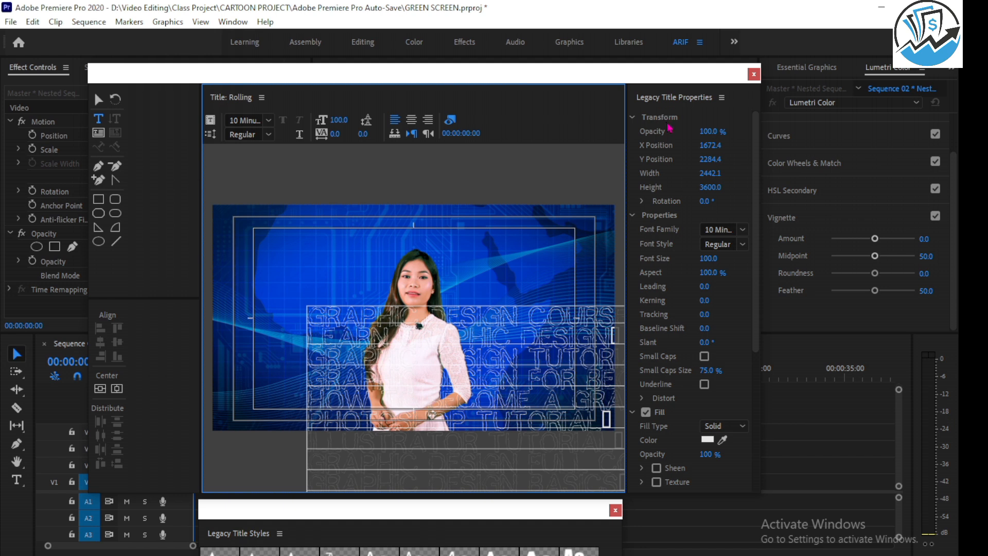
# Set the font family of the title's keyword text to Roboto.
pyautogui.click(743, 231)
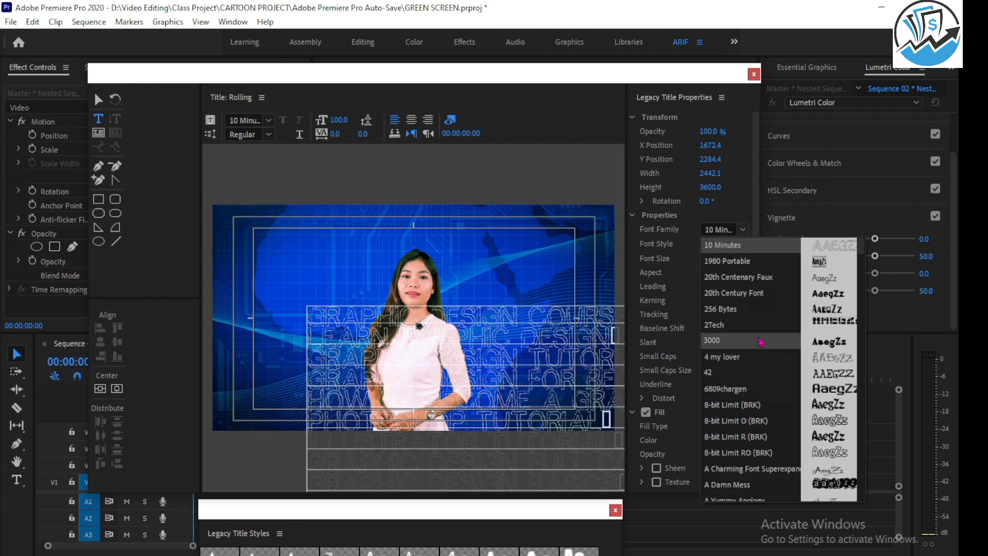
pyautogui.scroll(-4, 759, 339)
pyautogui.scroll(-12, 760, 325)
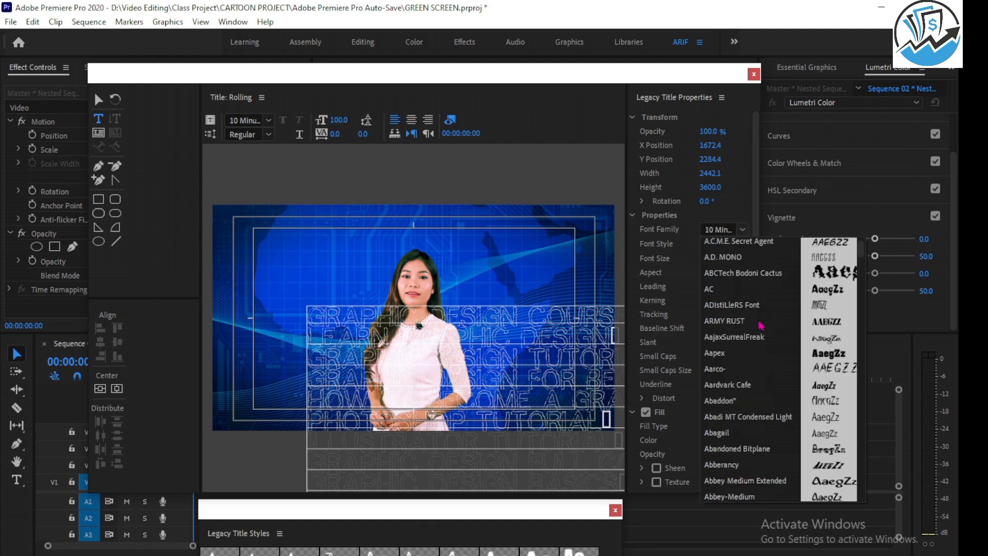
pyautogui.scroll(-5, 760, 325)
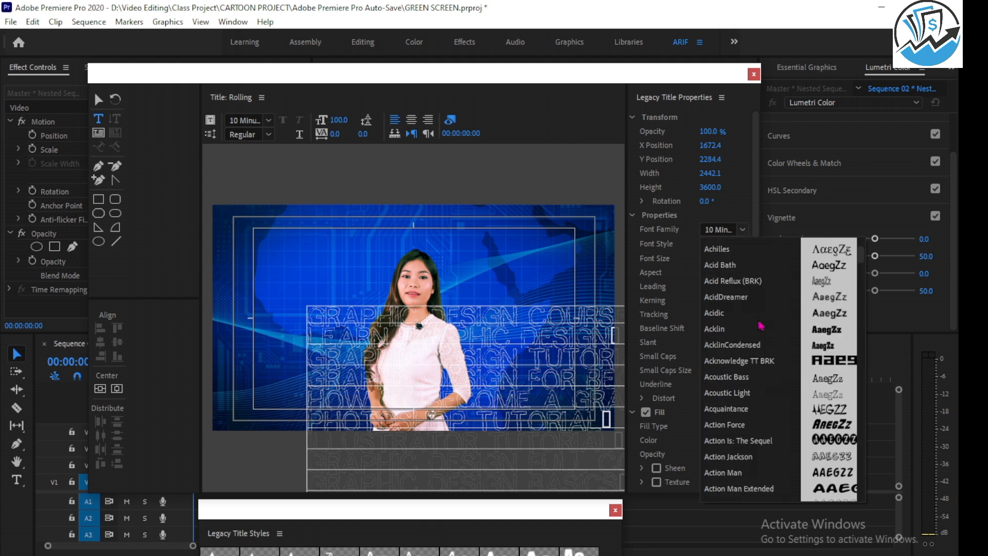
pyautogui.scroll(-2, 760, 324)
pyautogui.click(736, 229)
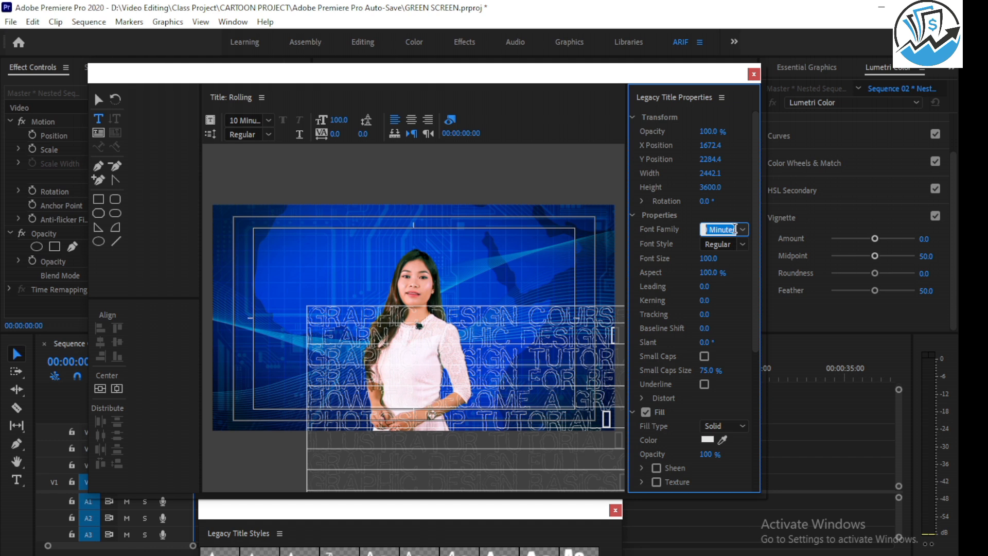
pyautogui.write('Roboto')
pyautogui.press('Return')
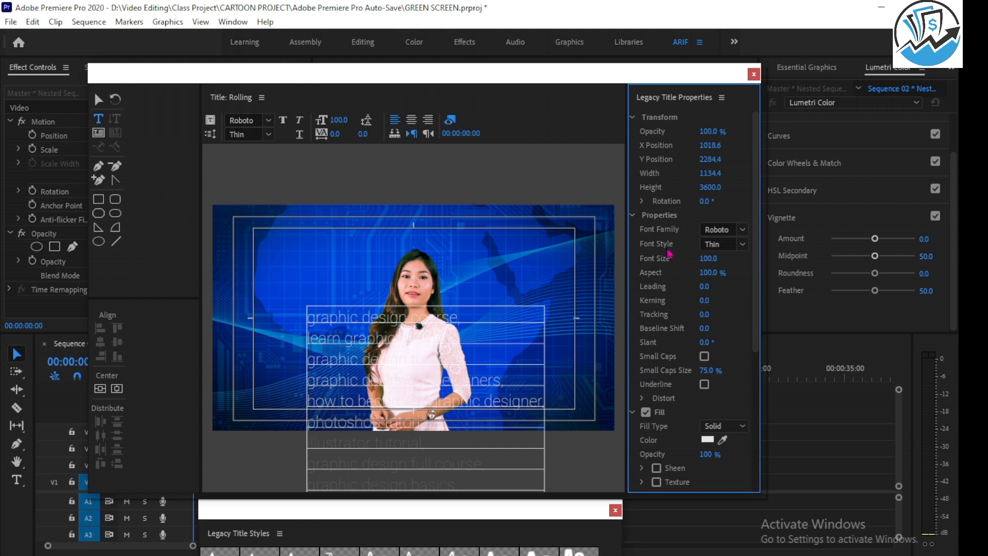
# Try the Bold font style on the keyword text and settle on Medium.
pyautogui.click(741, 245)
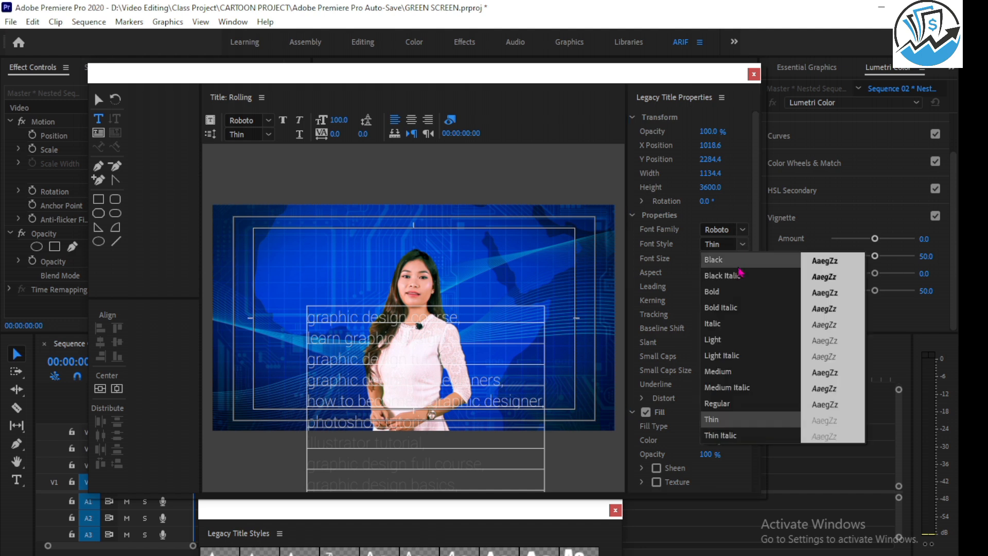
pyautogui.click(733, 298)
pyautogui.click(743, 248)
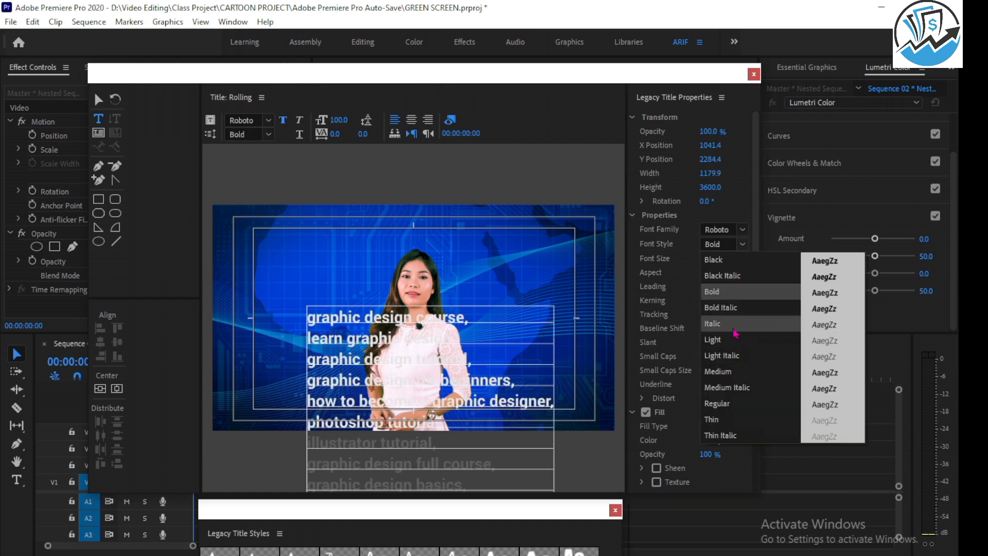
pyautogui.click(733, 371)
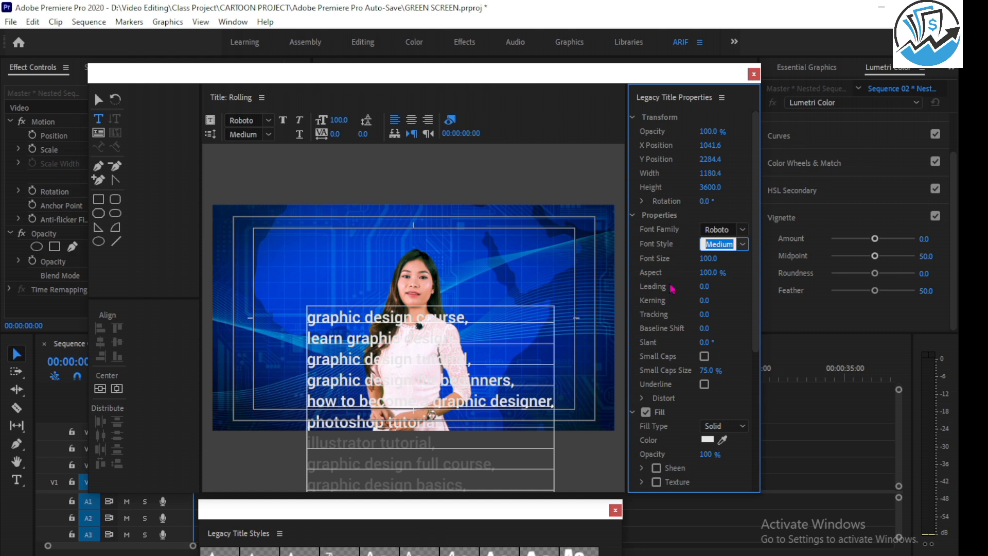
# Set the keyword text's fill color to pure white (FFFFFF) and center-align its lines.
pyautogui.click(708, 440)
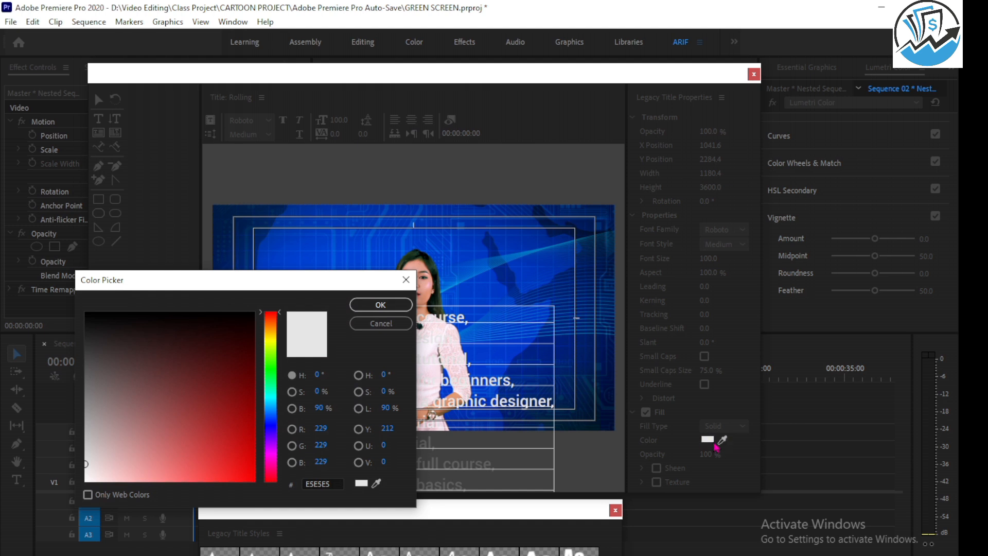
pyautogui.moveTo(288, 282); pyautogui.dragTo(670, 132)
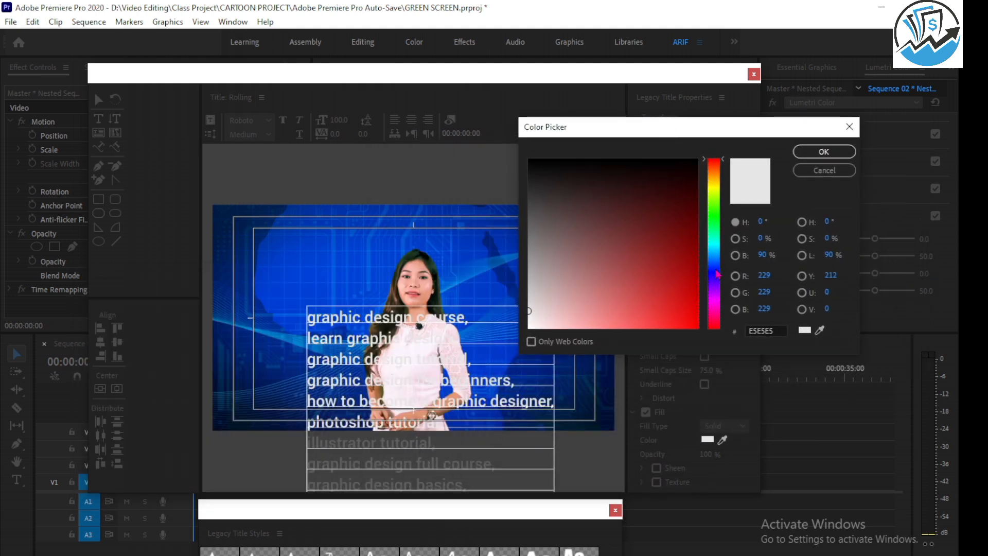
pyautogui.moveTo(719, 271); pyautogui.dragTo(721, 165)
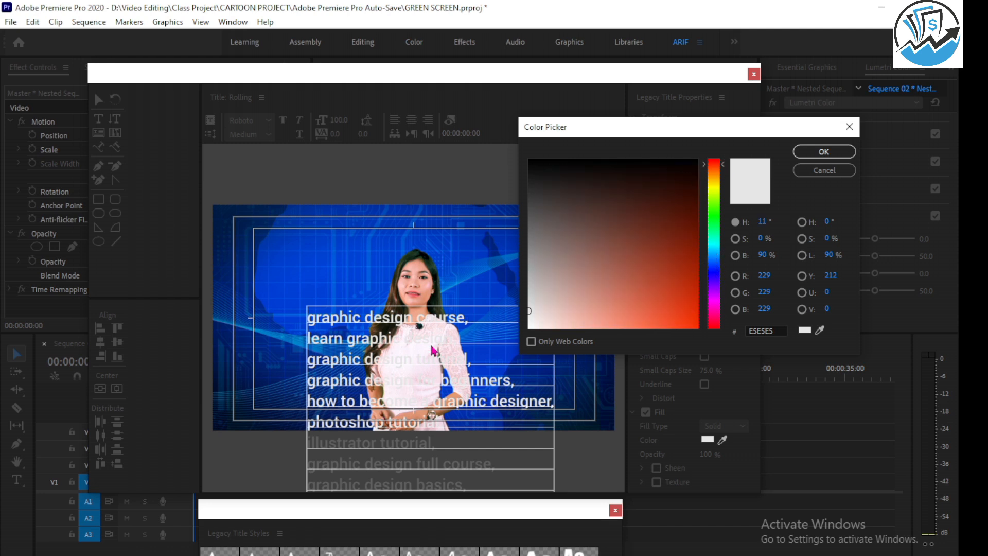
pyautogui.click(530, 326)
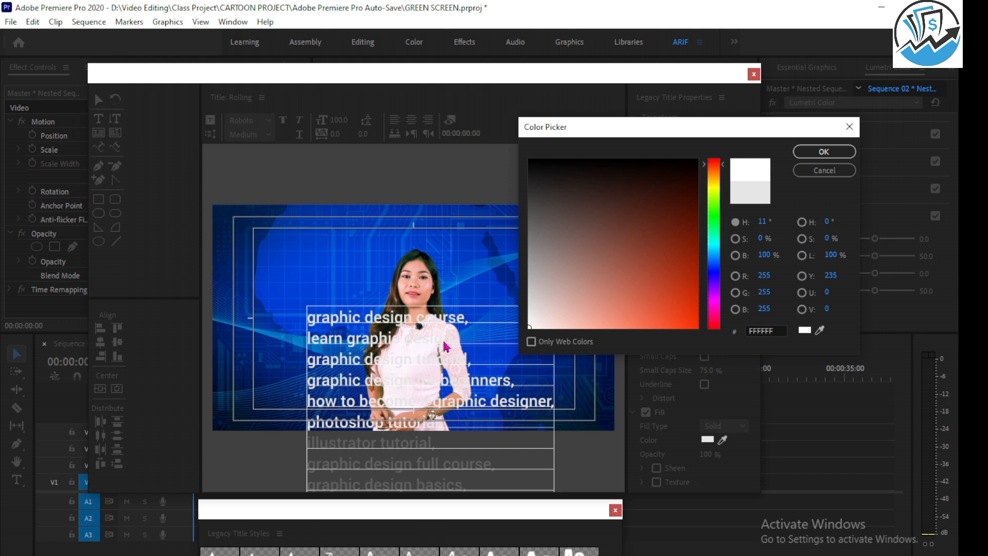
pyautogui.click(823, 153)
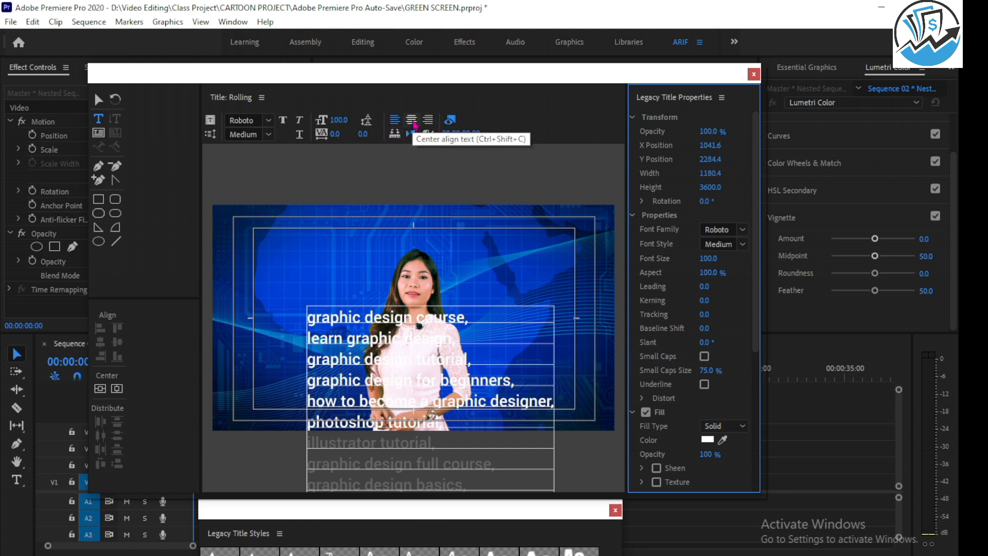
pyautogui.click(411, 120)
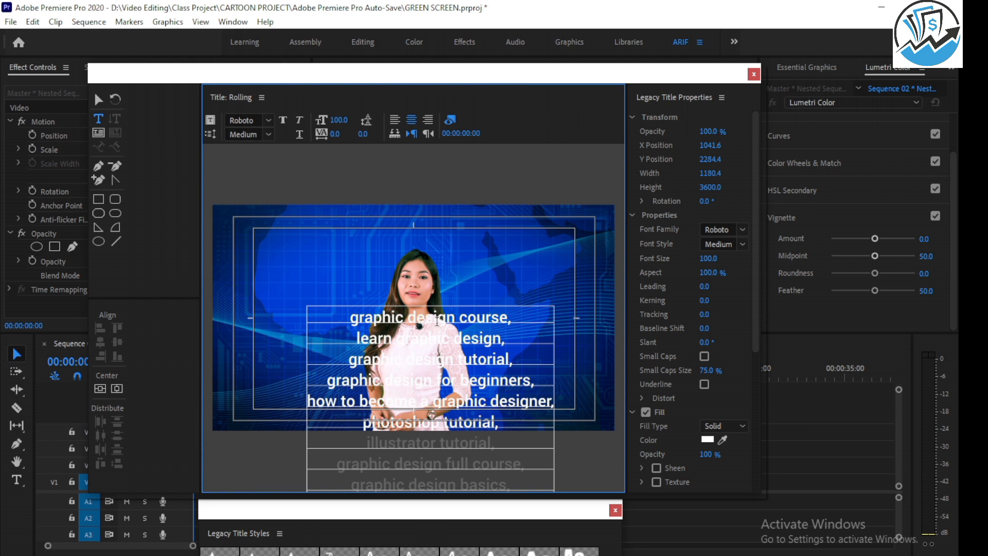
# Make the title a Roll that starts off screen and ends off screen.
pyautogui.click(212, 135)
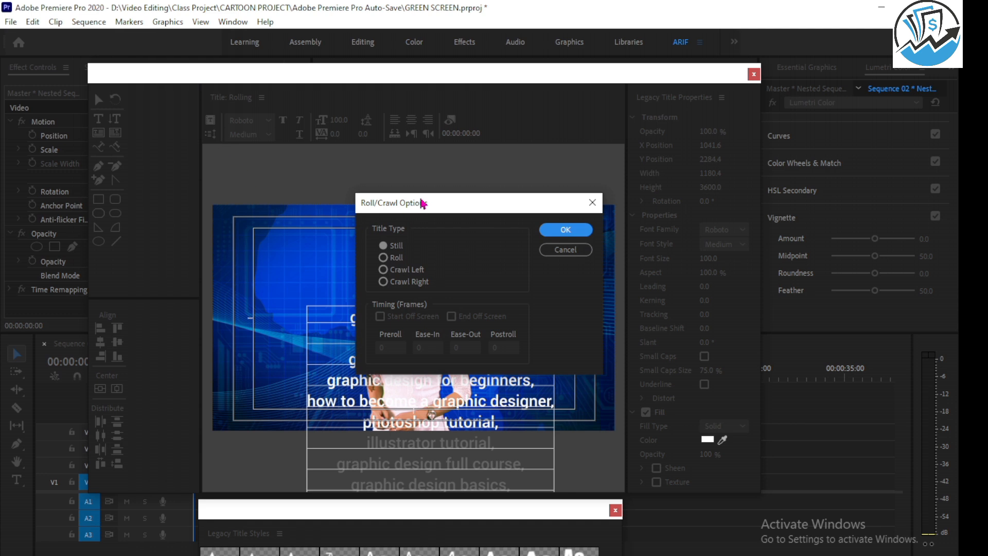
pyautogui.moveTo(455, 209); pyautogui.dragTo(478, 157)
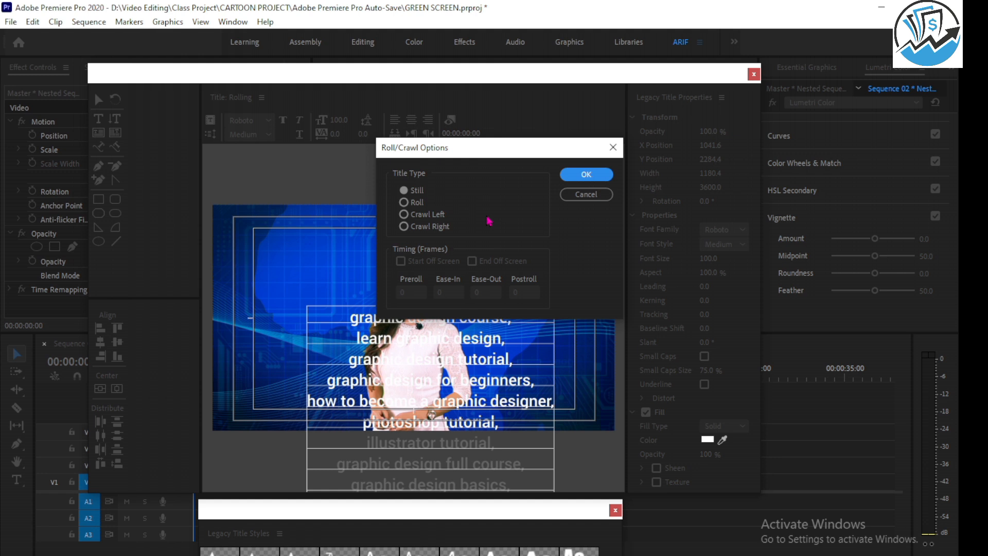
pyautogui.click(404, 202)
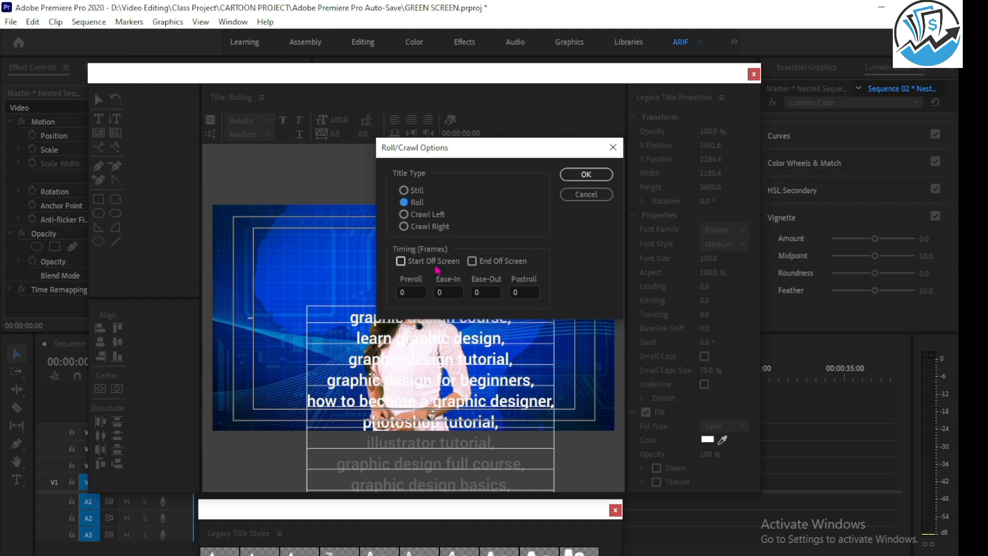
pyautogui.click(404, 262)
pyautogui.click(471, 261)
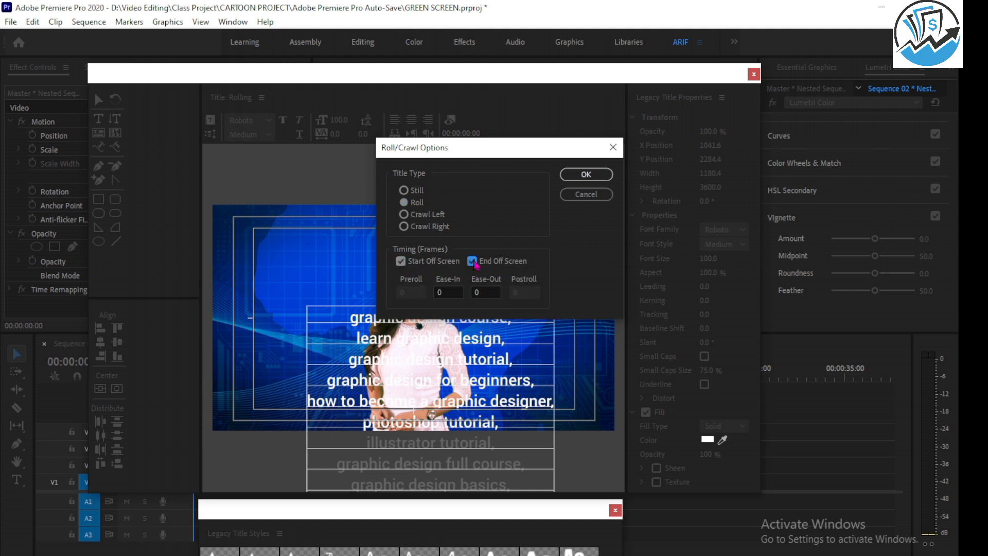
pyautogui.click(585, 176)
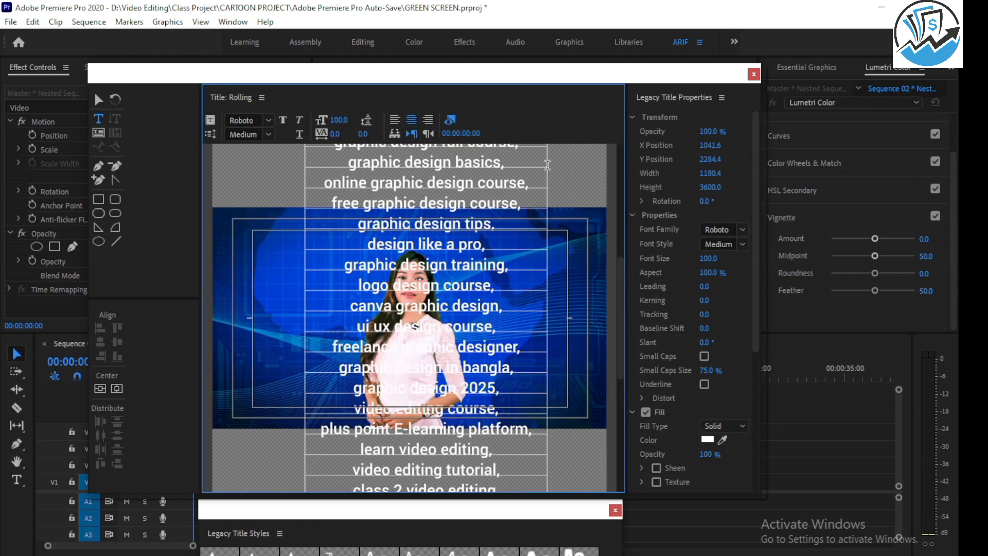
# Save the project and close the title editor.
pyautogui.click(548, 170)
pyautogui.hotkey('ctrl', 's')
pyautogui.click(754, 75)
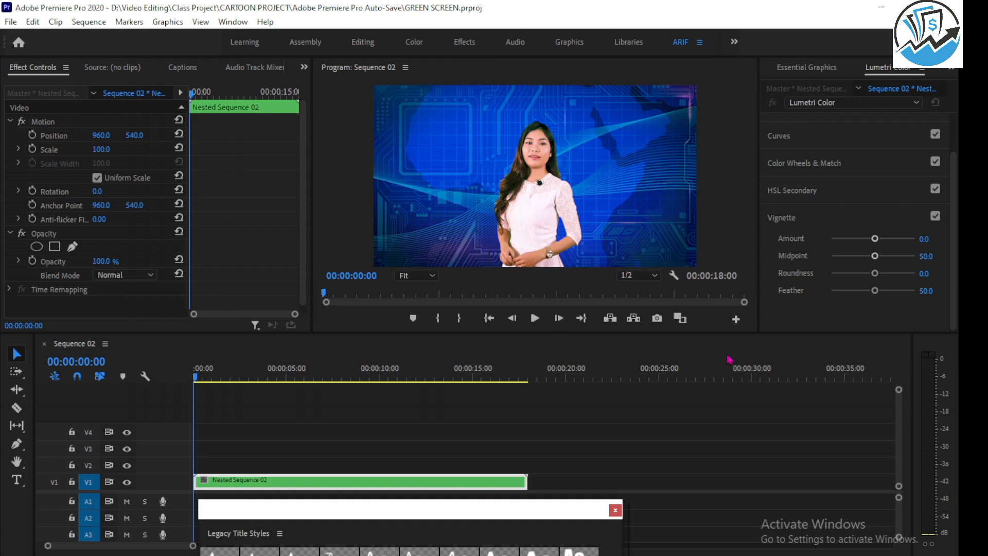
# Show the project's media items and close the floating Legacy Title Styles window.
pyautogui.scroll(3, 828, 75)
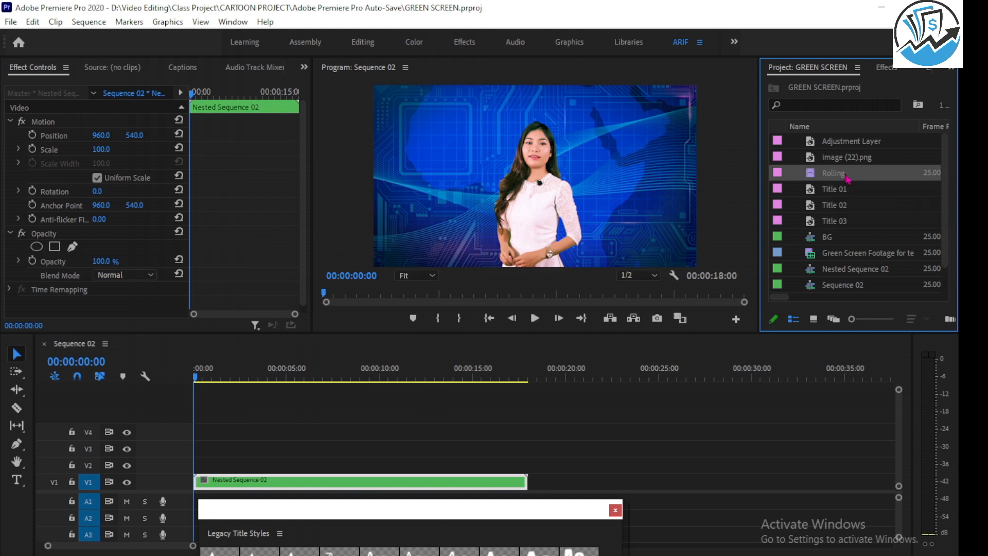
pyautogui.moveTo(562, 509); pyautogui.dragTo(602, 255)
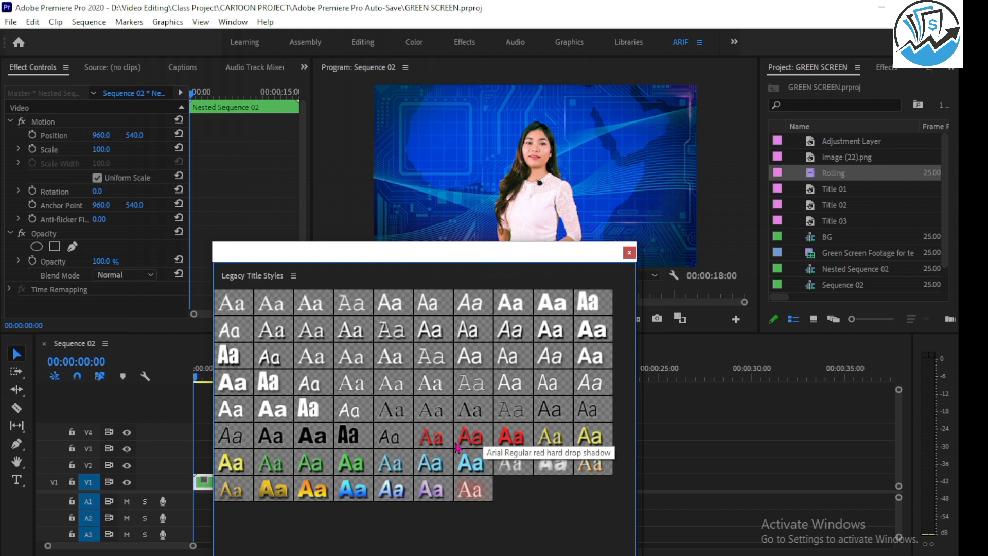
pyautogui.moveTo(632, 260); pyautogui.dragTo(616, 324)
pyautogui.click(611, 316)
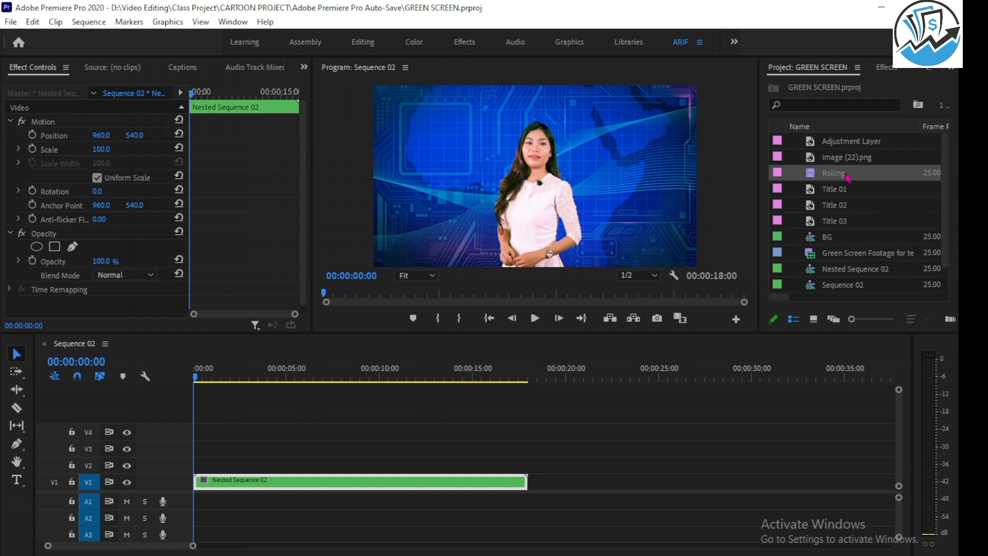
# Place the Rolling title on track V2 across the full length of Nested Sequence 02 and play the sequence.
pyautogui.moveTo(847, 177); pyautogui.dragTo(227, 465)
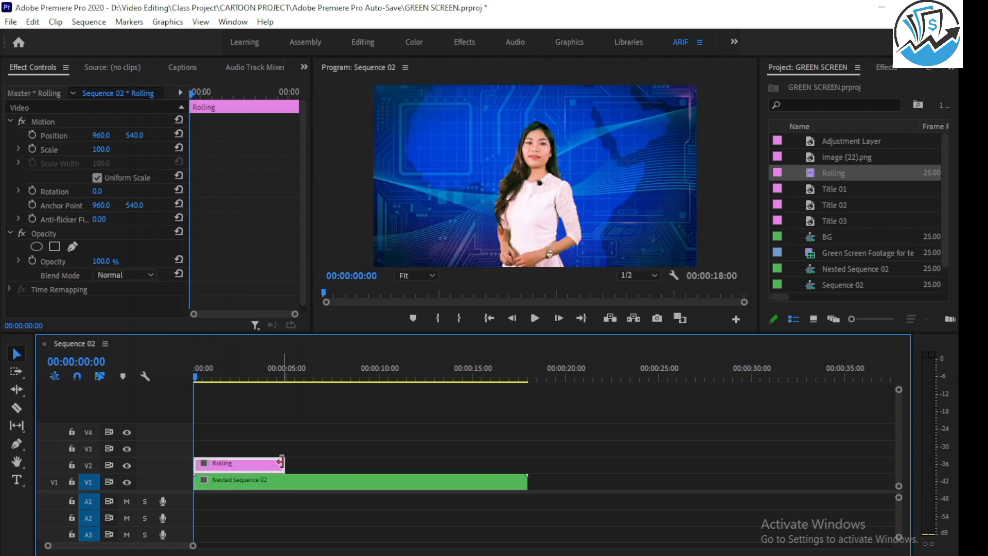
pyautogui.moveTo(283, 465); pyautogui.dragTo(527, 465)
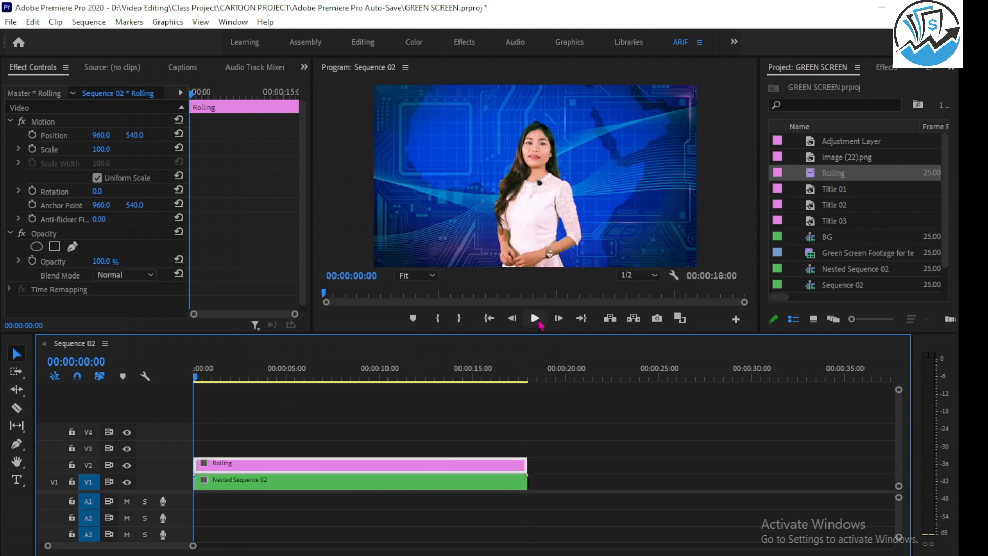
pyautogui.click(537, 319)
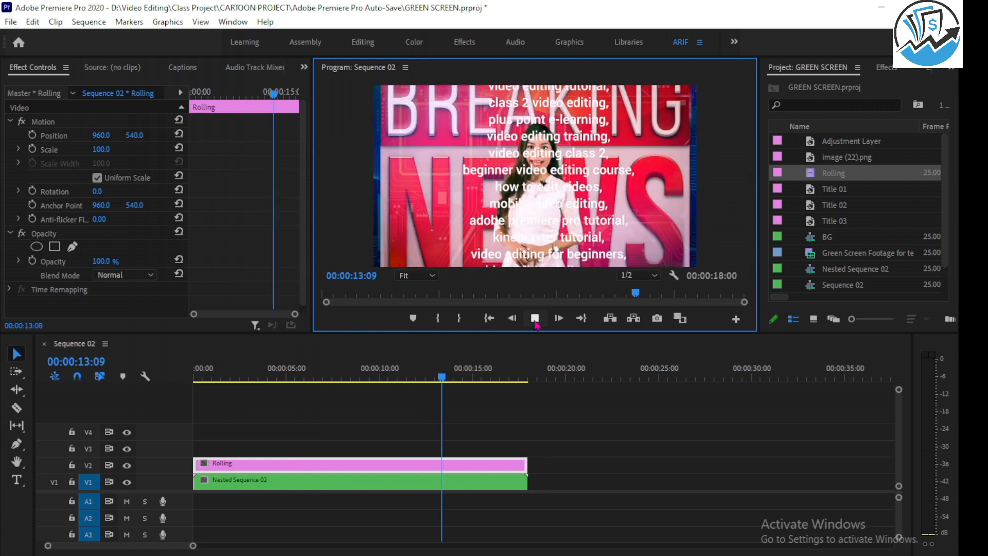
pyautogui.click(535, 322)
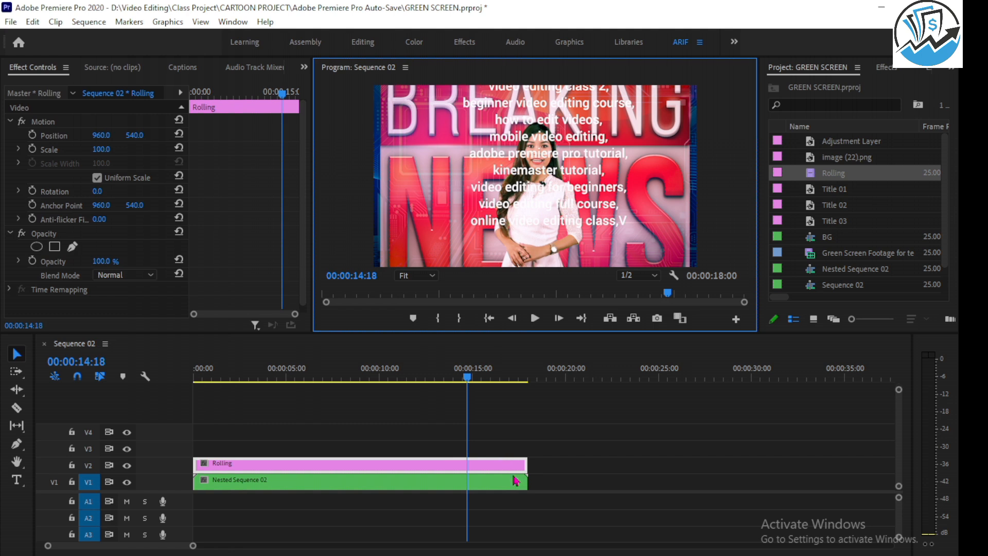
# Try the Rolling clip at 32 seconds and at about 7 seconds, playing the shorter version from the sequence start.
pyautogui.moveTo(524, 463); pyautogui.dragTo(786, 449)
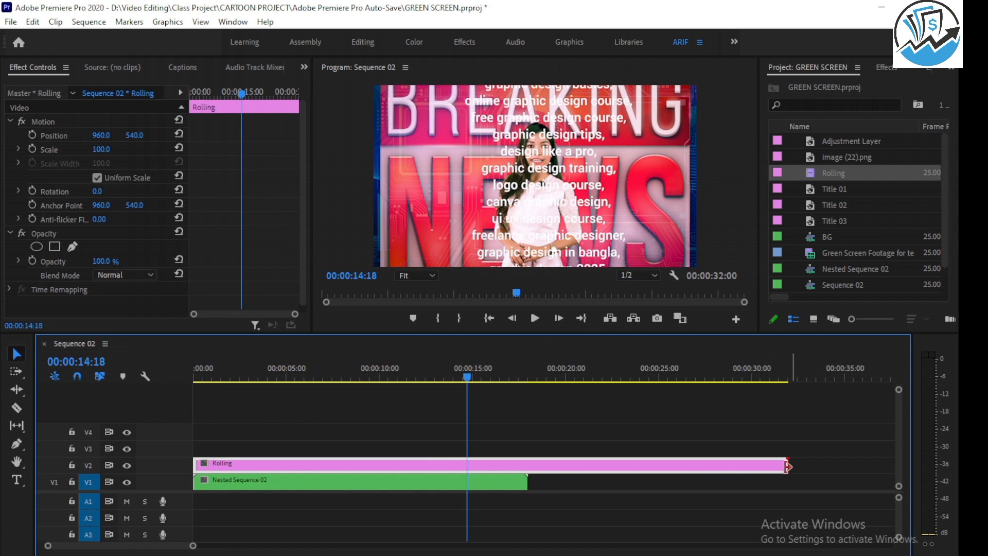
pyautogui.moveTo(787, 464); pyautogui.dragTo(332, 464)
pyautogui.press('Home')
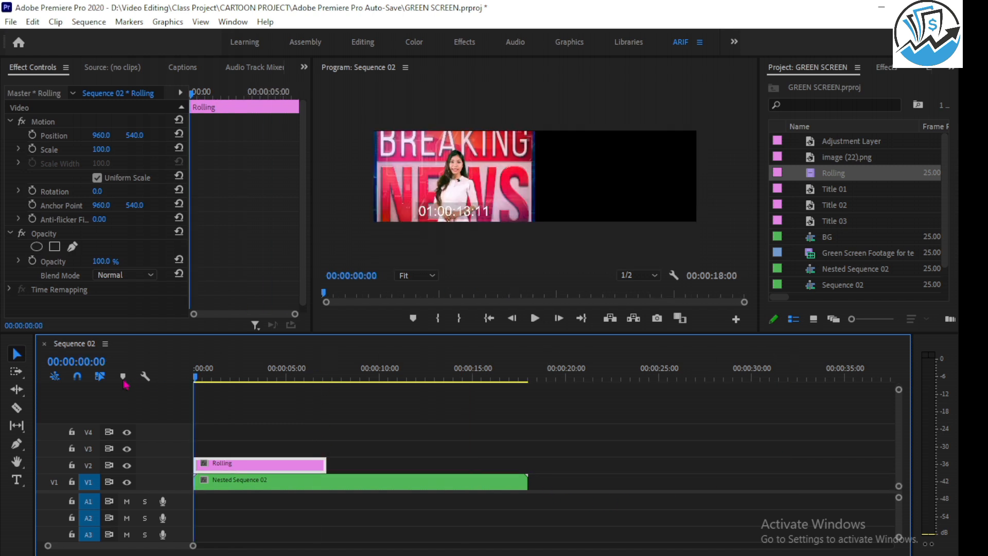
pyautogui.click(535, 319)
pyautogui.click(535, 319)
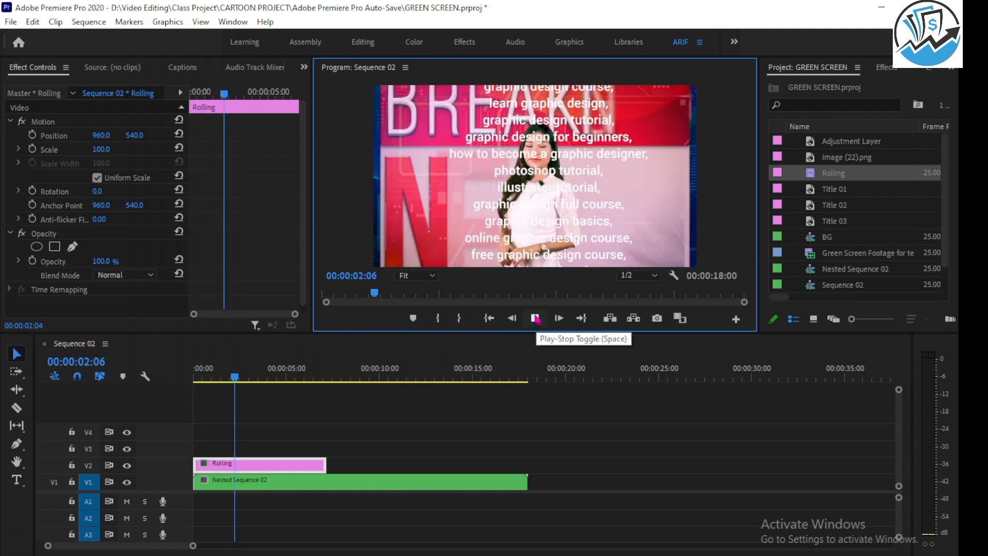
pyautogui.click(535, 319)
# Lengthen the Rolling clip on V2 to a duration of 00:00:24:24 and check its speed and duration settings.
pyautogui.moveTo(326, 464); pyautogui.dragTo(655, 468)
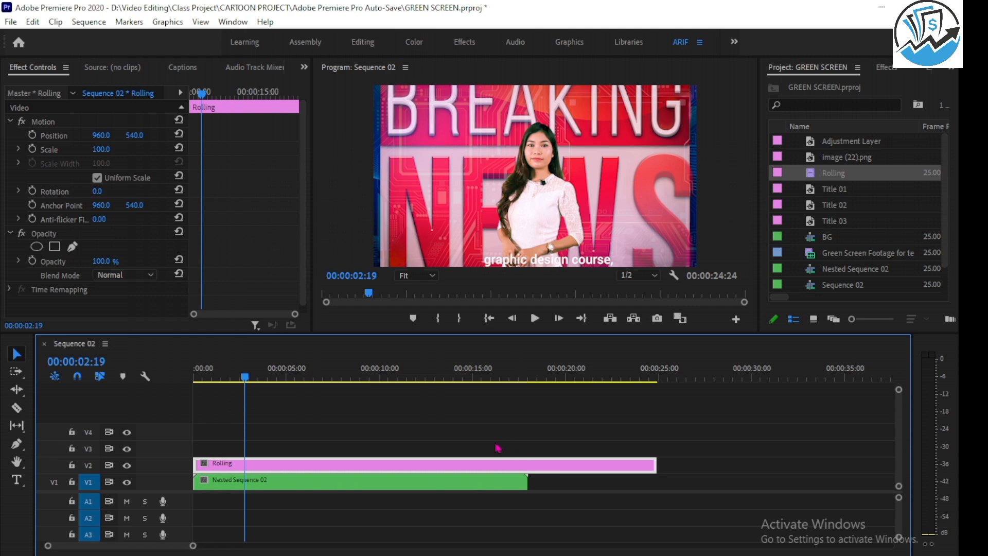
pyautogui.rightClick(412, 467)
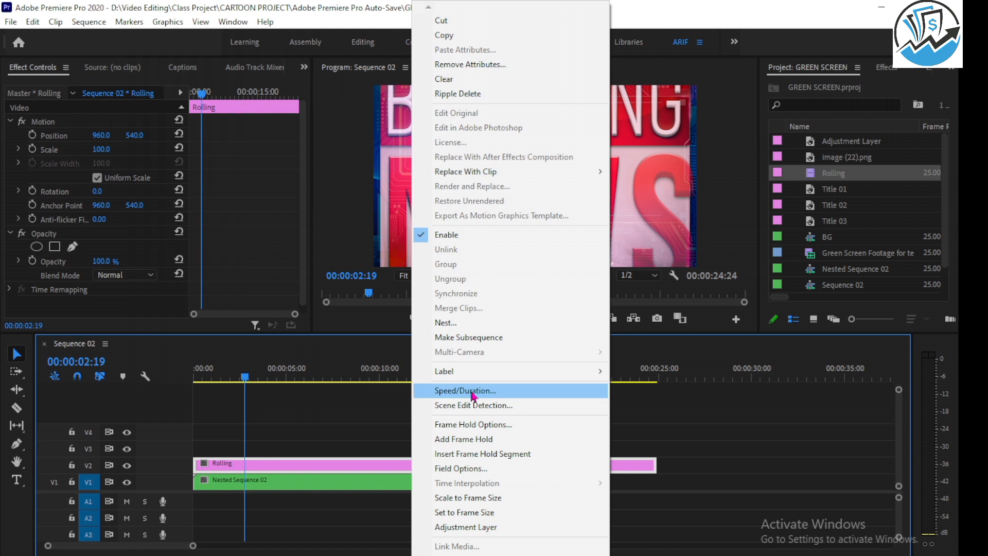
pyautogui.click(473, 392)
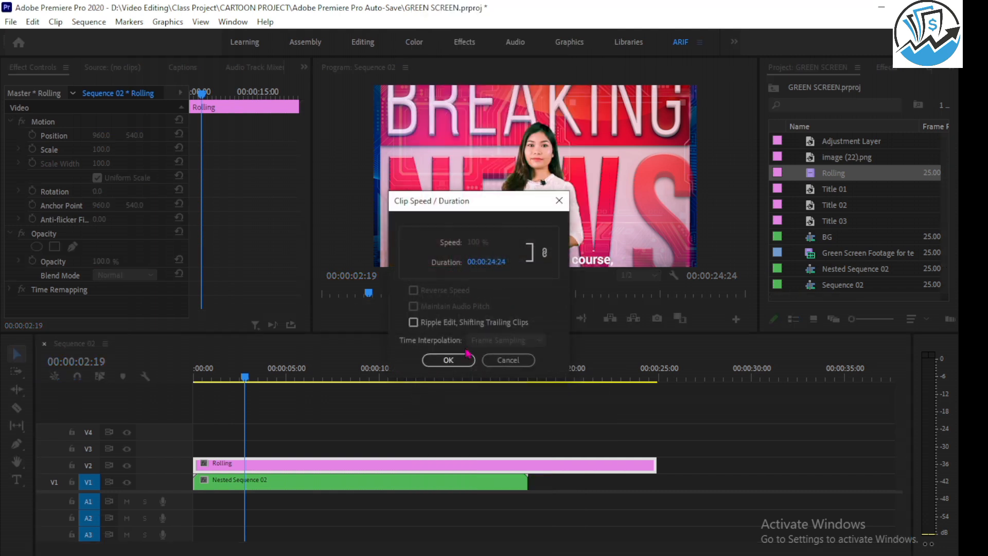
pyautogui.click(558, 200)
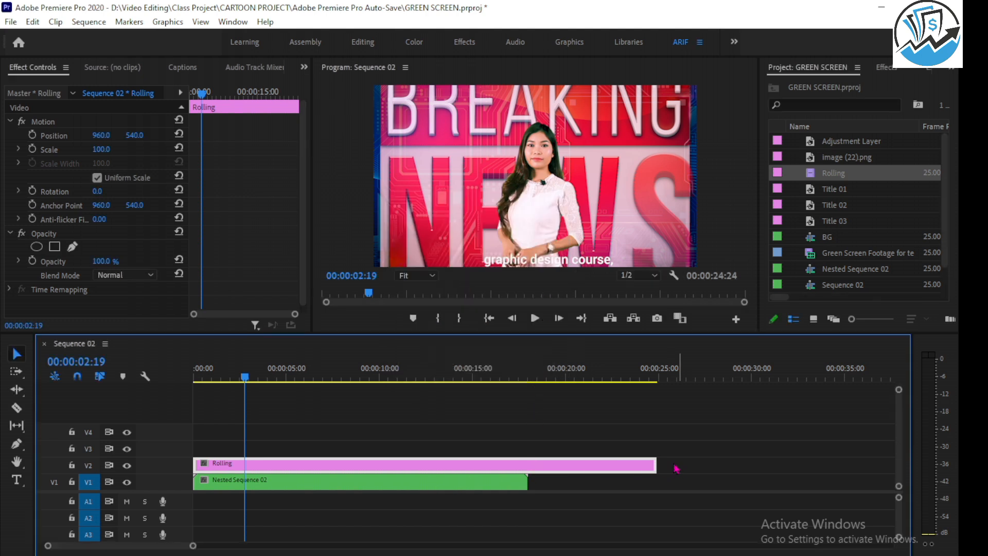
# Shorten the Rolling clip to 00:00:22:05, then scale Nested Sequence 02 to 35 and set its position to 466, 567.
pyautogui.moveTo(655, 465); pyautogui.dragTo(605, 455)
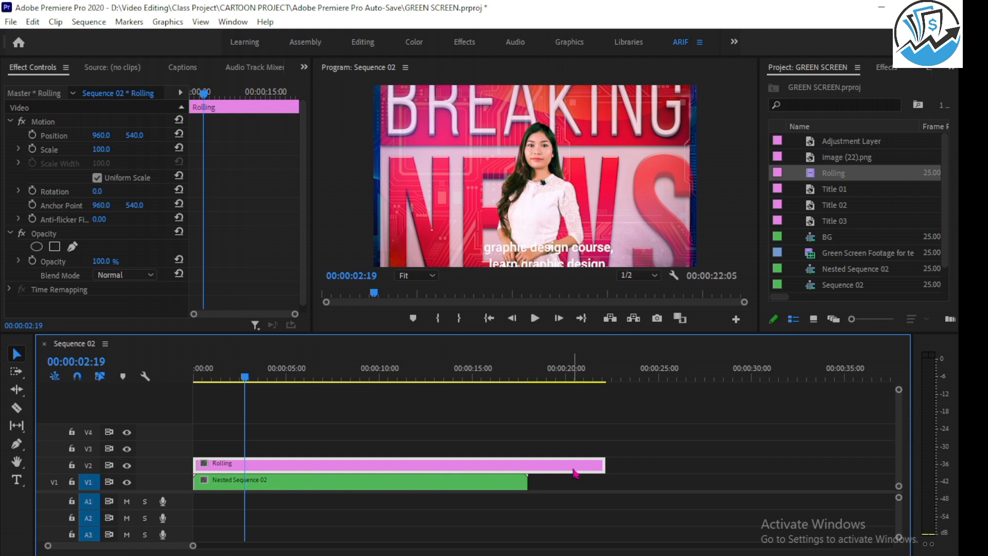
pyautogui.click(450, 486)
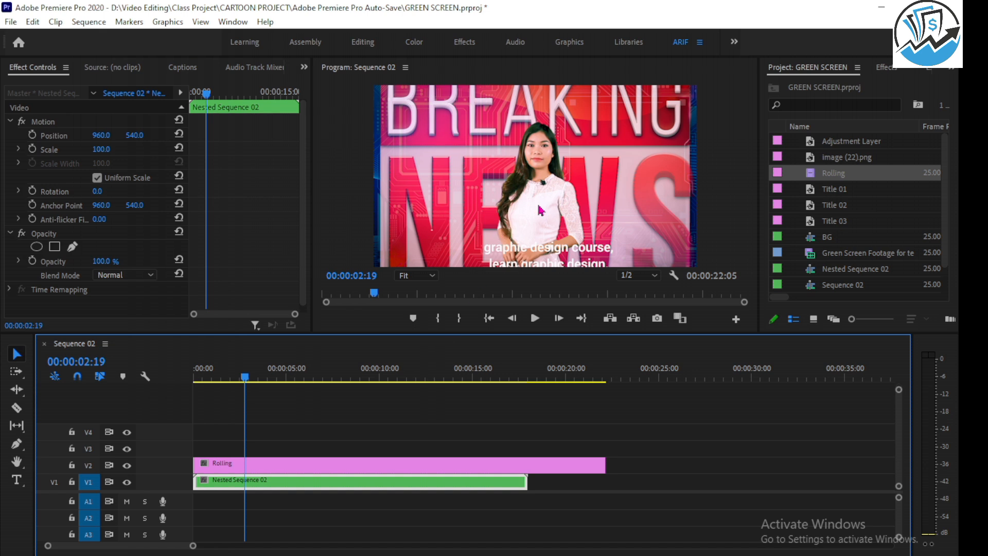
pyautogui.moveTo(101, 149); pyautogui.dragTo(67, 149)
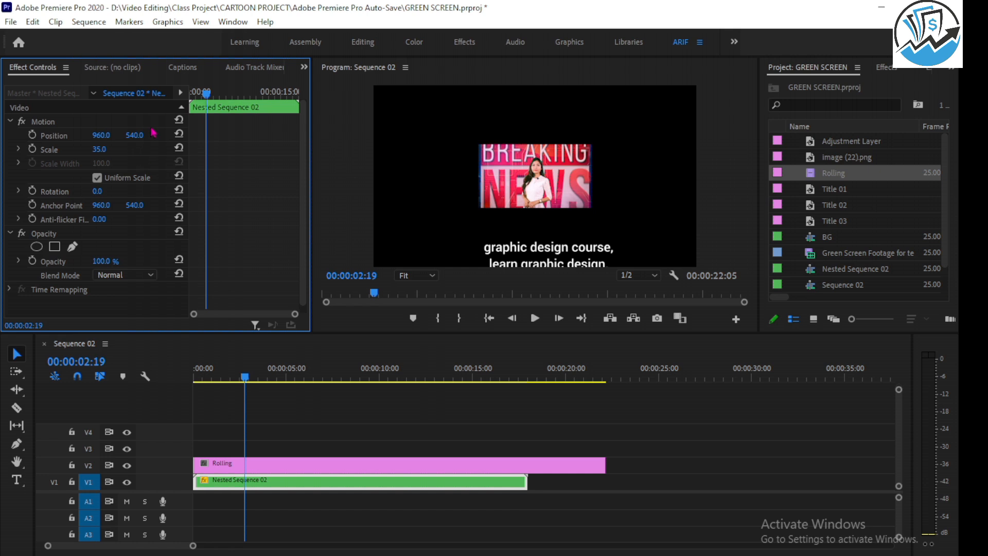
pyautogui.moveTo(213, 98); pyautogui.dragTo(144, 101)
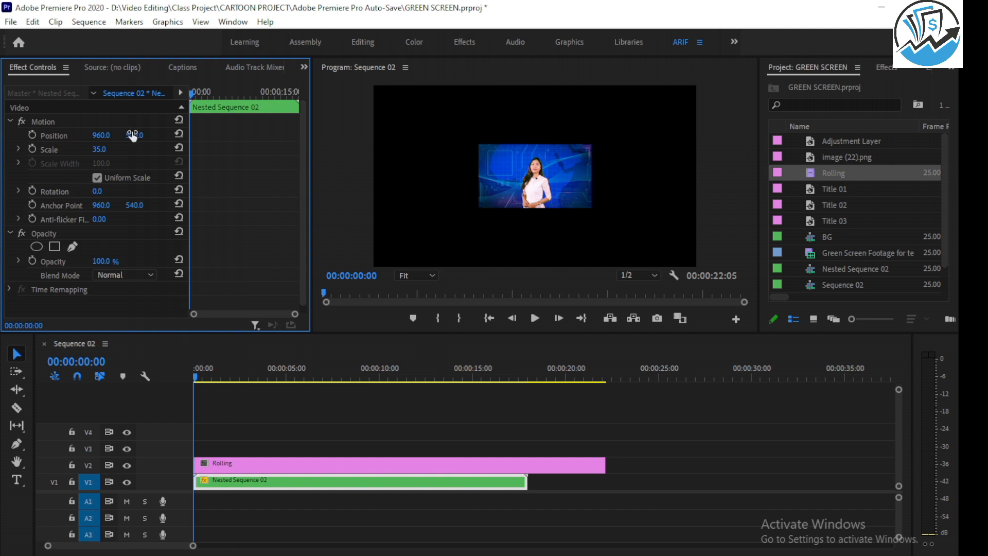
pyautogui.moveTo(132, 135); pyautogui.dragTo(163, 141)
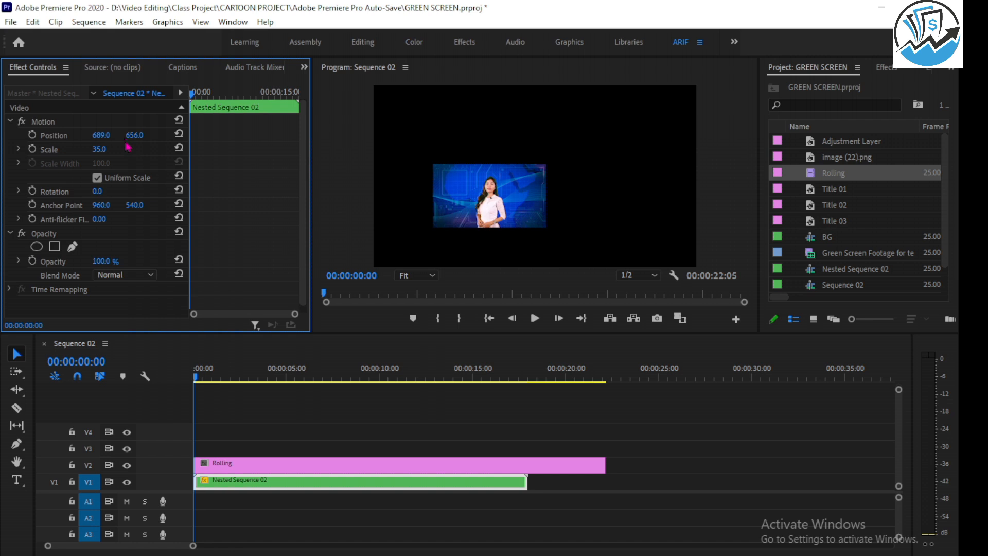
pyautogui.moveTo(101, 136); pyautogui.dragTo(129, 135)
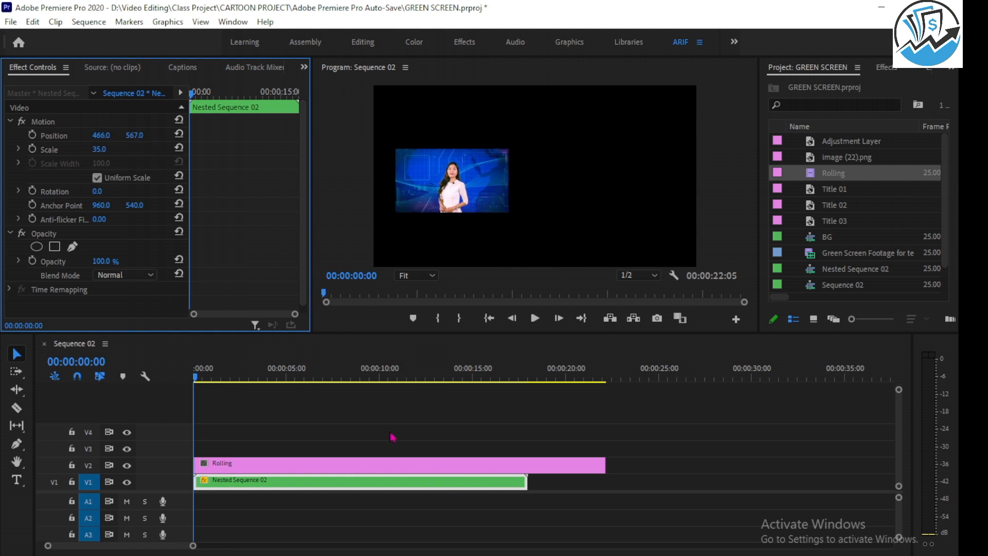
# Try the Rolling clip at scale 71 and position 960, 1178, and play the sequence from its start.
pyautogui.click(287, 464)
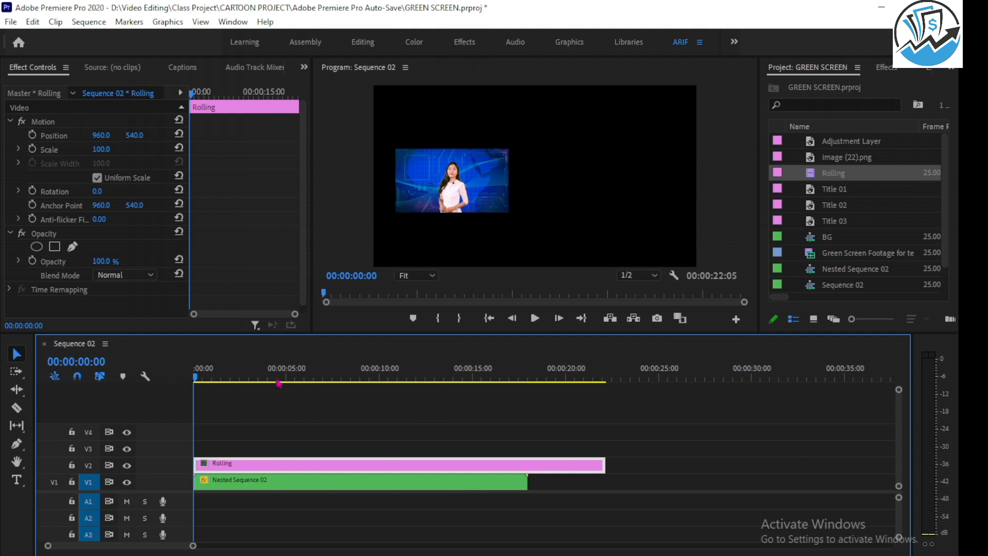
pyautogui.moveTo(199, 377); pyautogui.dragTo(374, 377)
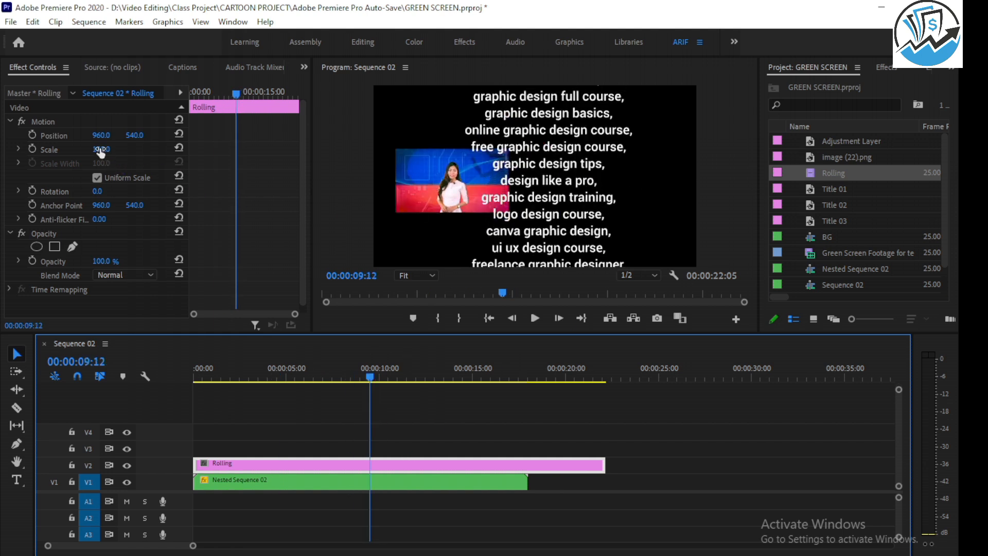
pyautogui.moveTo(100, 152); pyautogui.dragTo(195, 135)
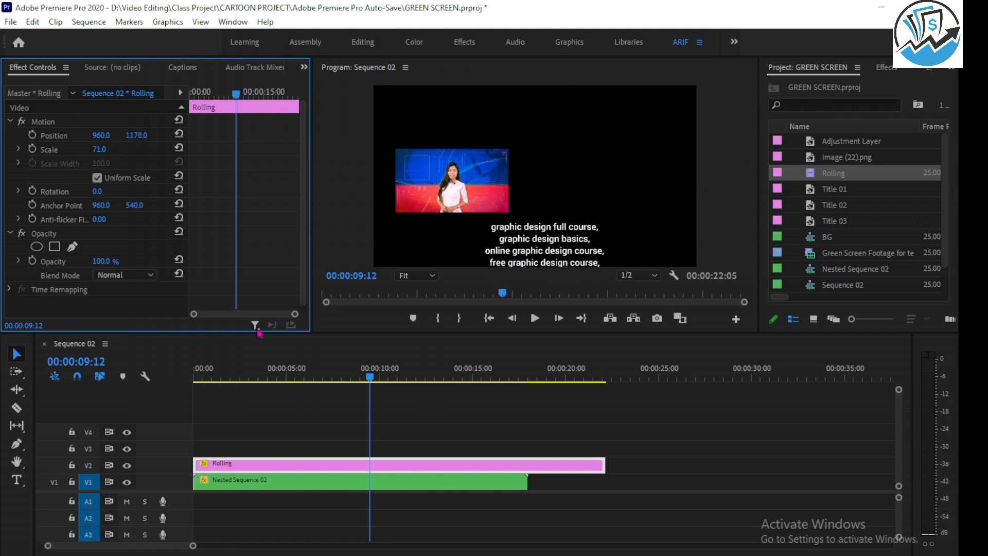
pyautogui.click(367, 380)
pyautogui.moveTo(368, 380); pyautogui.dragTo(184, 369)
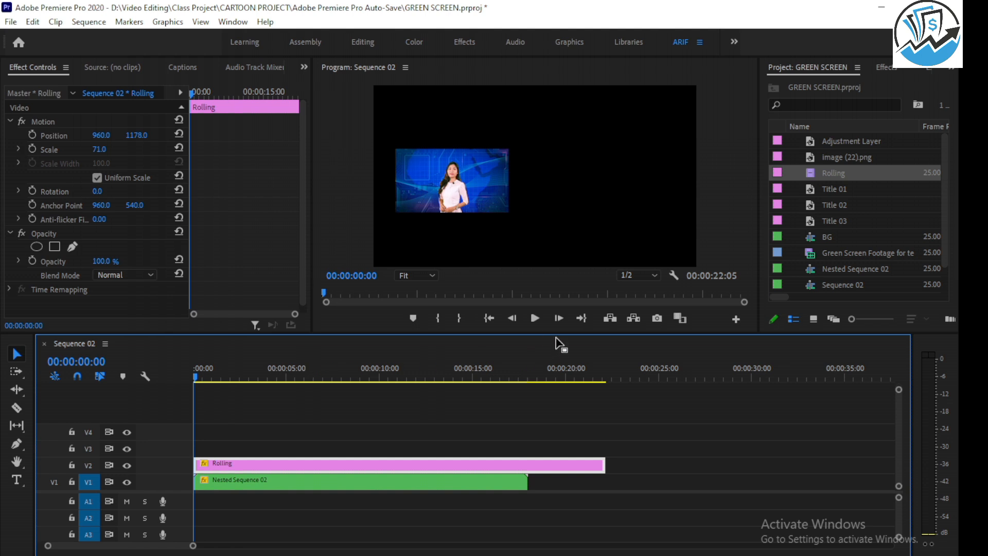
pyautogui.click(535, 318)
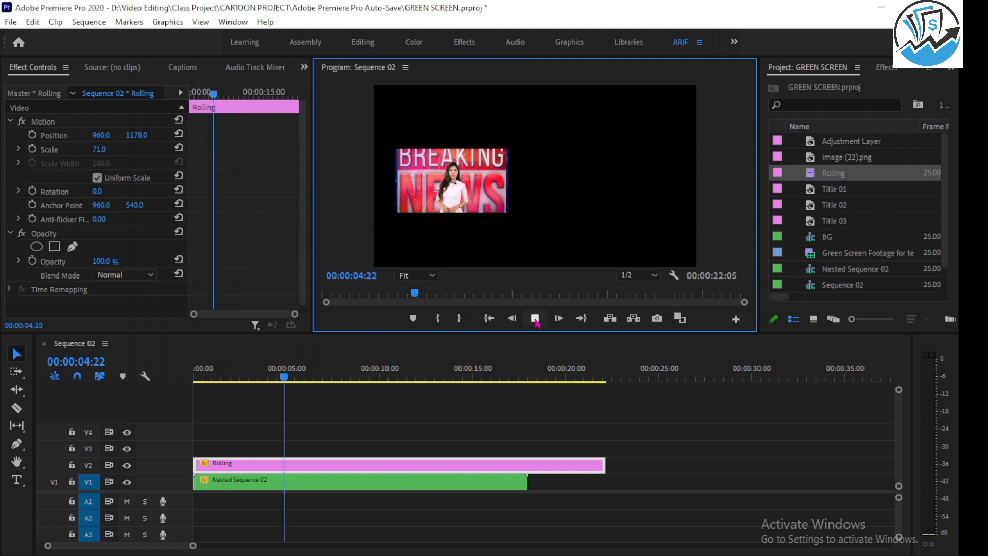
pyautogui.click(535, 318)
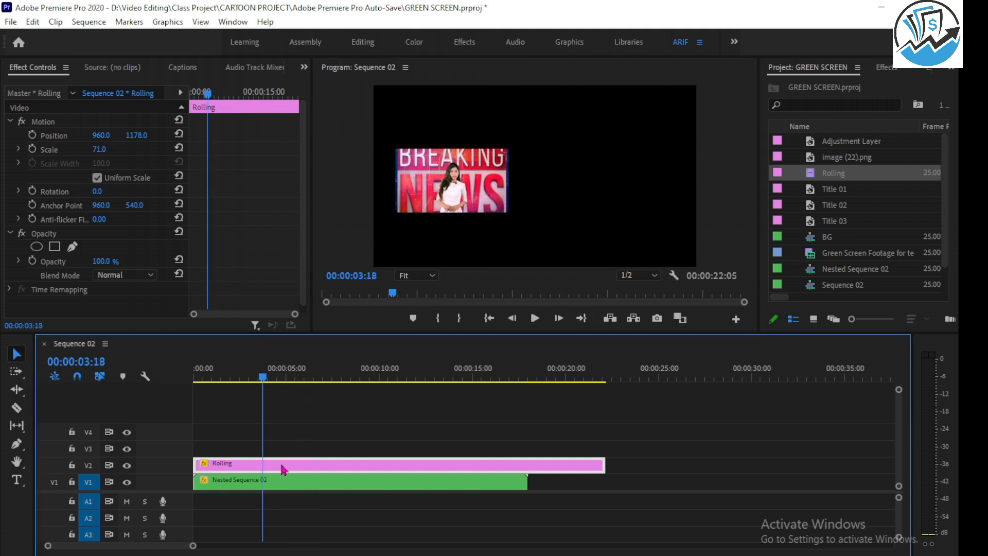
# Try the Rolling clip on V2 at durations of 00:00:18:12 and 00:00:31:14, playing the shorter version.
pyautogui.moveTo(198, 464); pyautogui.dragTo(237, 465)
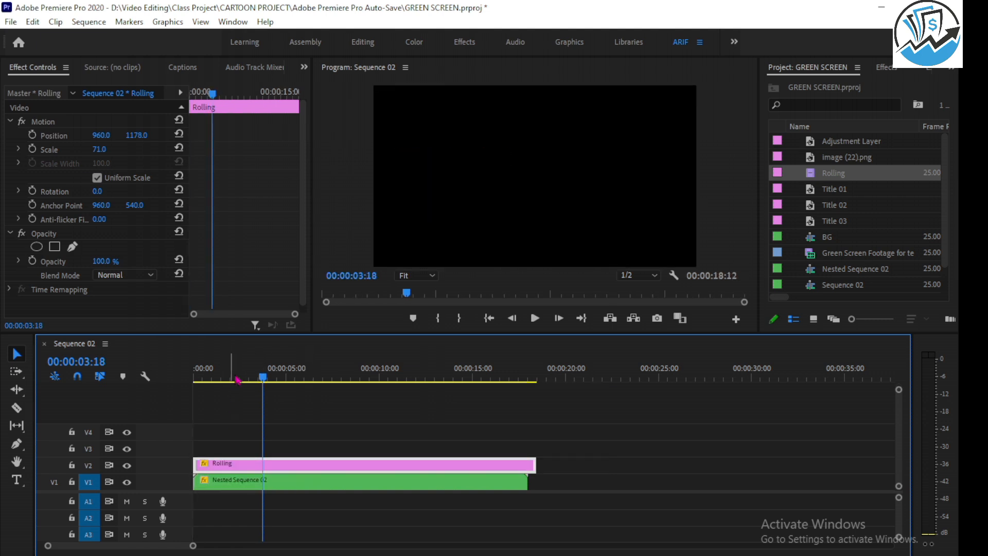
pyautogui.moveTo(232, 377); pyautogui.dragTo(156, 368)
pyautogui.click(535, 317)
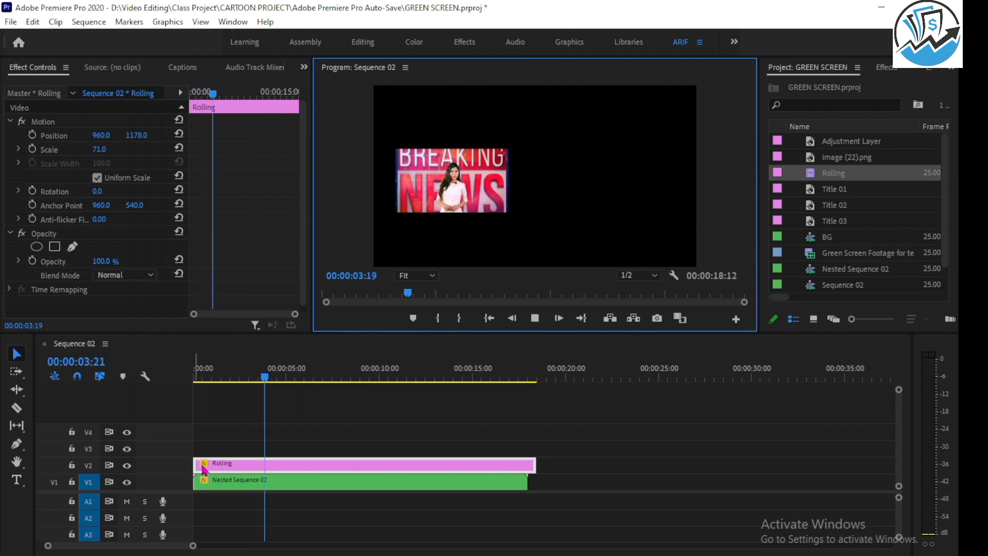
pyautogui.press('space')
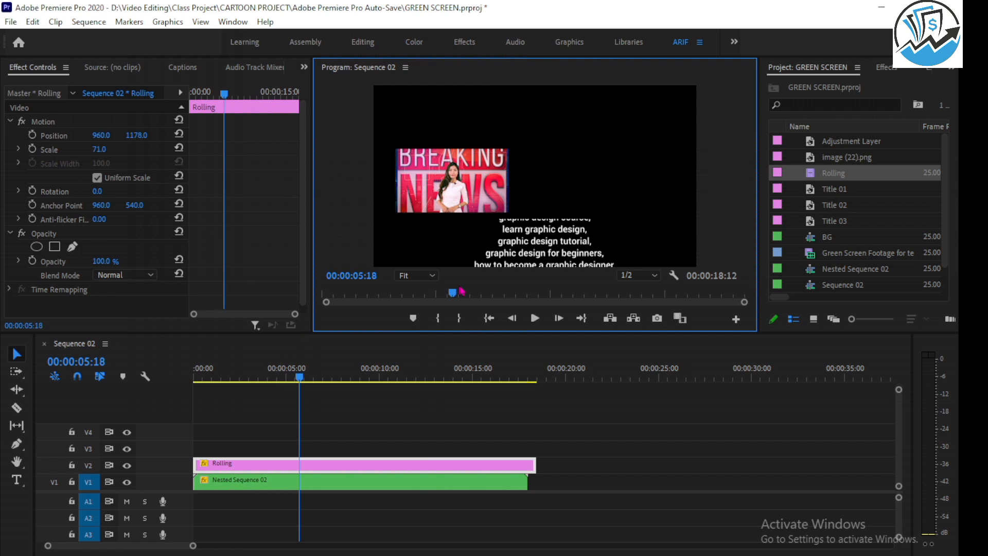
pyautogui.moveTo(270, 456); pyautogui.dragTo(469, 449)
pyautogui.moveTo(383, 467); pyautogui.dragTo(533, 467)
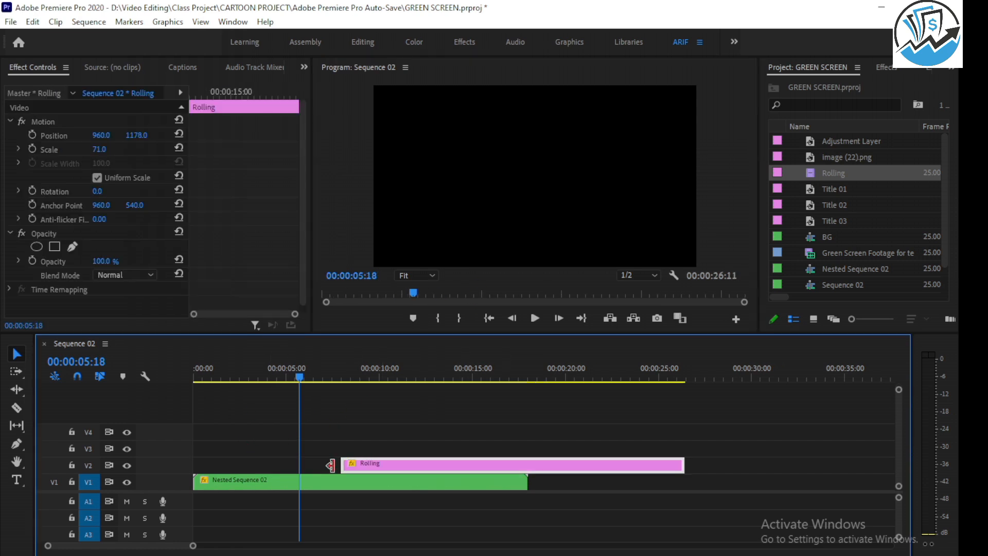
pyautogui.moveTo(337, 465); pyautogui.dragTo(164, 463)
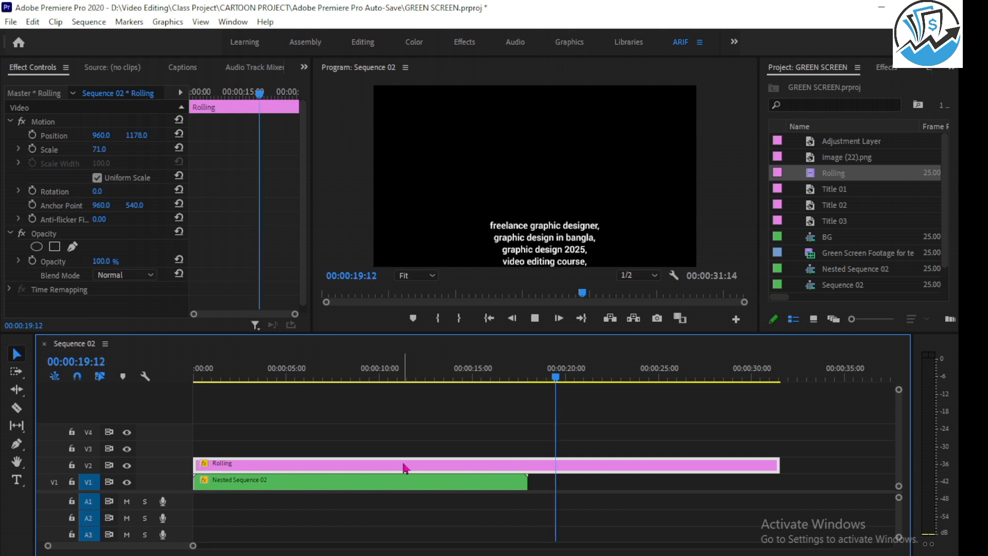
# Replace the Rolling clip on V2 with a fresh copy of the Rolling title at the sequence start and play it.
pyautogui.press('Delete')
pyautogui.click(445, 371)
pyautogui.moveTo(445, 373); pyautogui.dragTo(395, 373)
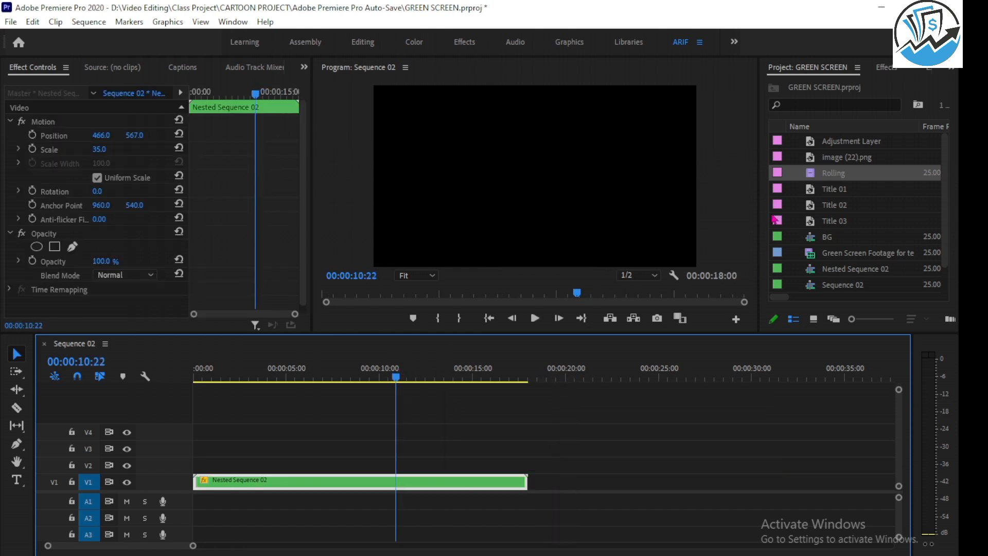
pyautogui.moveTo(841, 181); pyautogui.dragTo(235, 465)
pyautogui.moveTo(230, 372); pyautogui.dragTo(176, 379)
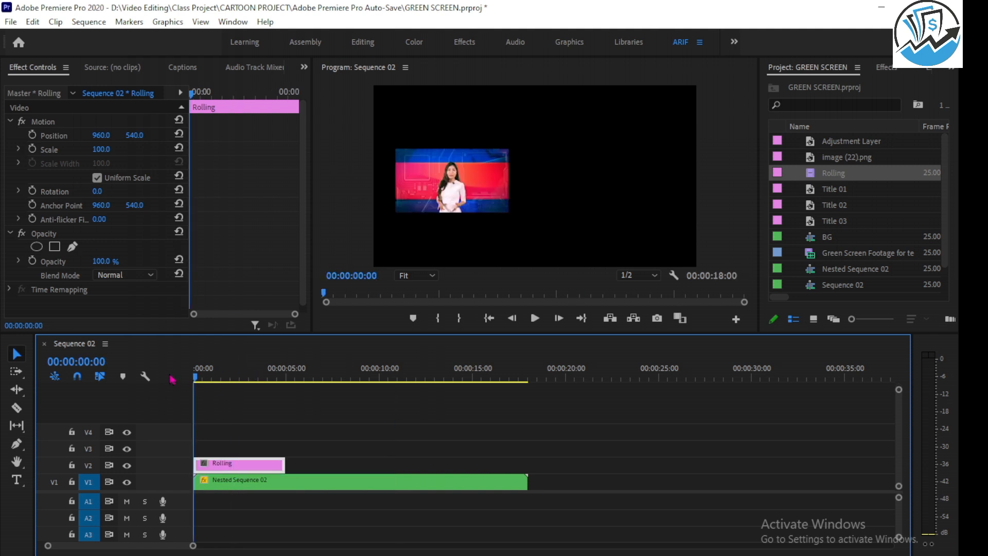
pyautogui.press('space')
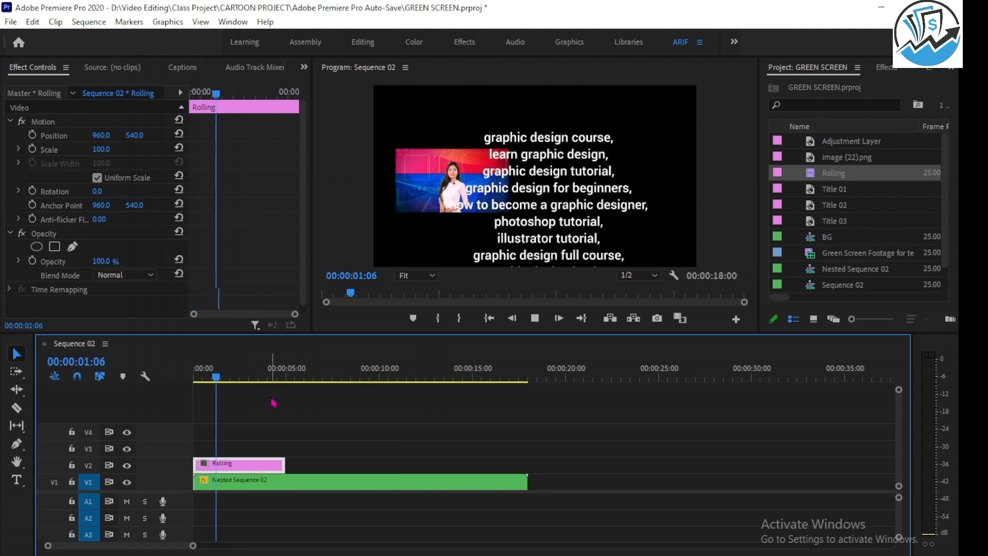
pyautogui.press('space')
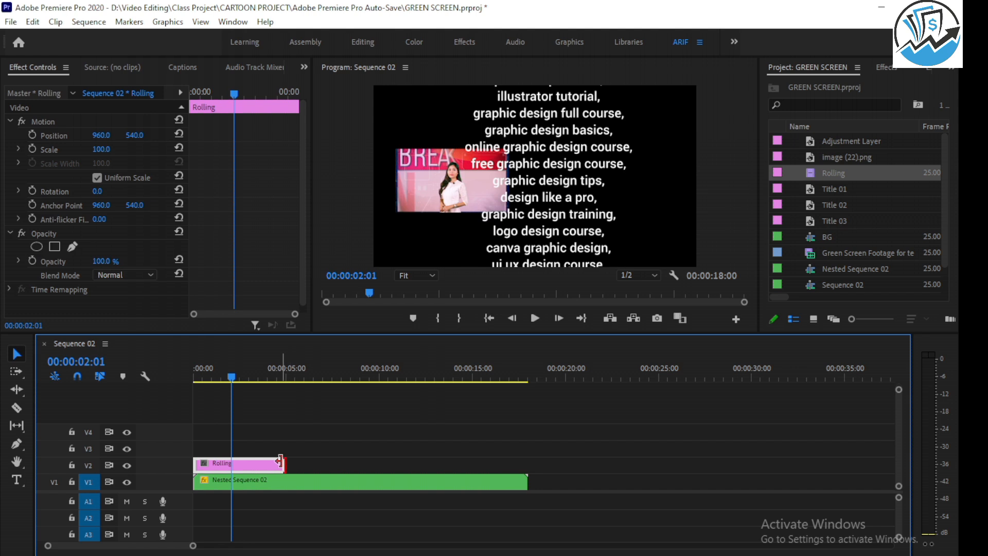
# Extend the Rolling clip to the end of Nested Sequence 02 at 00:00:18:00 and play the sequence from its start.
pyautogui.moveTo(280, 461); pyautogui.dragTo(526, 461)
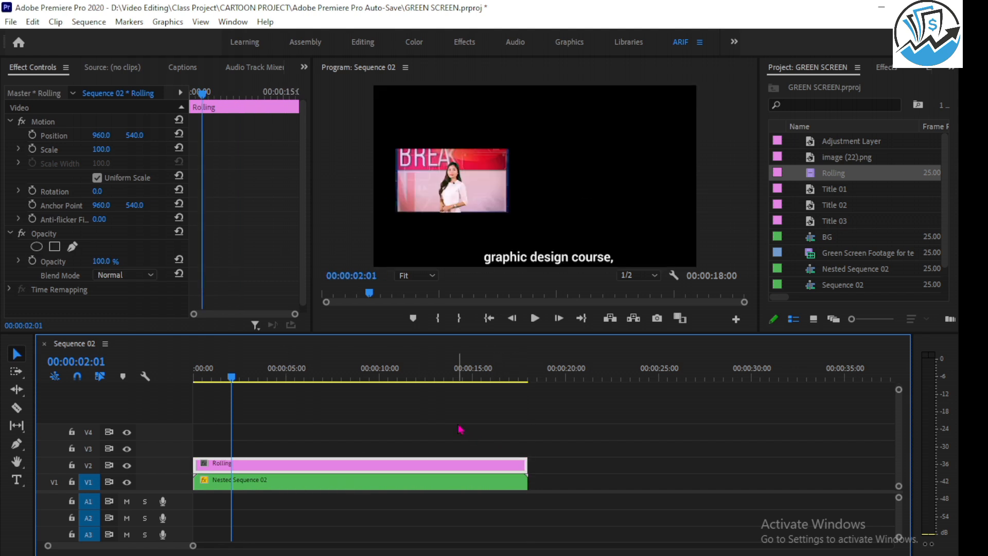
pyautogui.press('space')
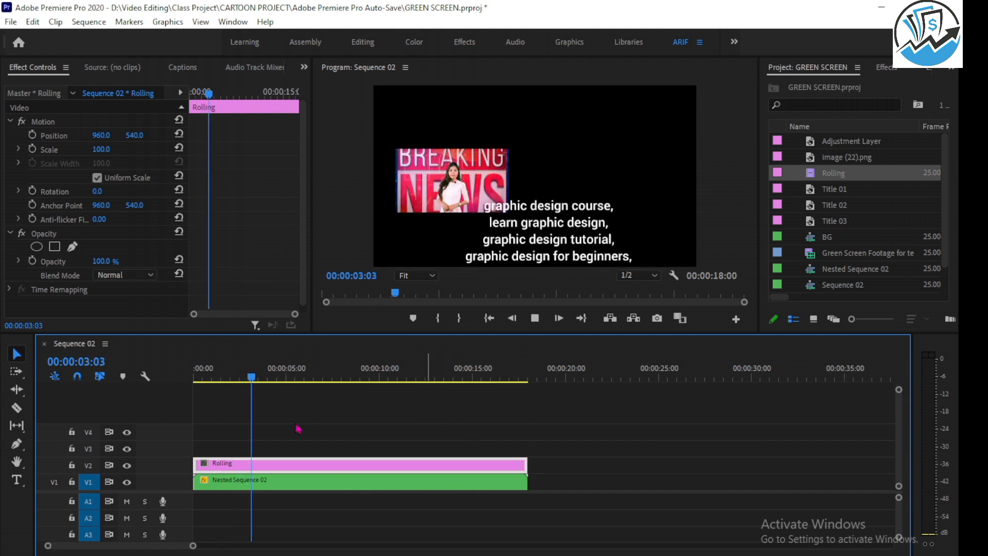
pyautogui.press('Home')
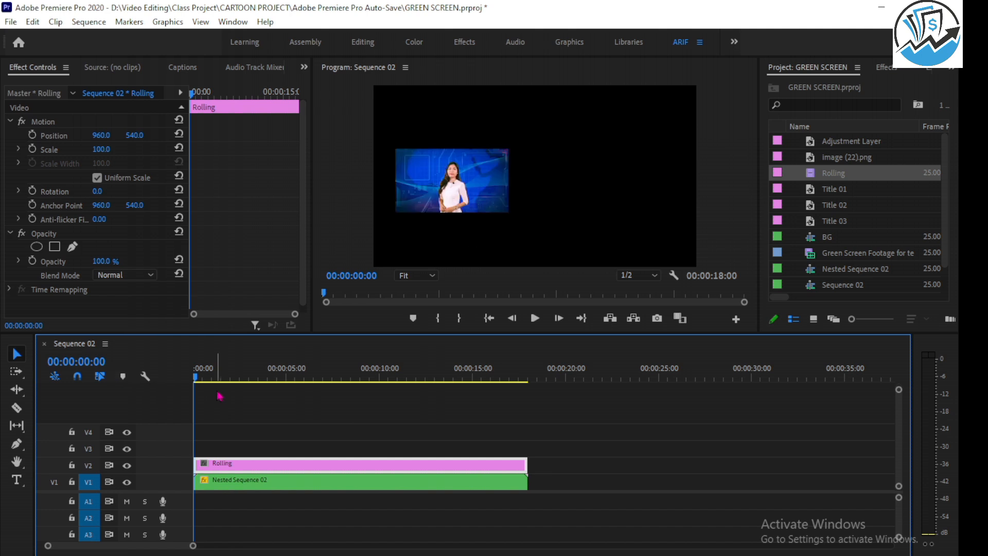
pyautogui.press('space')
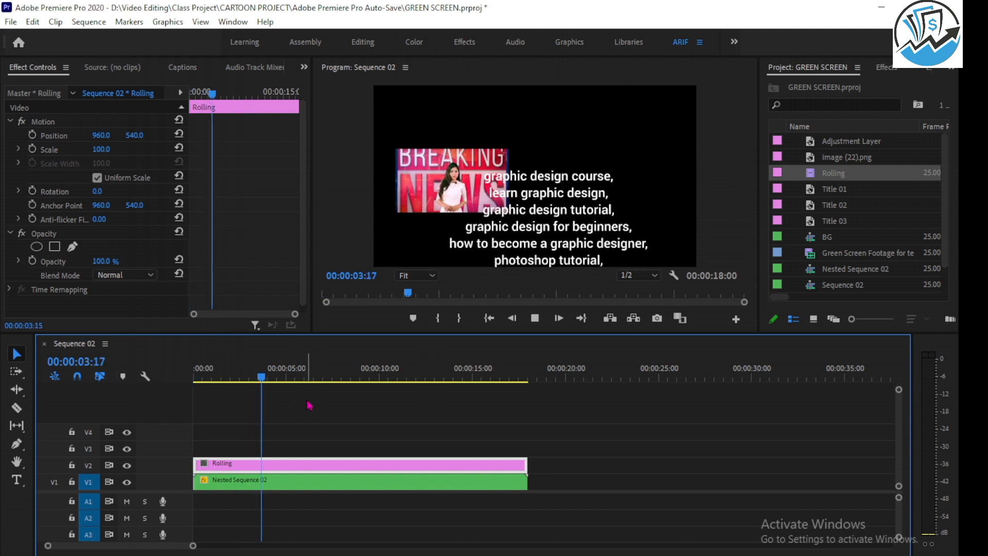
pyautogui.press('space')
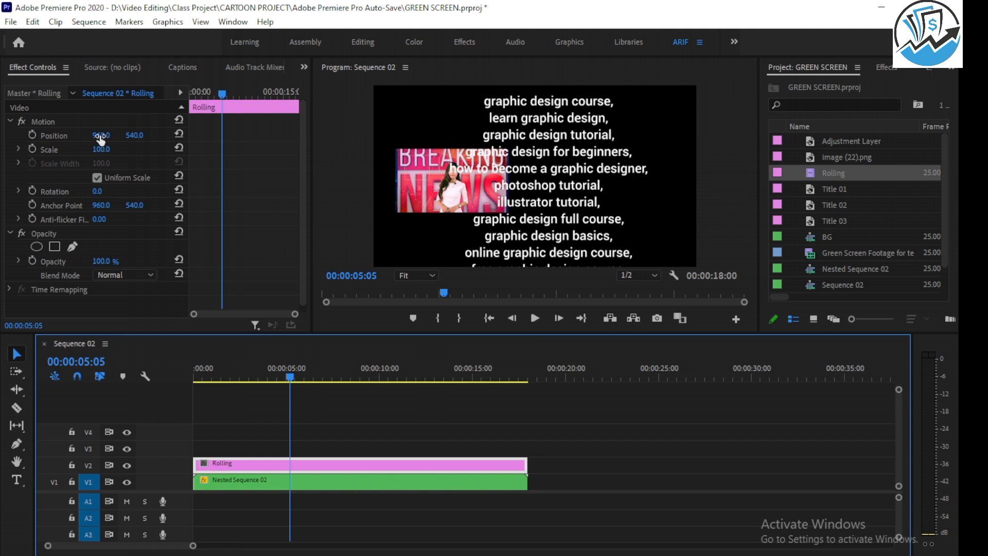
# Set the Rolling clip's scale to 64 and horizontal position to 1228, and play the sequence from its start.
pyautogui.moveTo(100, 138)
pyautogui.mouseDown()
pyautogui.moveTo(234, 139)
pyautogui.moveTo(108, 134)
pyautogui.moveTo(91, 149)
pyautogui.mouseUp()
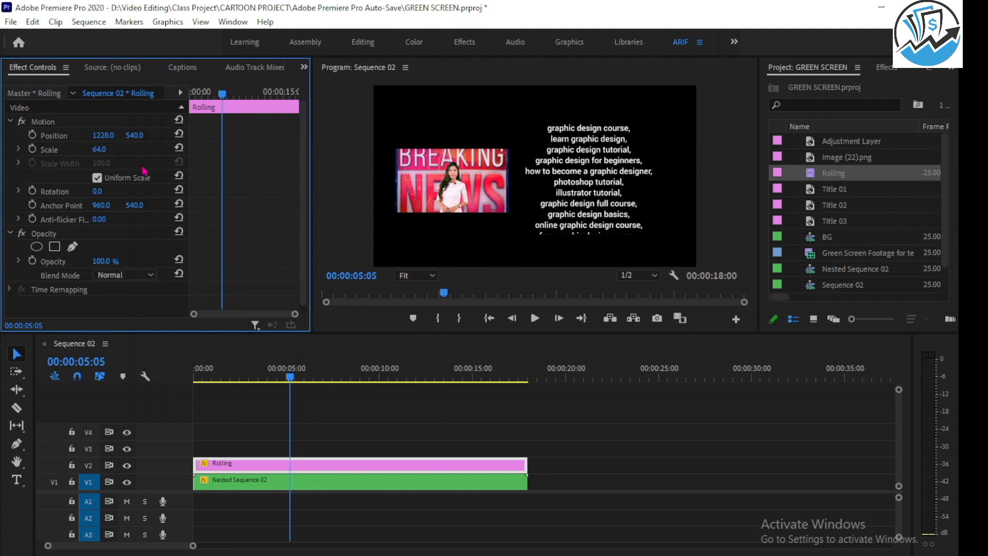
pyautogui.moveTo(286, 381); pyautogui.dragTo(194, 381)
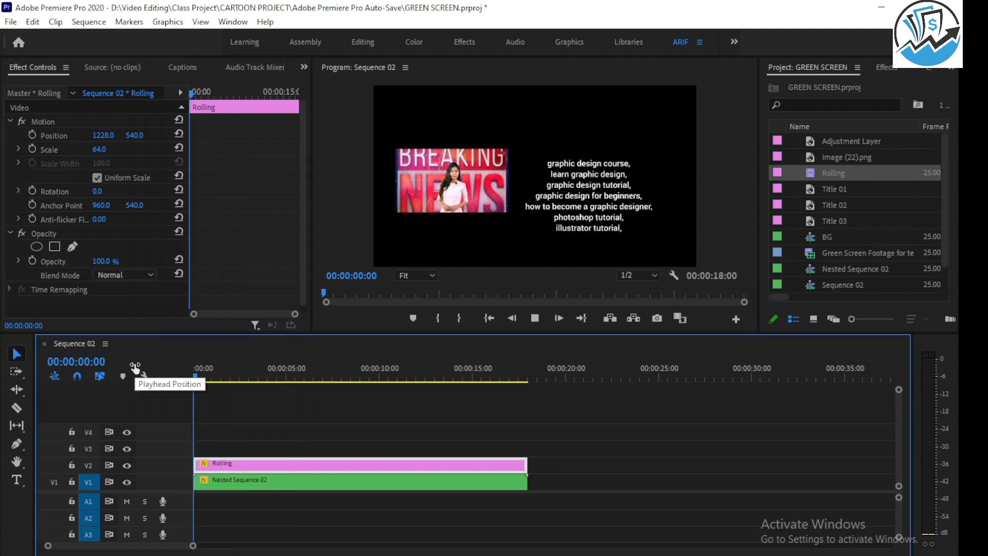
pyautogui.press('space')
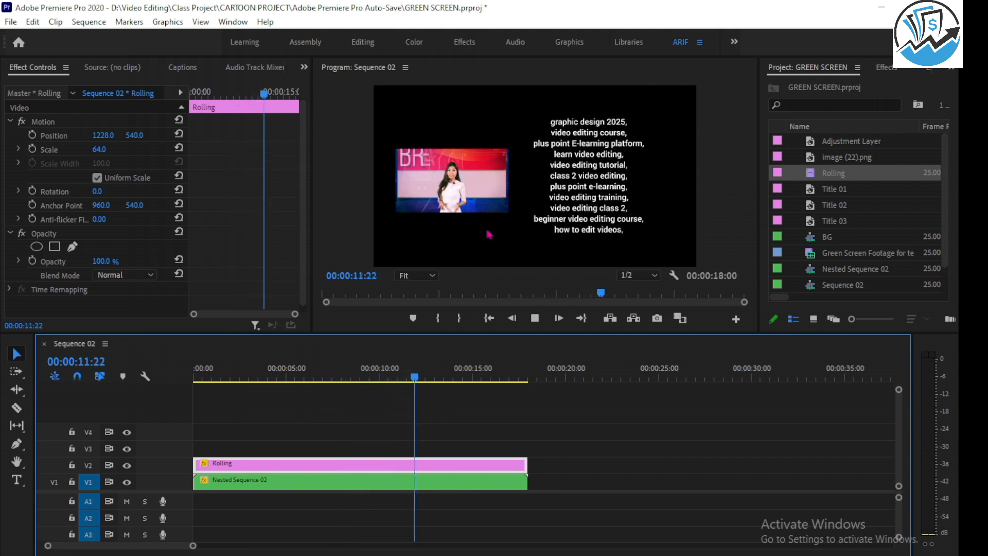
pyautogui.press('space')
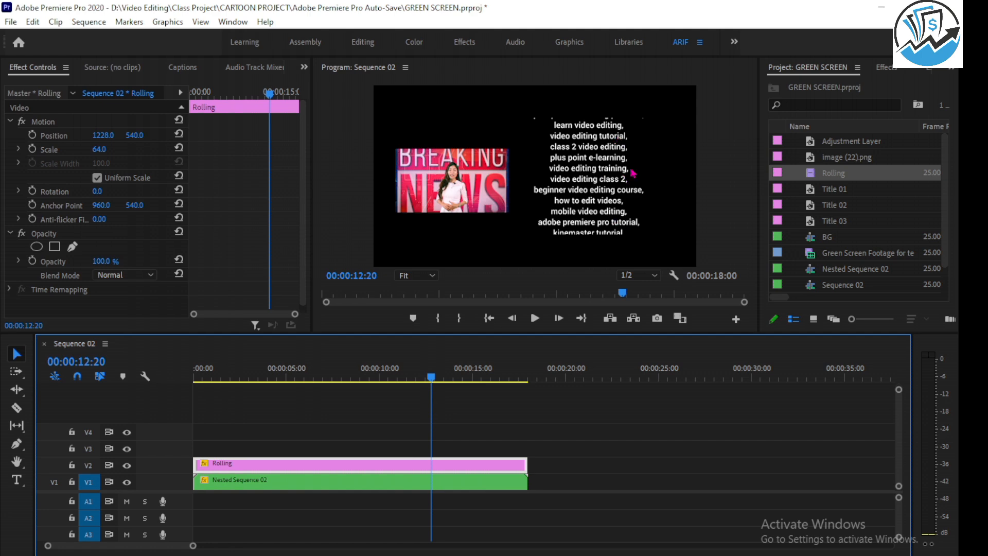
# Create another legacy title named Rolling, keeping the 1920 by 1080 size and 25.00 fps timebase.
pyautogui.click(11, 22)
pyautogui.moveTo(58, 43)
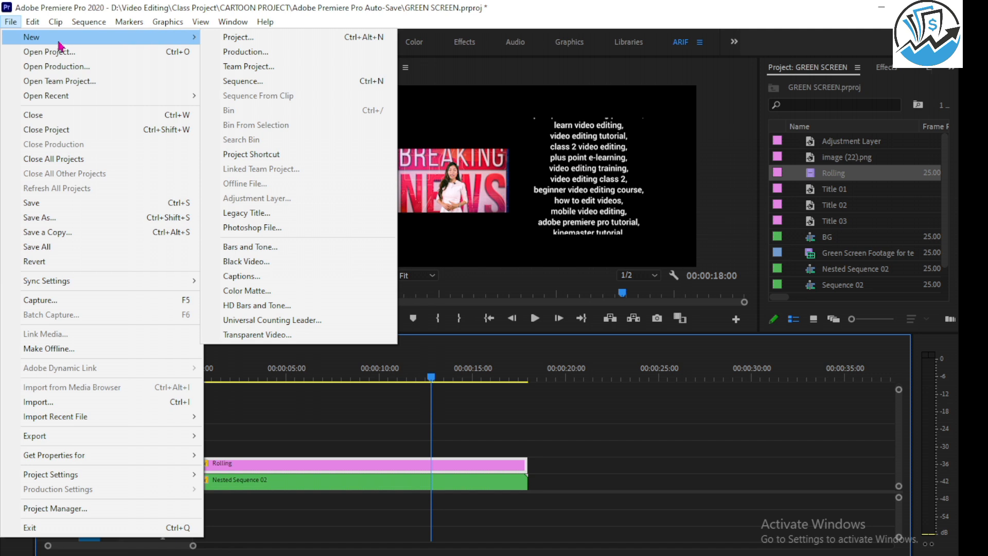
pyautogui.click(273, 213)
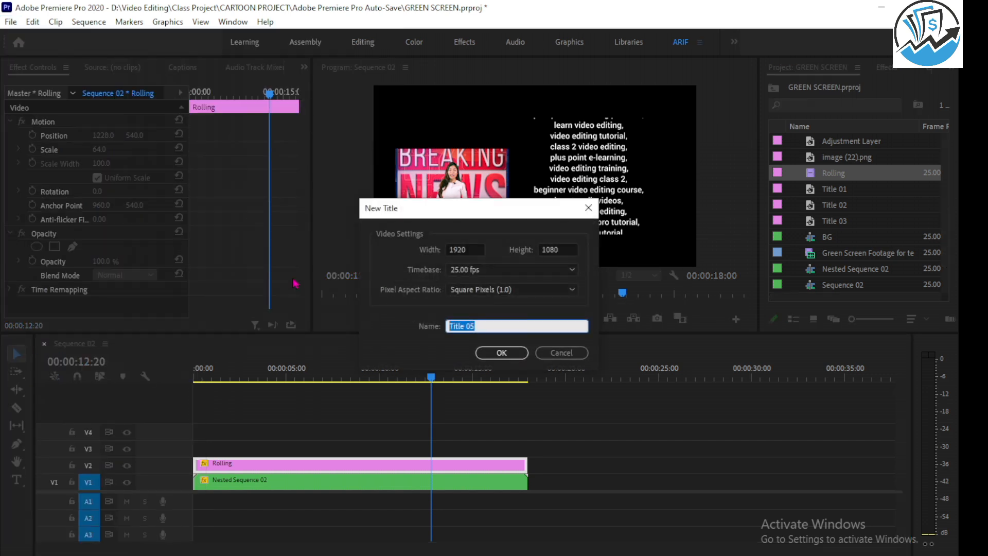
pyautogui.click(494, 353)
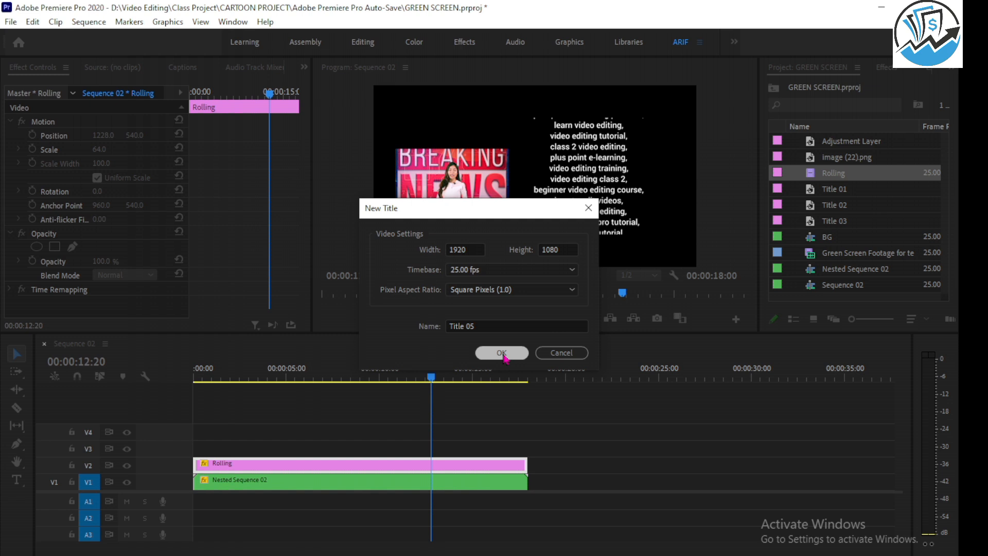
pyautogui.click(518, 325)
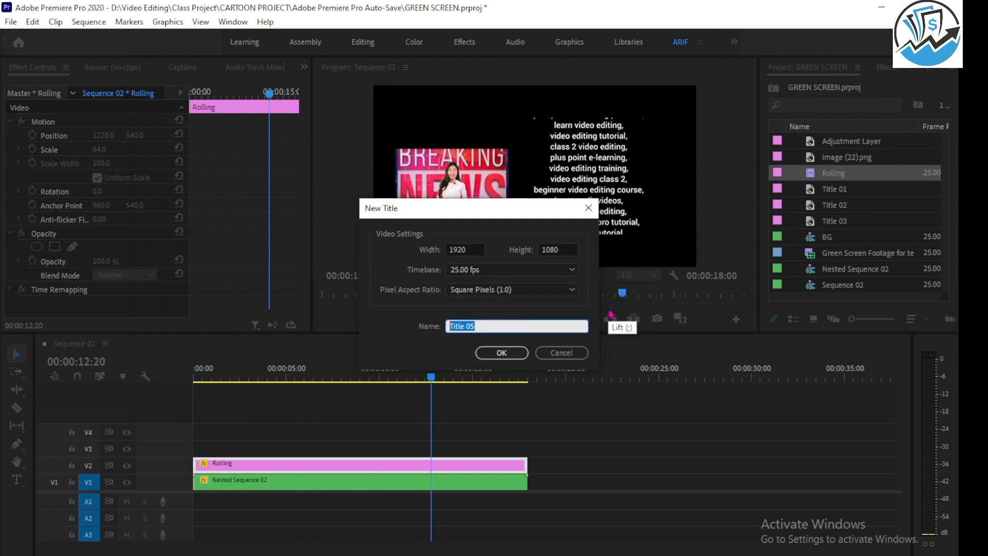
pyautogui.write('Rolling')
pyautogui.click(503, 352)
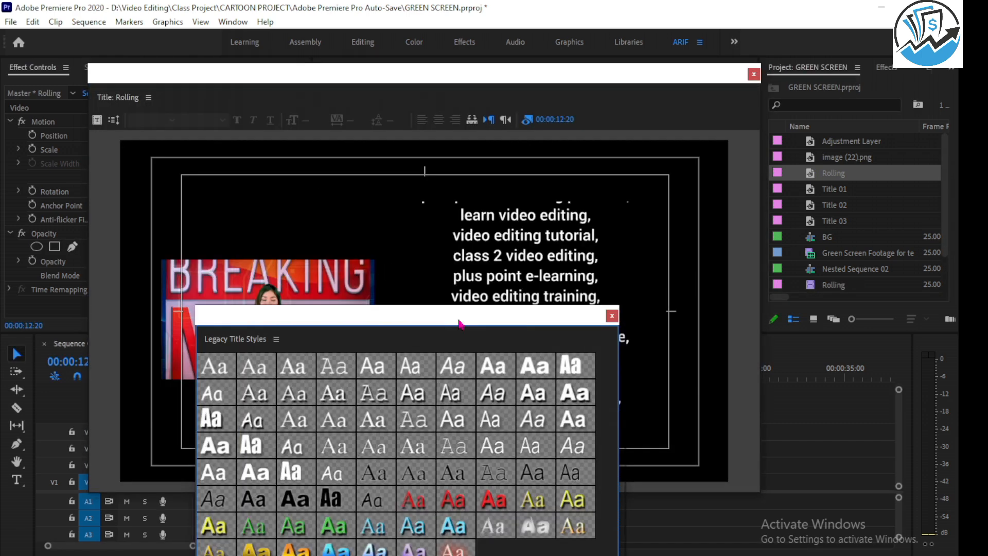
pyautogui.moveTo(455, 320); pyautogui.dragTo(463, 484)
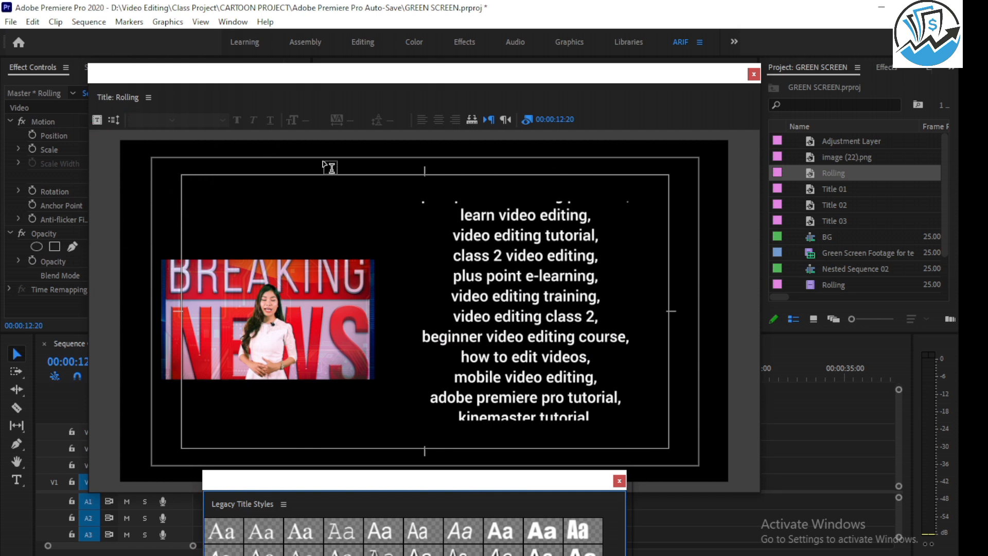
pyautogui.click(148, 99)
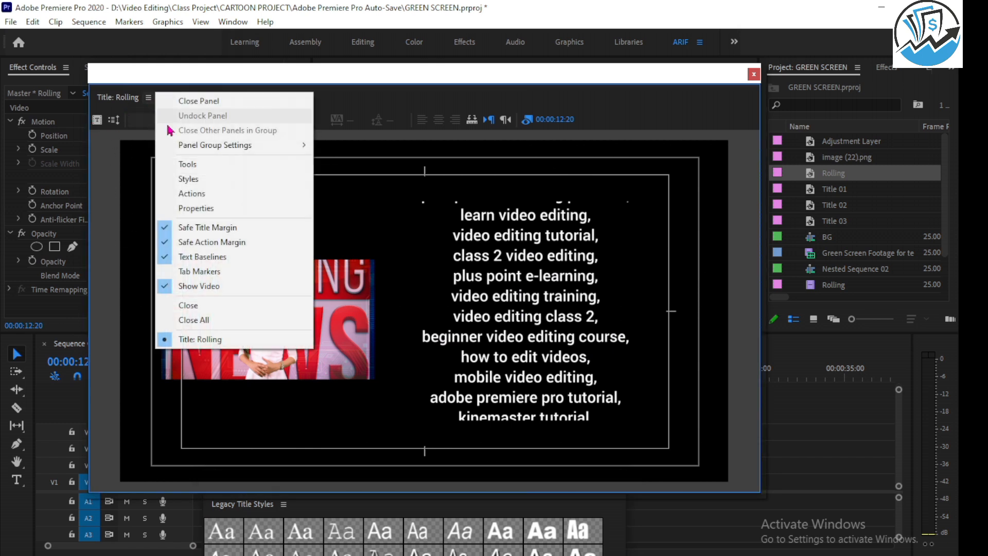
pyautogui.click(198, 195)
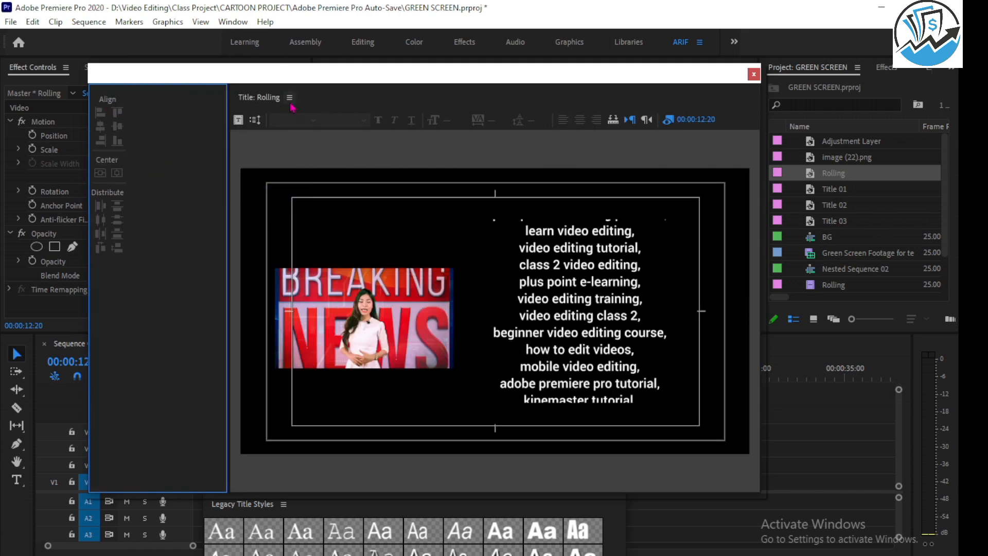
pyautogui.click(290, 97)
pyautogui.click(321, 164)
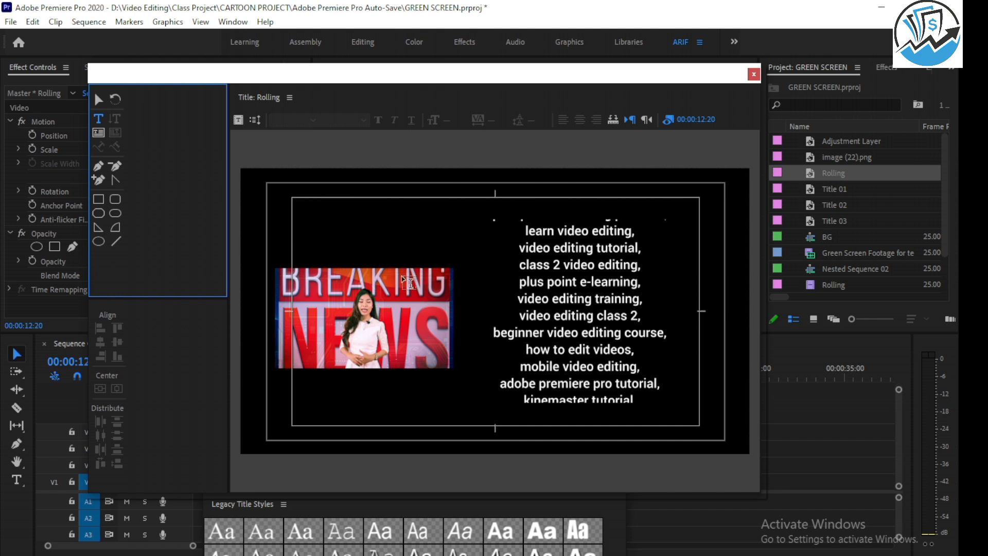
pyautogui.click(602, 270)
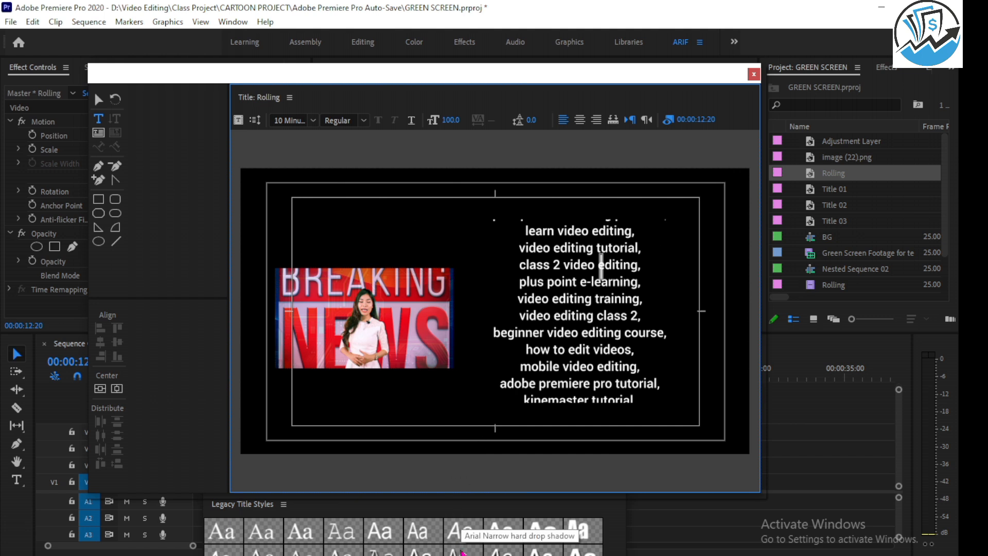
pyautogui.press('Escape')
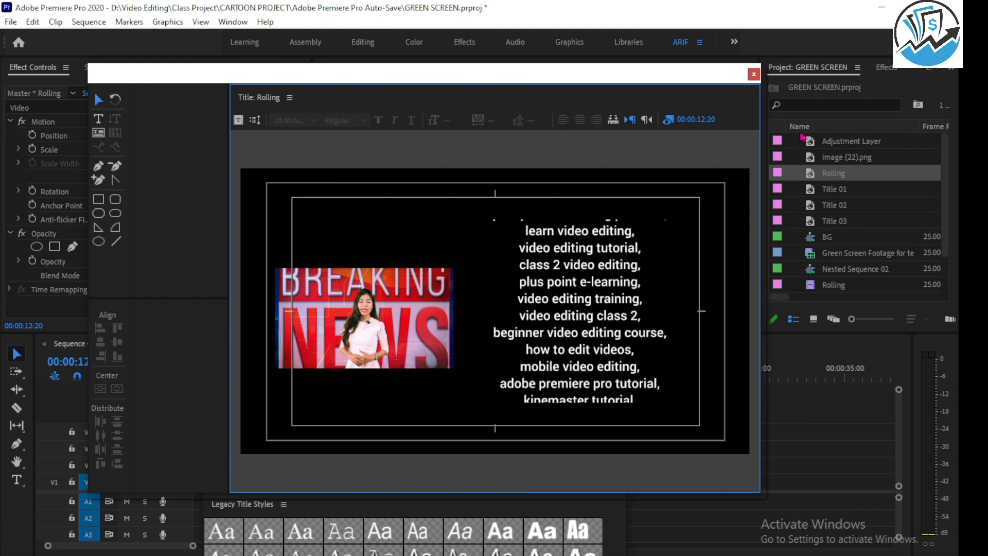
pyautogui.click(753, 75)
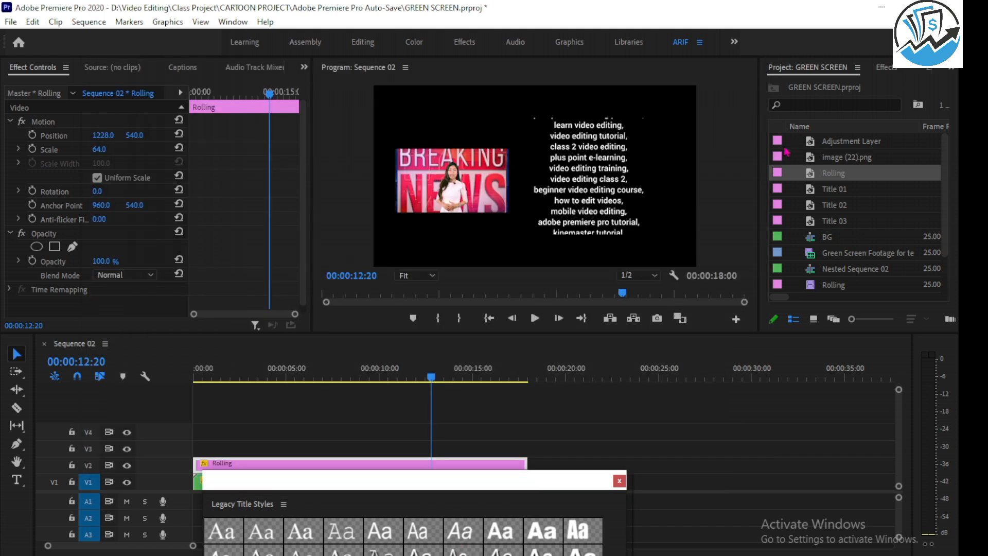
# Delete the unused Rolling, Title 01, Title 02 and Title 03 titles from the project and close the leftover title styles window.
pyautogui.click(848, 176)
pyautogui.press('BackSpace')
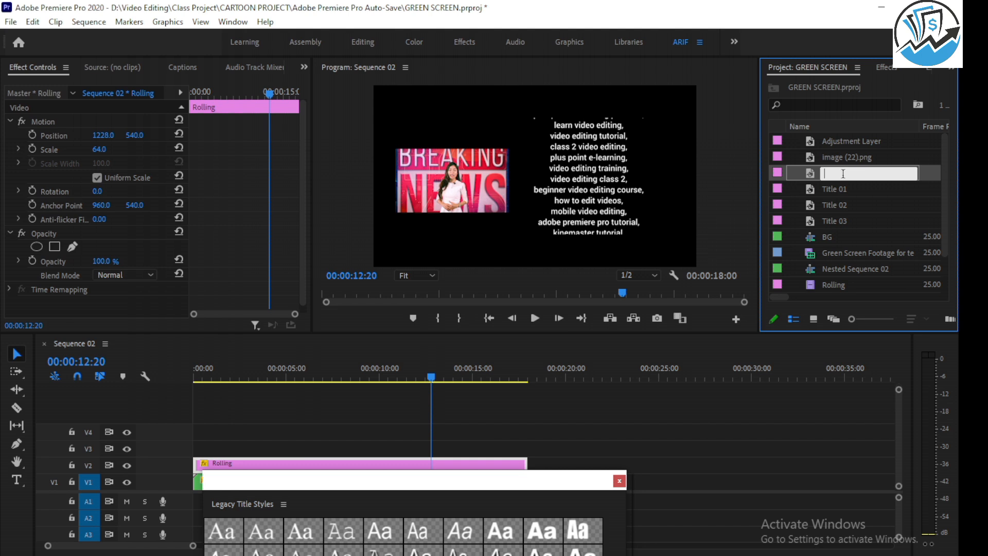
pyautogui.click(925, 181)
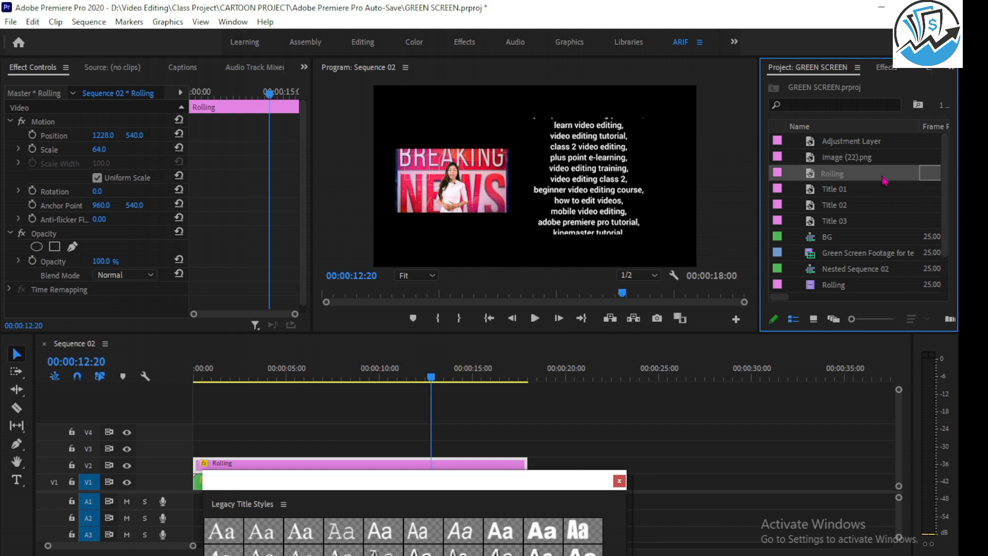
pyautogui.press('Delete')
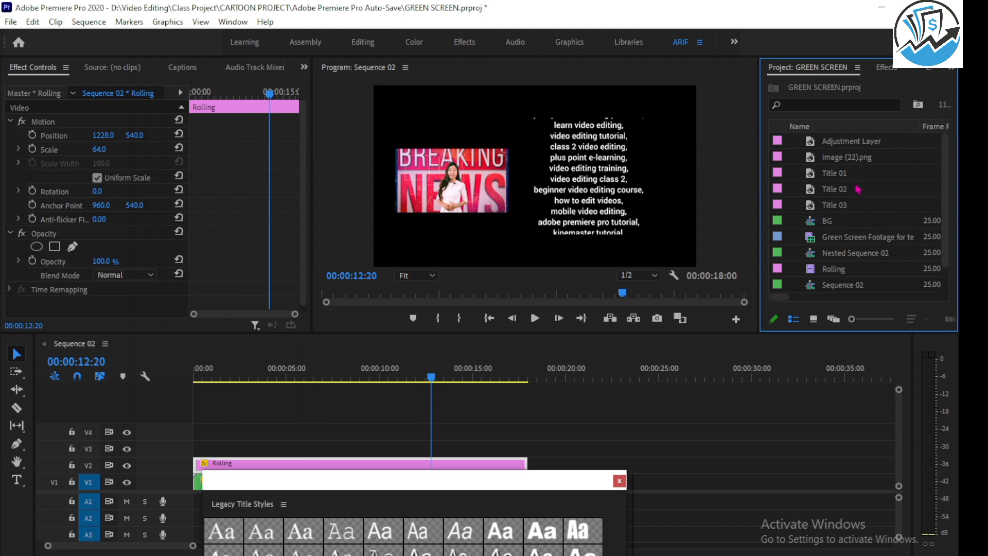
pyautogui.click(855, 176)
pyautogui.press('Delete')
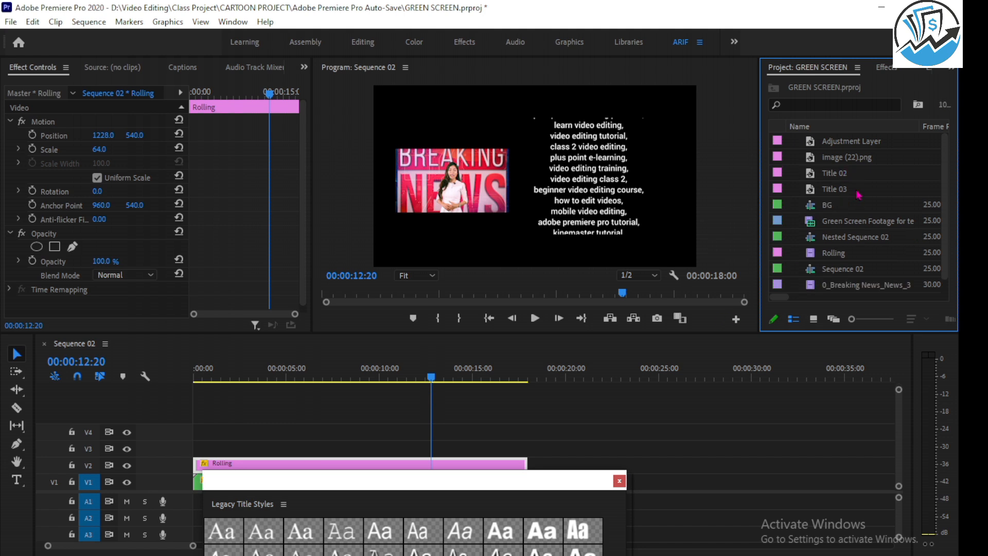
pyautogui.click(854, 178)
pyautogui.press('Delete')
pyautogui.click(855, 175)
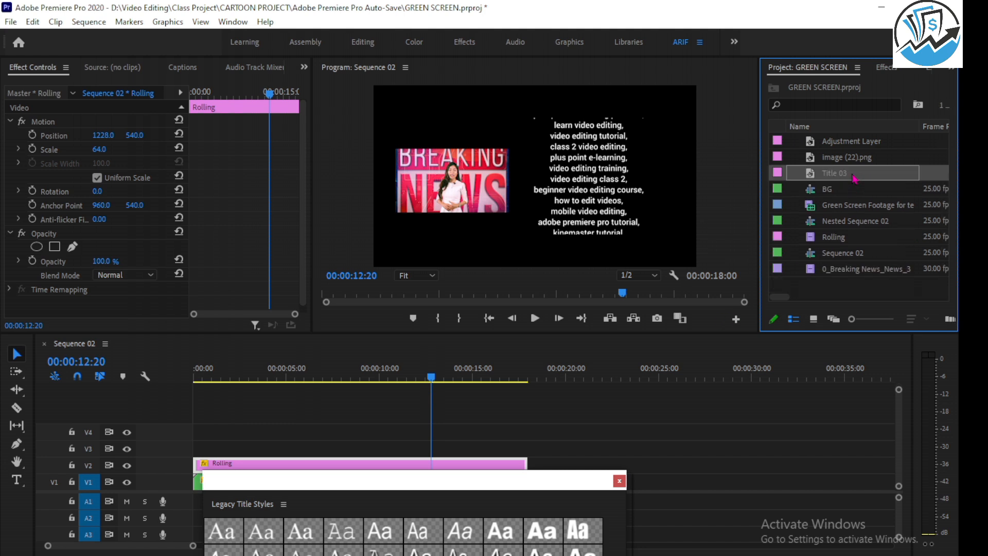
pyautogui.press('Delete')
pyautogui.click(619, 481)
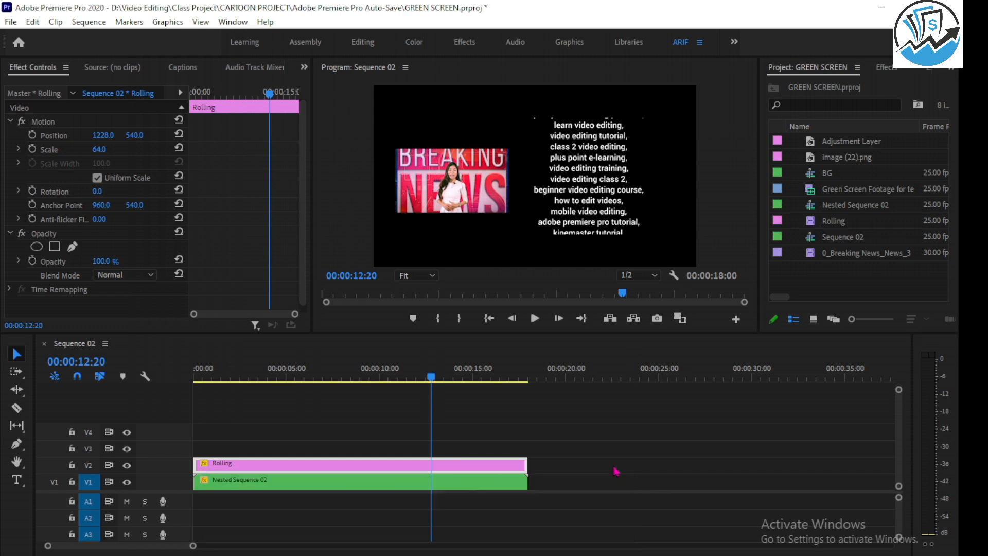
# Create a legacy title named RRR, keeping the 1920 by 1080 size and 25.00 fps timebase.
pyautogui.click(11, 22)
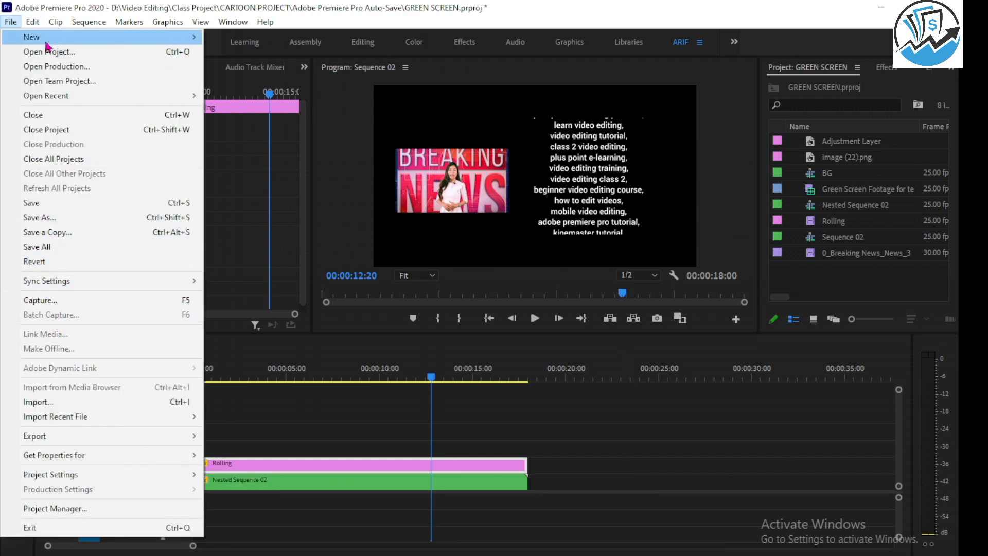
pyautogui.moveTo(58, 45)
pyautogui.click(253, 217)
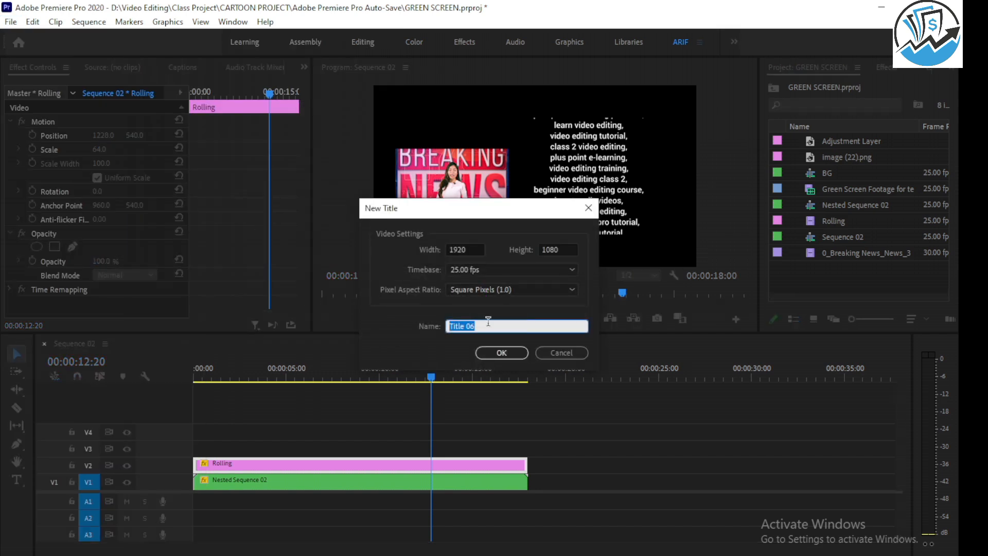
pyautogui.write('RRR')
pyautogui.click(501, 353)
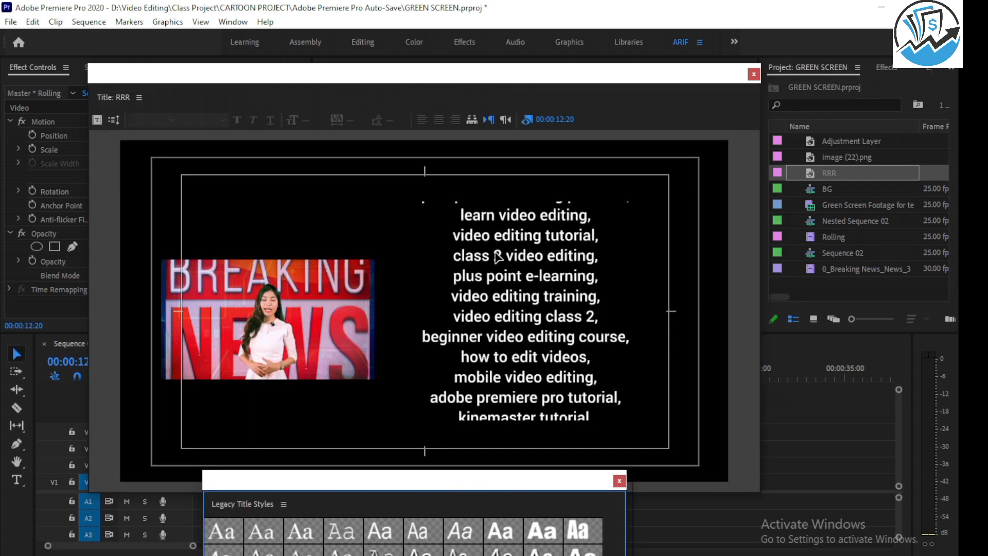
# Show the title actions and title tools beside the RRR title canvas.
pyautogui.click(139, 98)
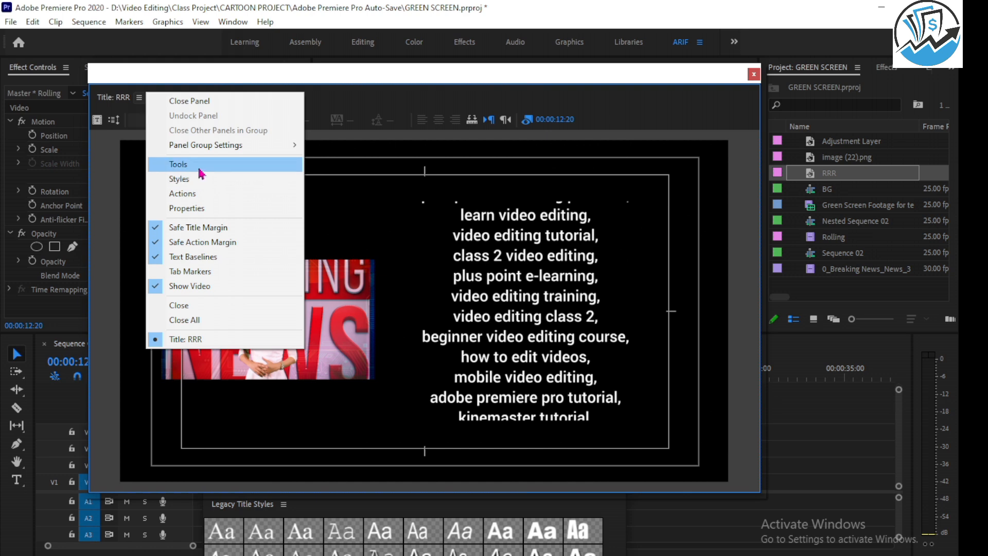
pyautogui.click(190, 194)
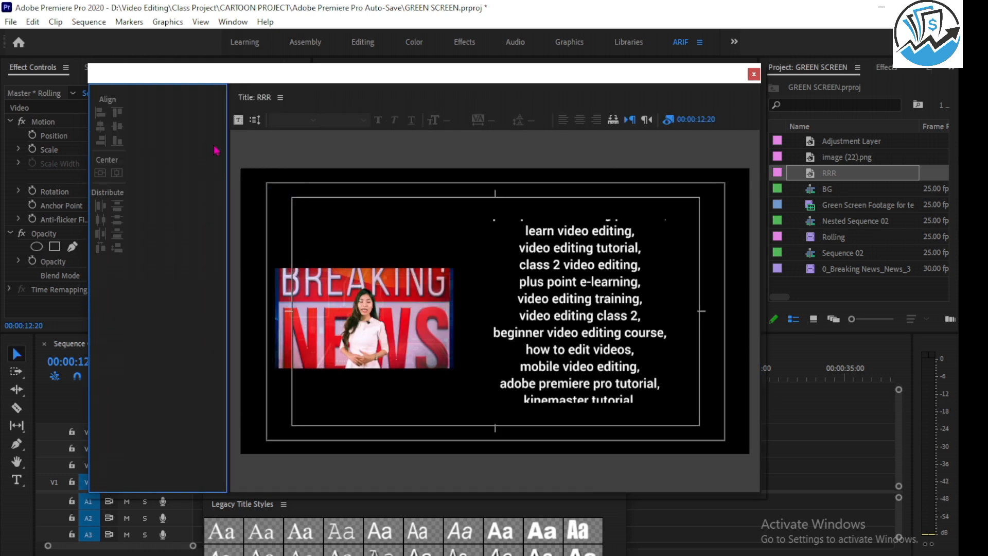
pyautogui.click(280, 99)
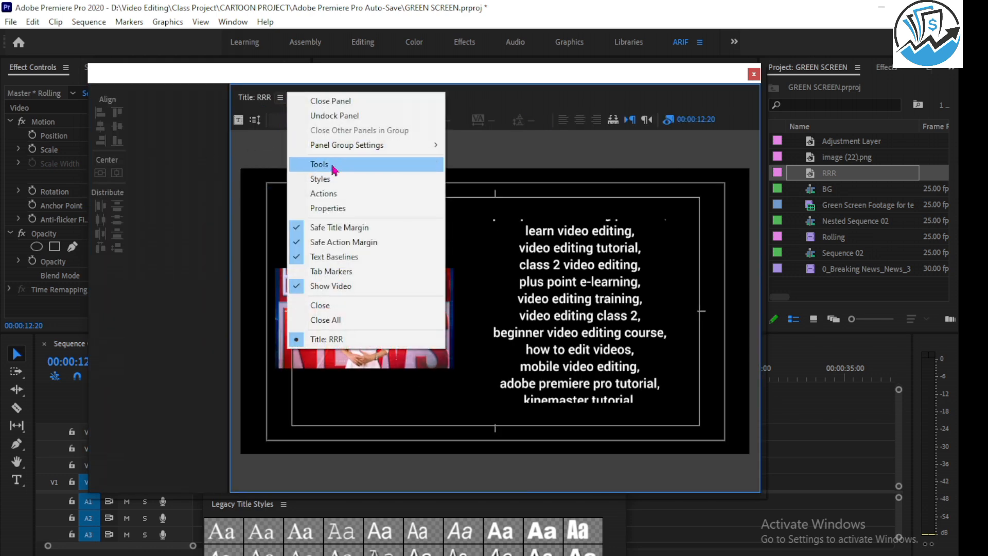
pyautogui.click(306, 161)
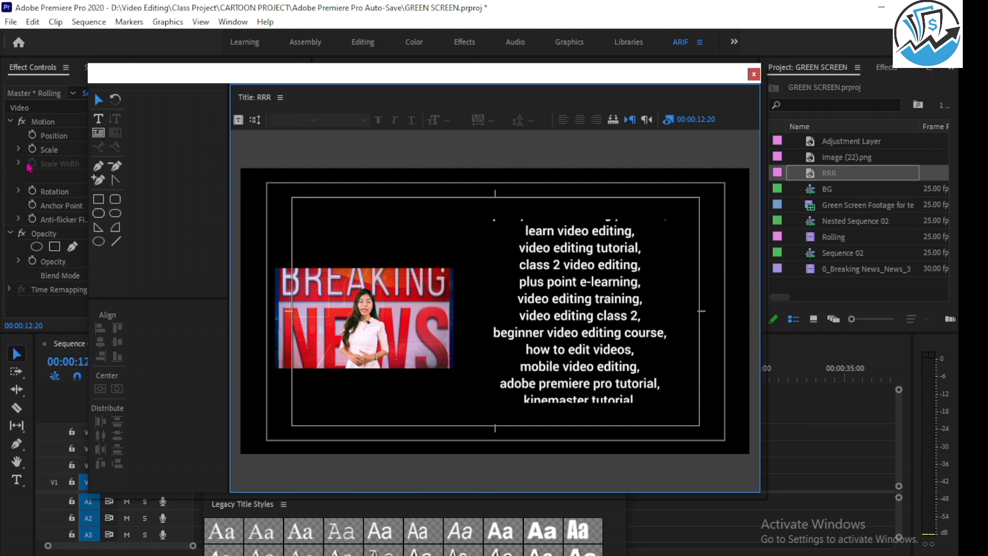
# Paste the graphic design keyword list into the RRR title, scale it to font size about 91.4 and move it low in the frame.
pyautogui.click(99, 120)
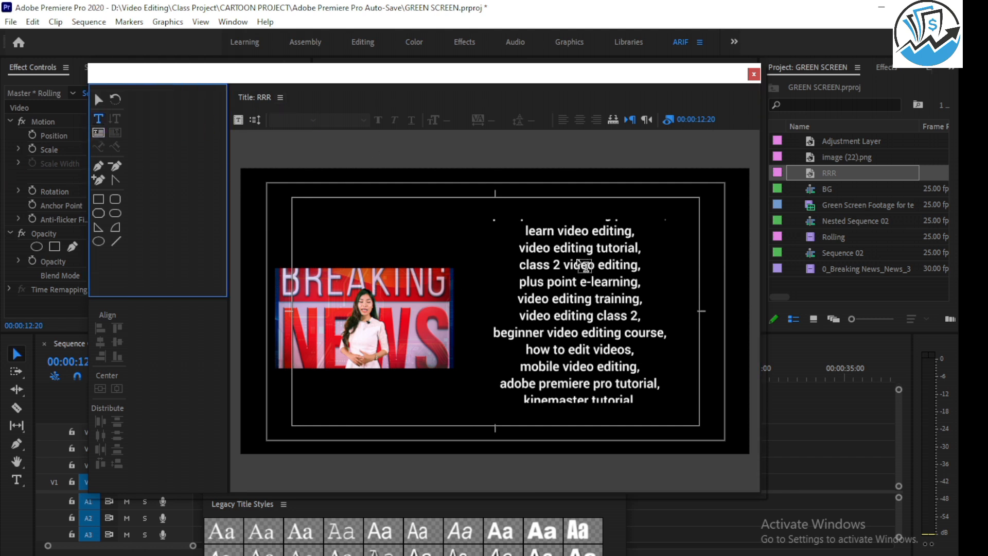
pyautogui.click(418, 223)
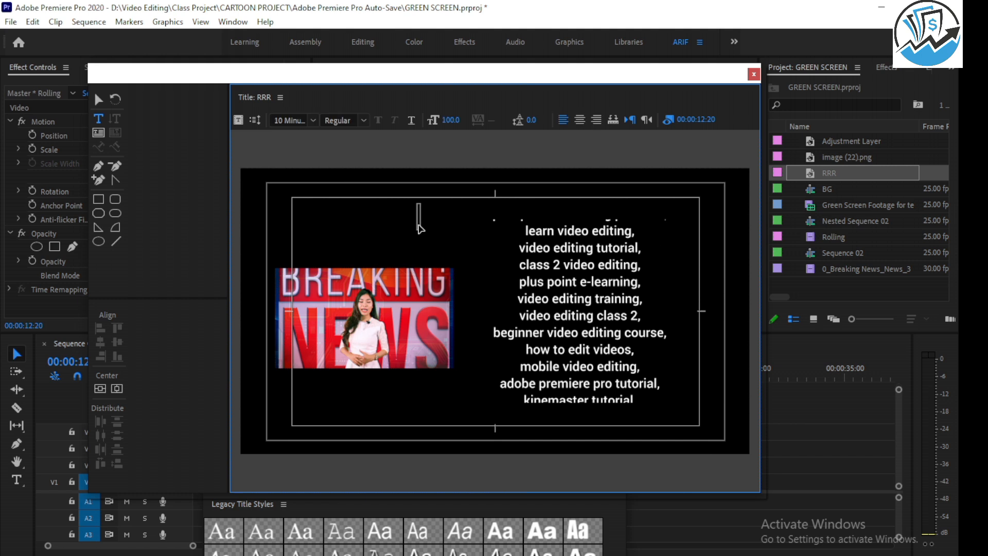
pyautogui.hotkey('ctrl', 'v')
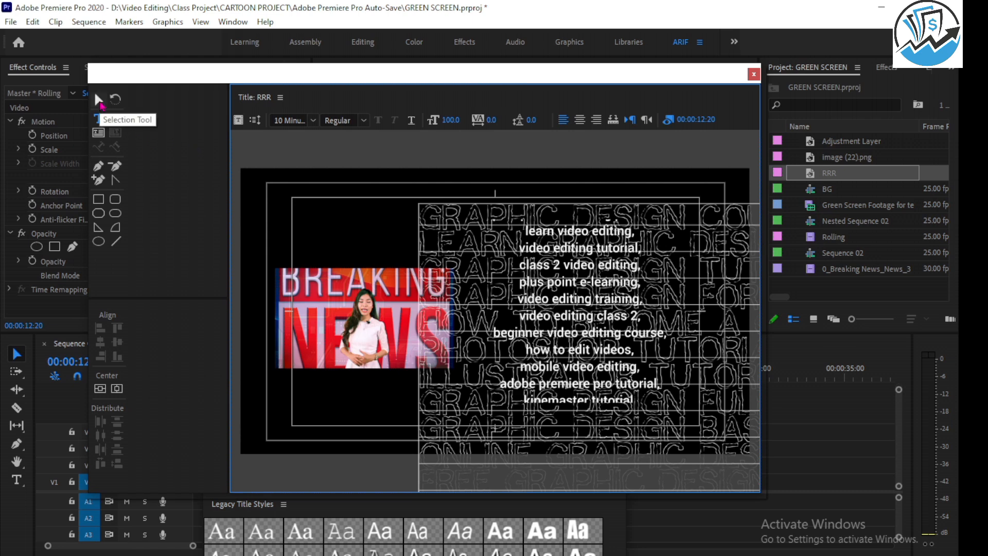
pyautogui.click(99, 100)
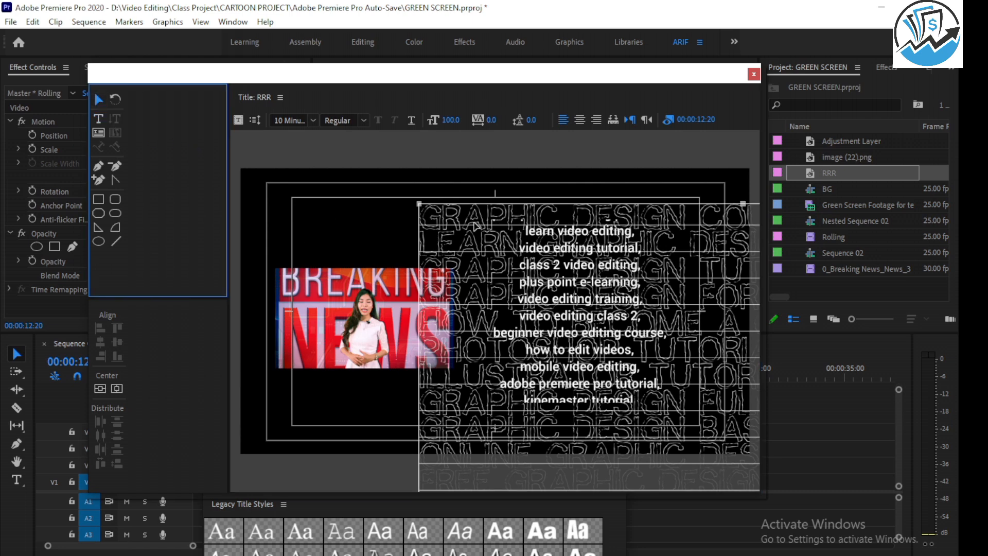
pyautogui.moveTo(474, 225); pyautogui.dragTo(440, 285)
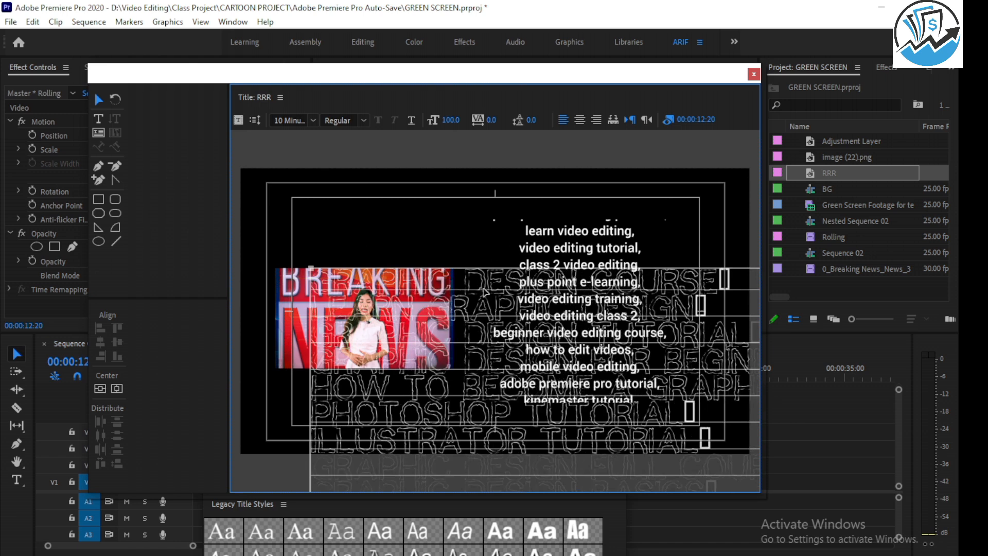
pyautogui.moveTo(311, 266); pyautogui.dragTo(448, 349)
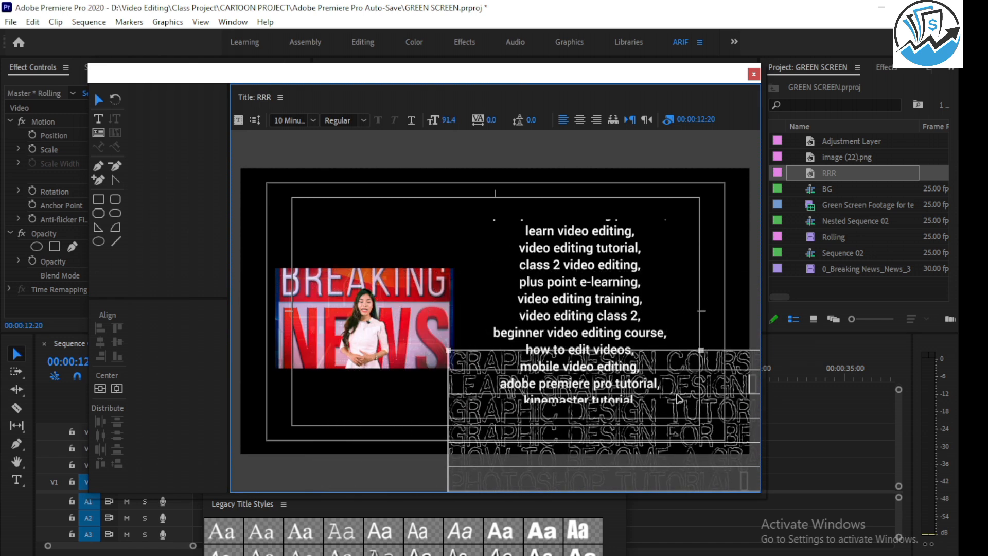
pyautogui.moveTo(682, 391); pyautogui.dragTo(672, 392)
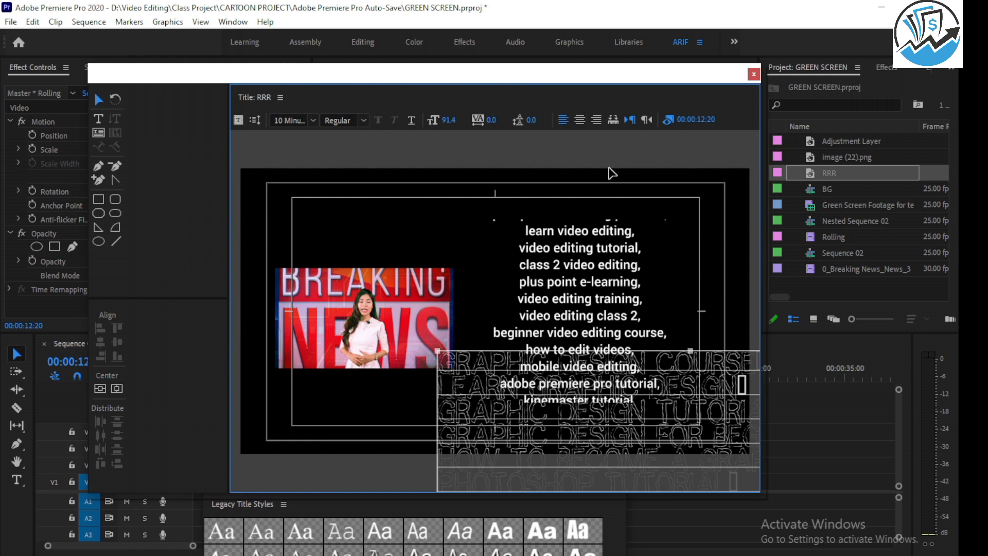
# Show the title properties, set the keyword text's font to Roboto Medium and center-align it.
pyautogui.click(282, 99)
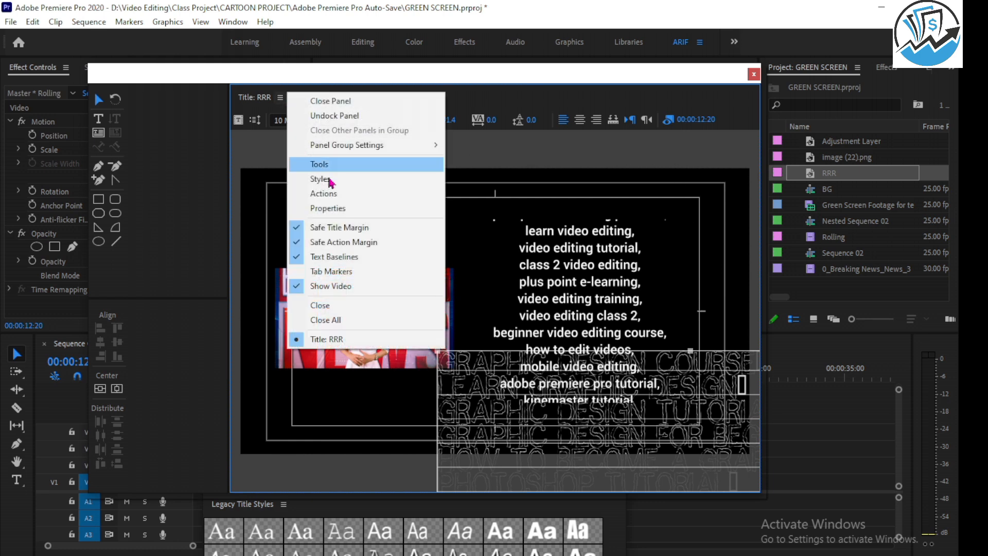
pyautogui.click(340, 208)
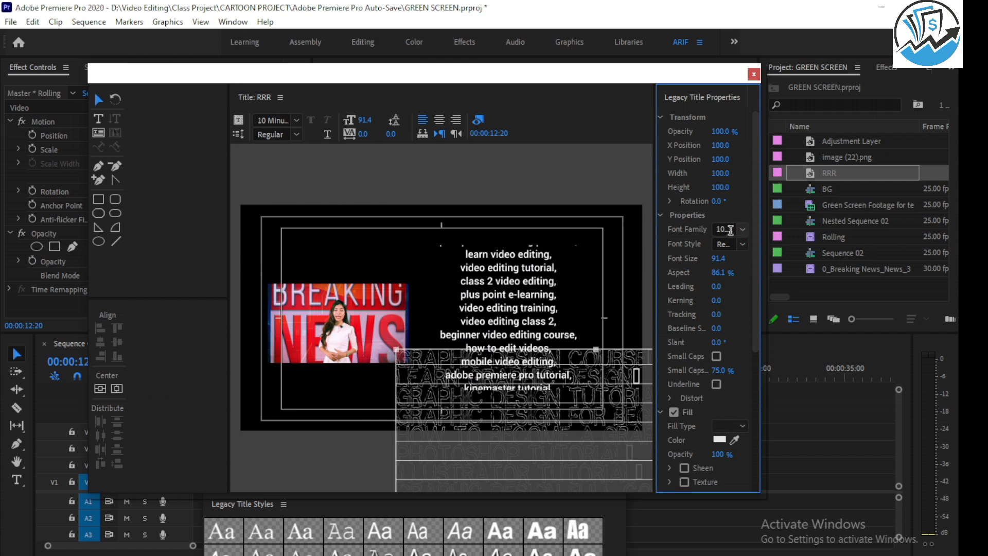
pyautogui.click(731, 230)
pyautogui.write('RAIN')
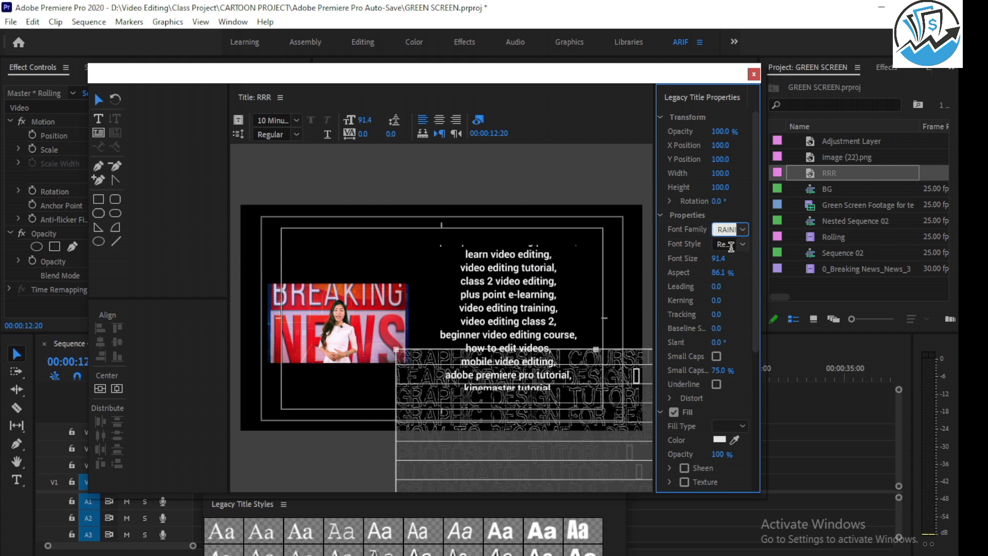
pyautogui.write('oboto')
pyautogui.press('Return')
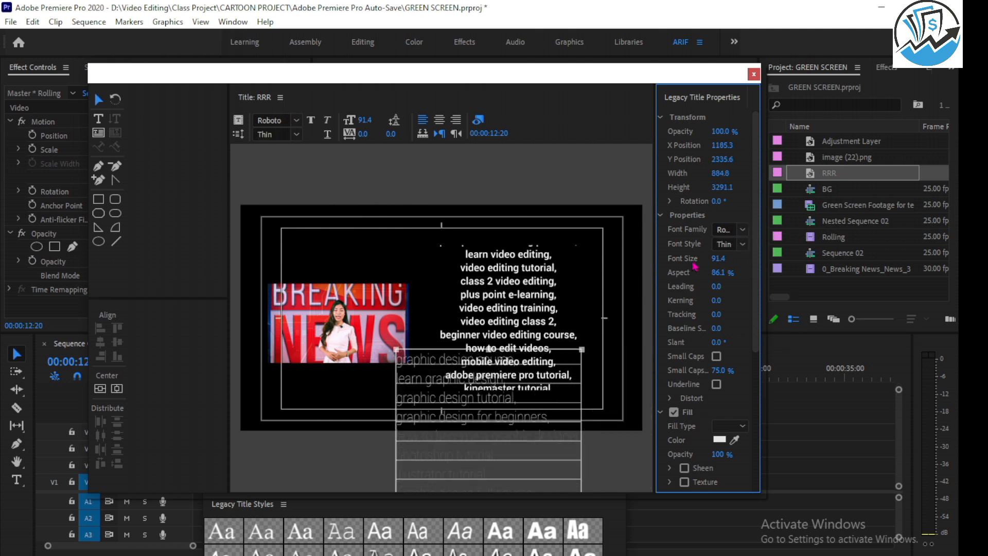
pyautogui.click(742, 244)
pyautogui.click(756, 371)
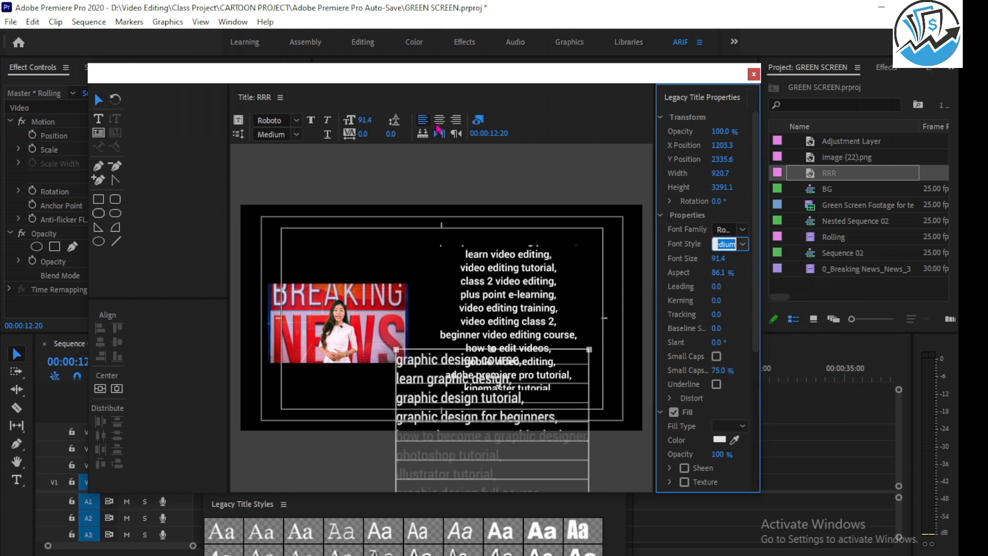
pyautogui.click(440, 120)
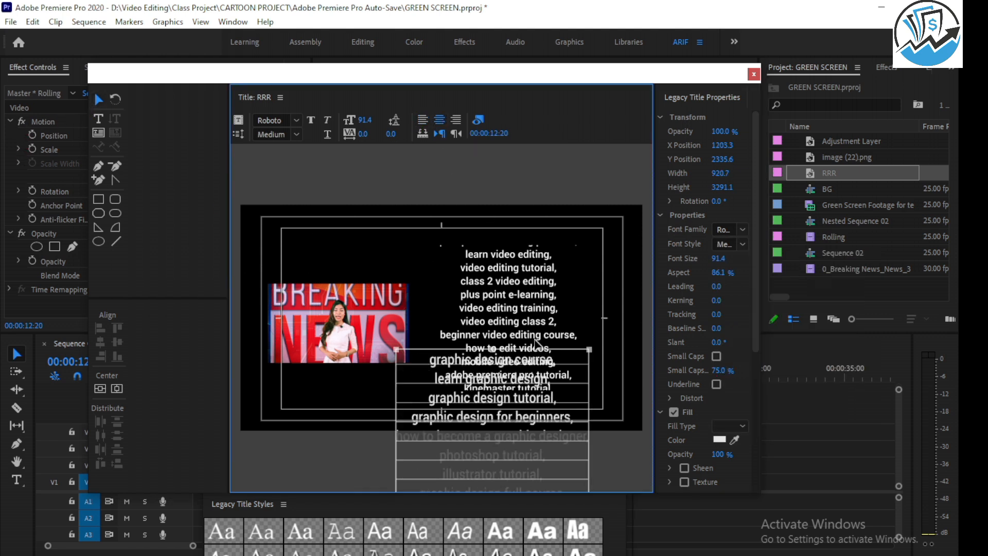
# Move the graphic design keyword text down to the frame's lower edge, below the existing rolling keywords.
pyautogui.click(115, 105)
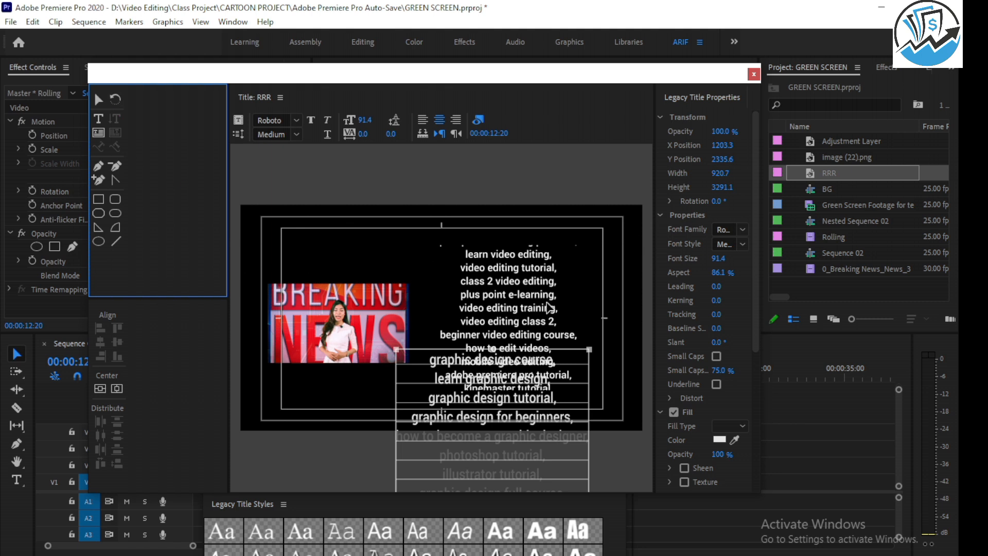
pyautogui.click(518, 276)
pyautogui.moveTo(543, 373); pyautogui.dragTo(570, 434)
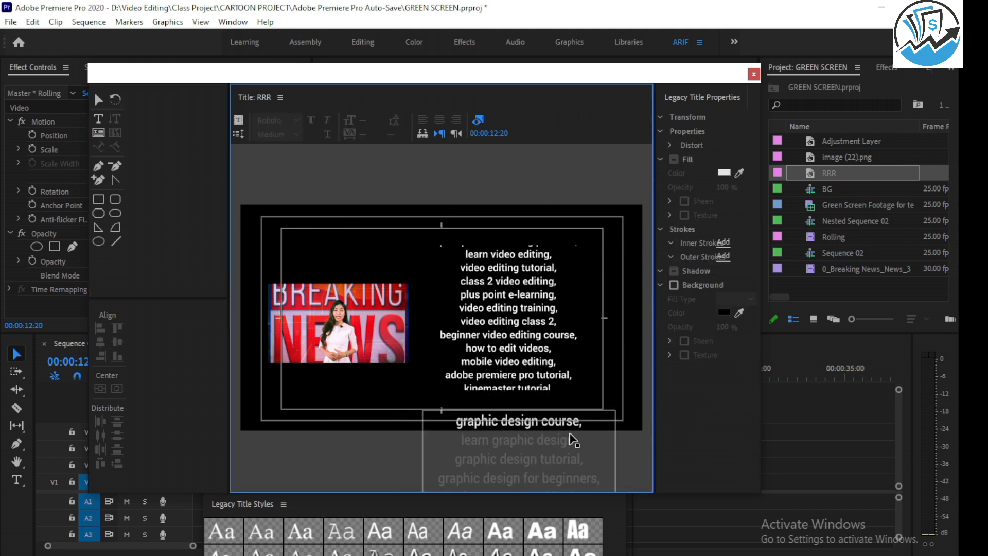
# Set the RRR title to Roll with Start Off Screen and End Off Screen enabled, and close the title editor with the project saved.
pyautogui.hotkey('ctrl', 's')
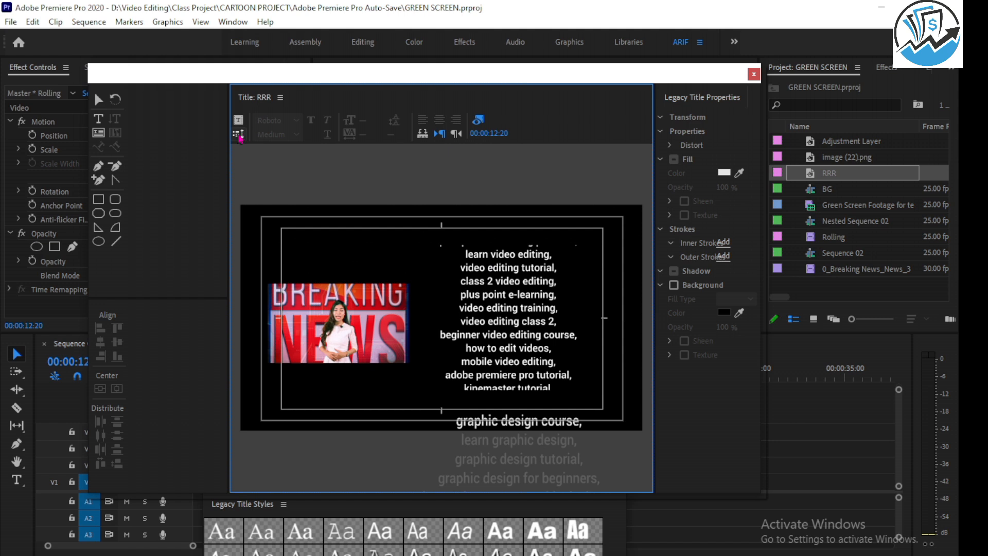
pyautogui.click(238, 134)
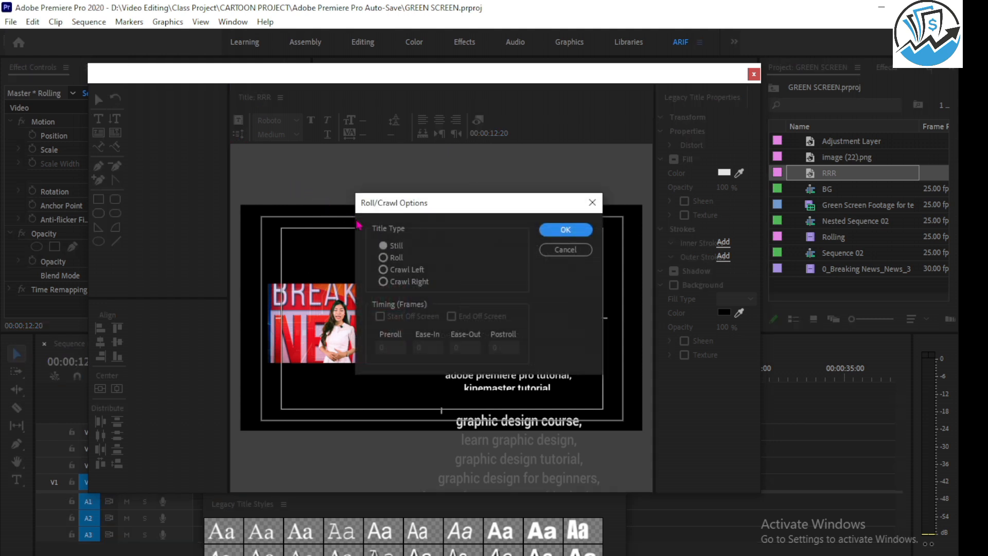
pyautogui.click(383, 257)
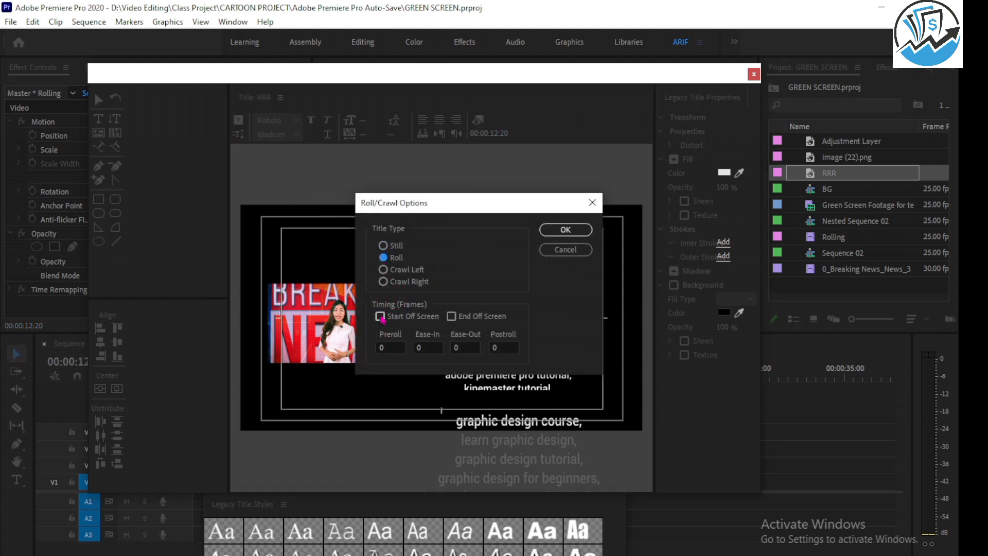
pyautogui.click(380, 317)
pyautogui.click(451, 316)
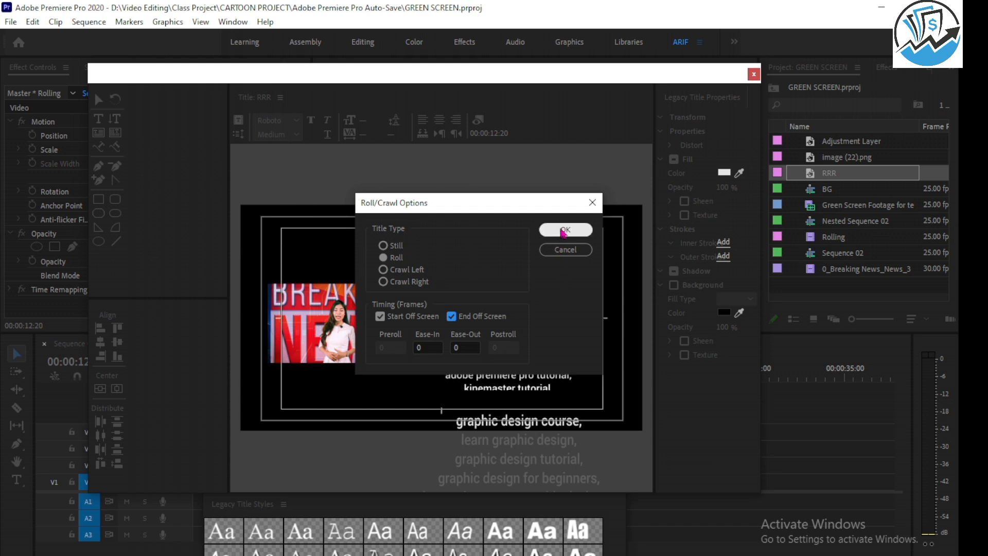
pyautogui.click(565, 229)
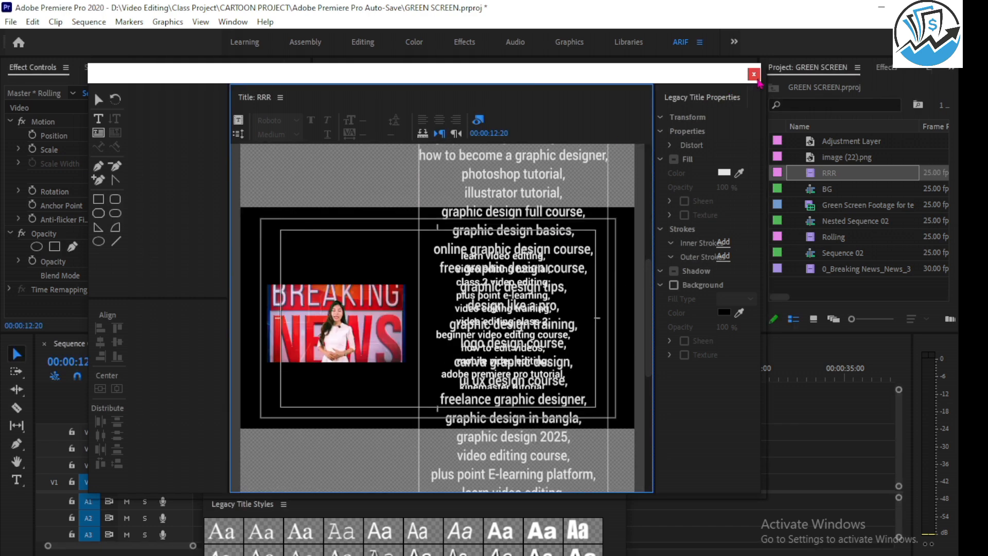
pyautogui.hotkey('ctrl', 's')
pyautogui.click(757, 78)
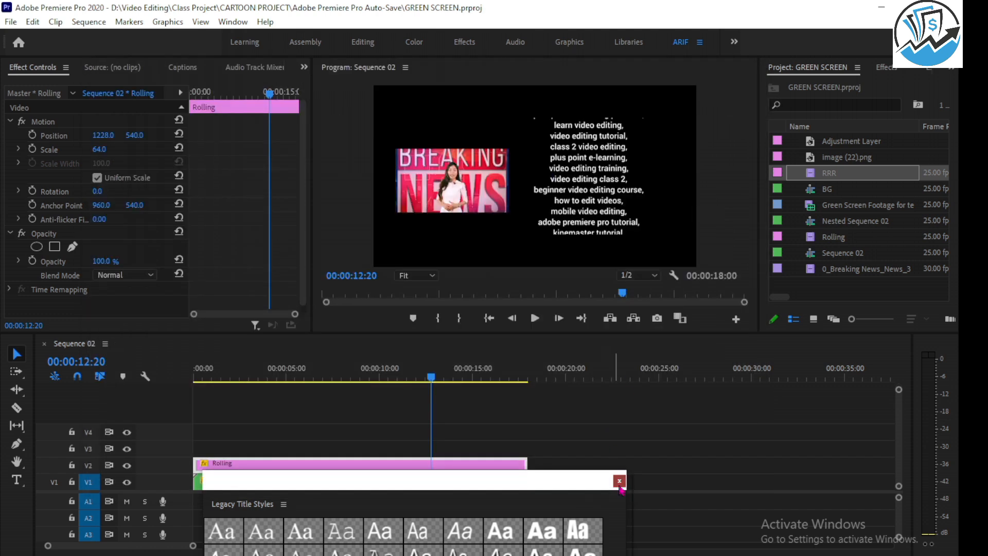
# Replace the Rolling clip on V2 with the RRR title, spanning the full length of Nested Sequence 02.
pyautogui.click(324, 468)
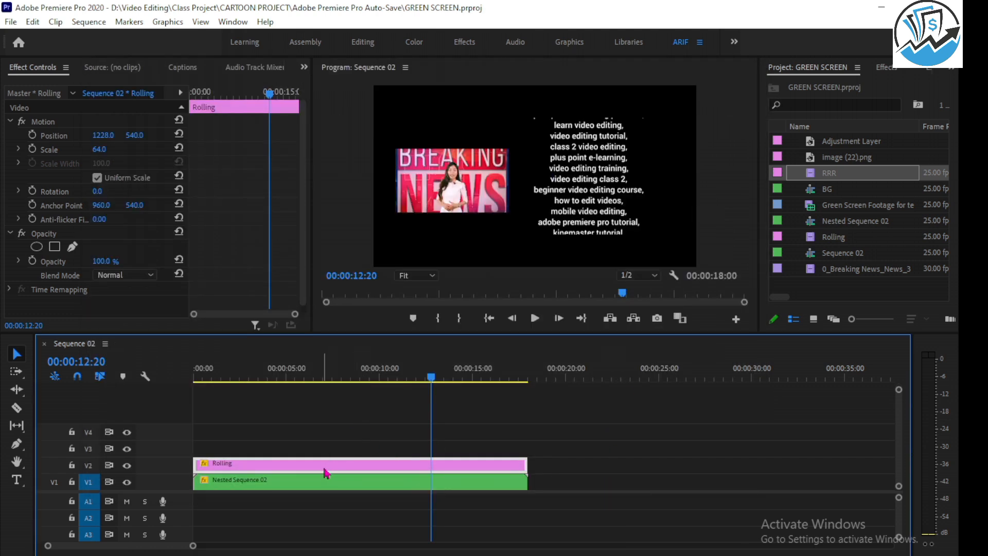
pyautogui.press('Delete')
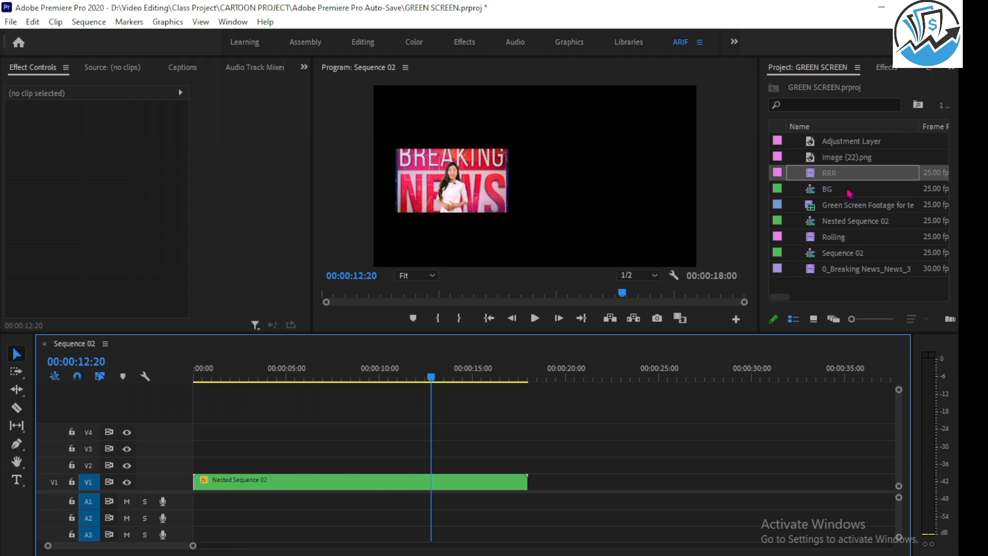
pyautogui.moveTo(838, 175); pyautogui.dragTo(526, 465)
pyautogui.click(309, 469)
# Play Sequence 02 from the start to preview the RRR roll beside the video, and save the project.
pyautogui.click(312, 368)
pyautogui.press('Home')
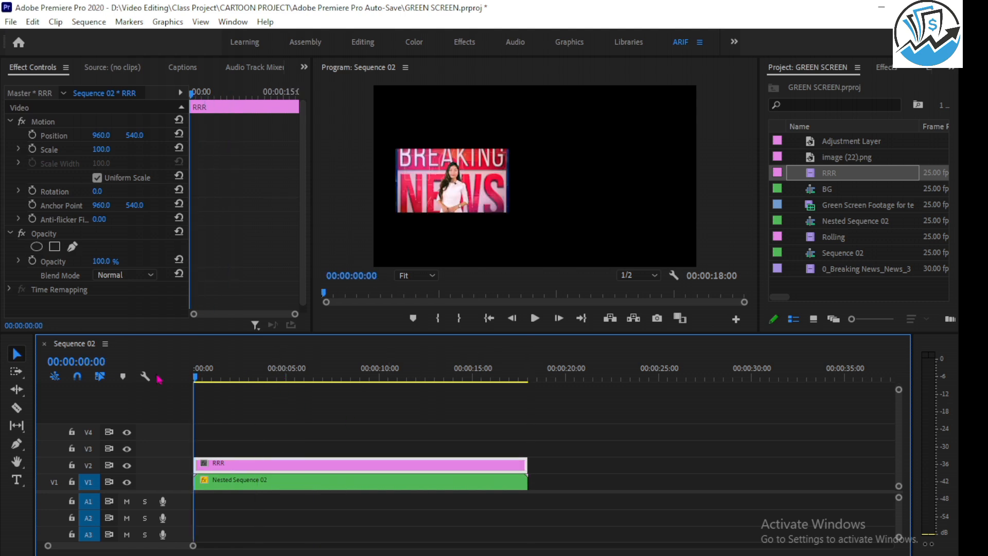
pyautogui.press('space')
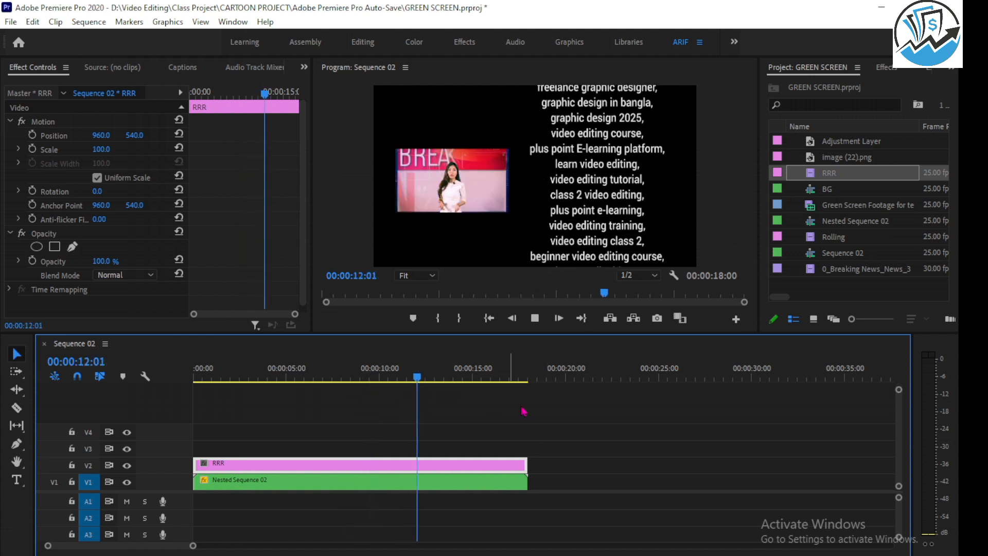
pyautogui.press('space')
pyautogui.hotkey('ctrl', 's')
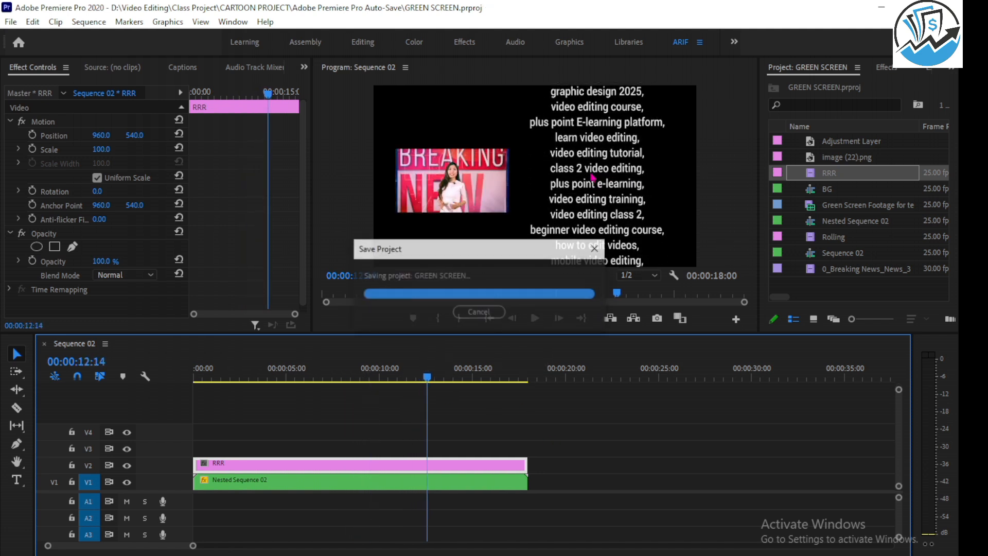
pyautogui.click(10, 22)
pyautogui.click(62, 52)
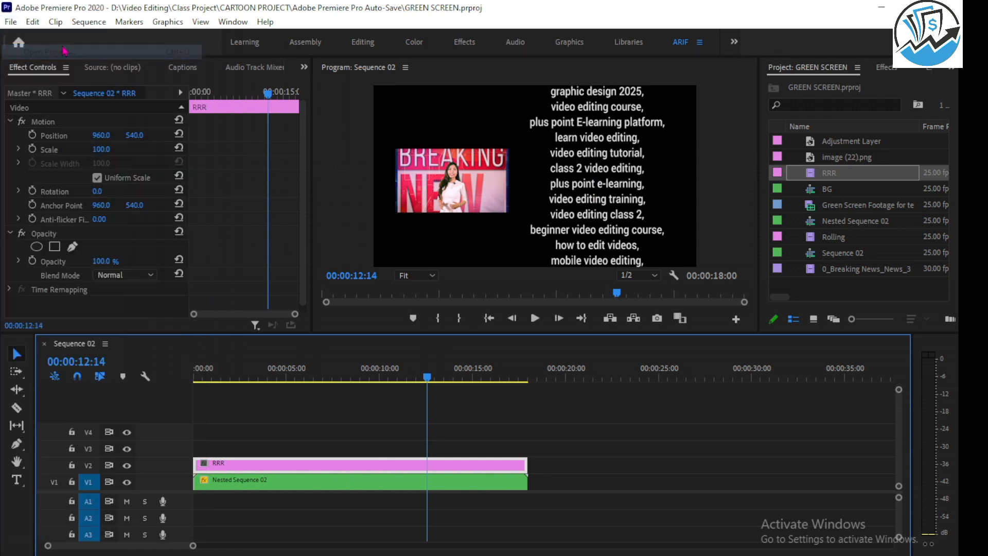
pyautogui.click(623, 38)
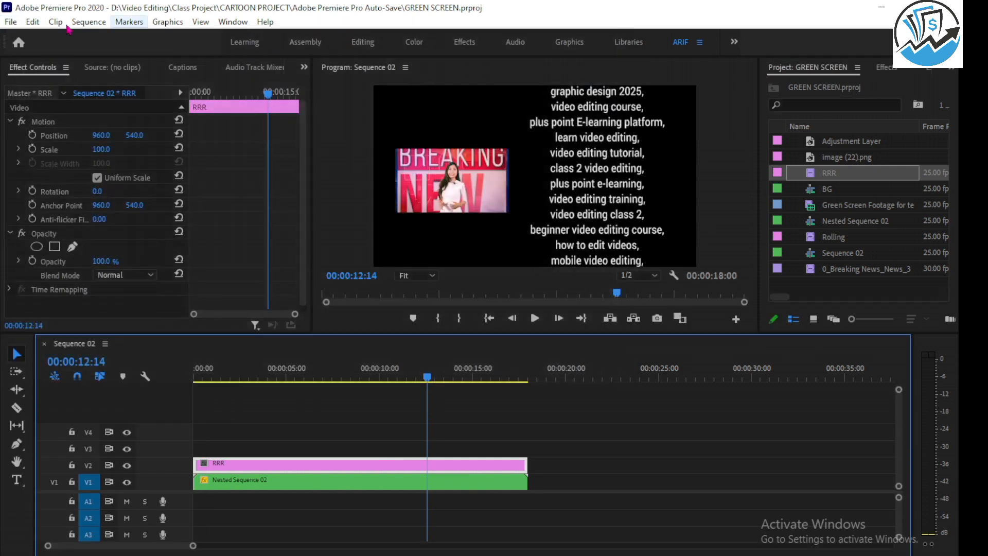
pyautogui.click(32, 21)
pyautogui.click(10, 21)
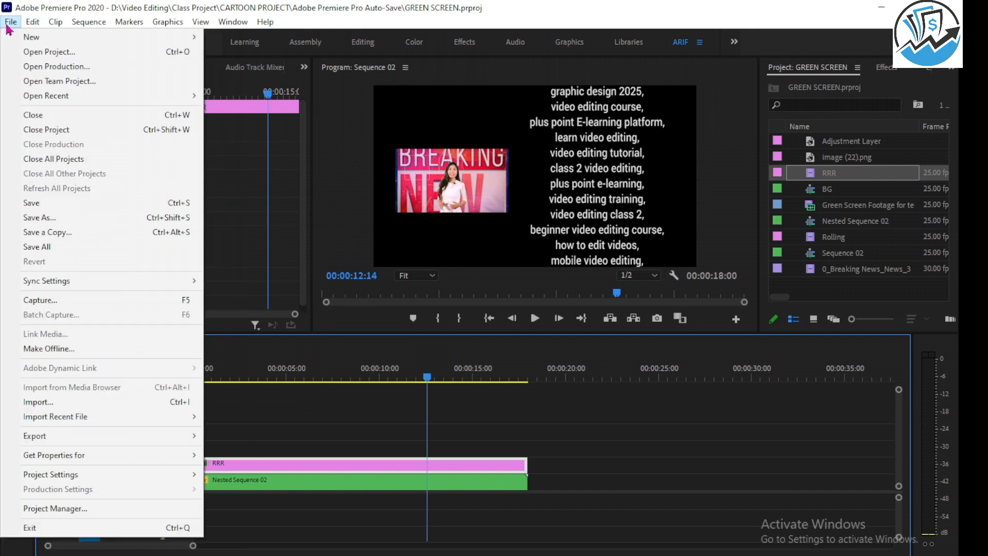
pyautogui.moveTo(57, 37)
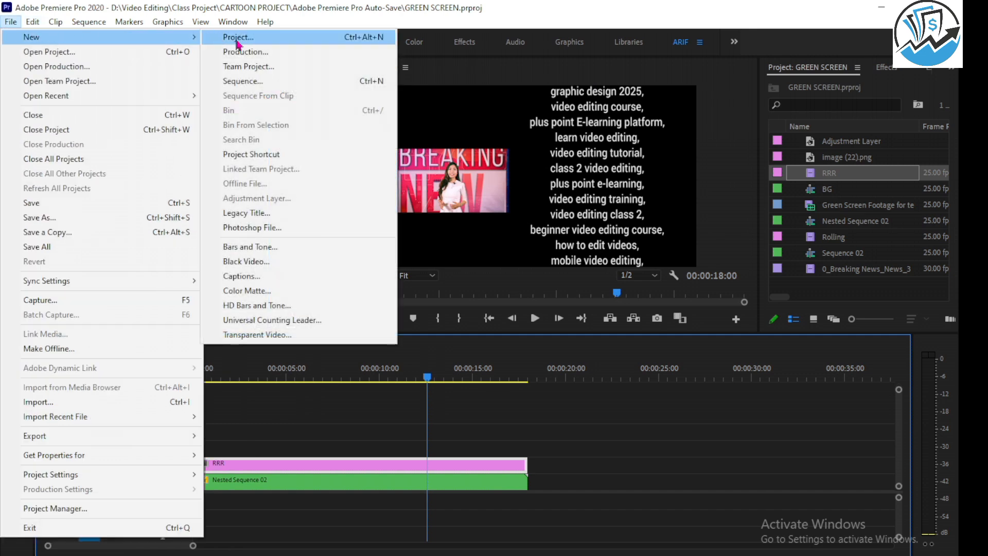
pyautogui.click(252, 213)
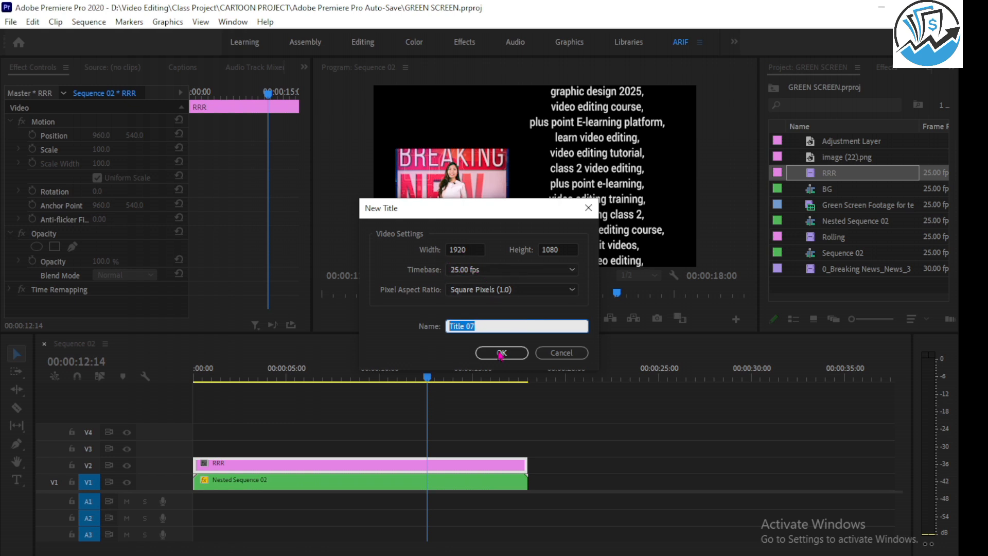
pyautogui.click(555, 360)
# Return the playhead to the sequence start and create a new legacy title named Crawling.
pyautogui.moveTo(389, 375); pyautogui.dragTo(105, 375)
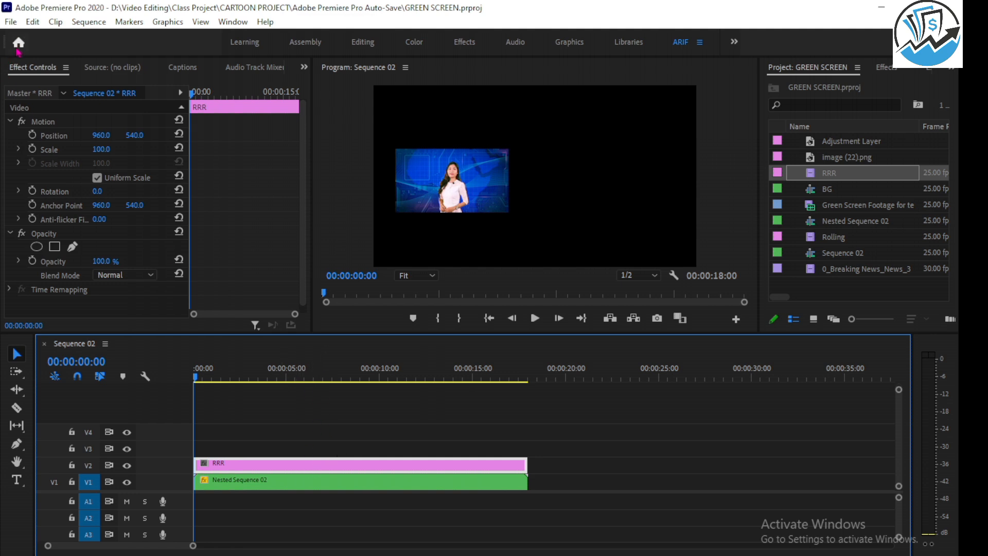
pyautogui.click(10, 22)
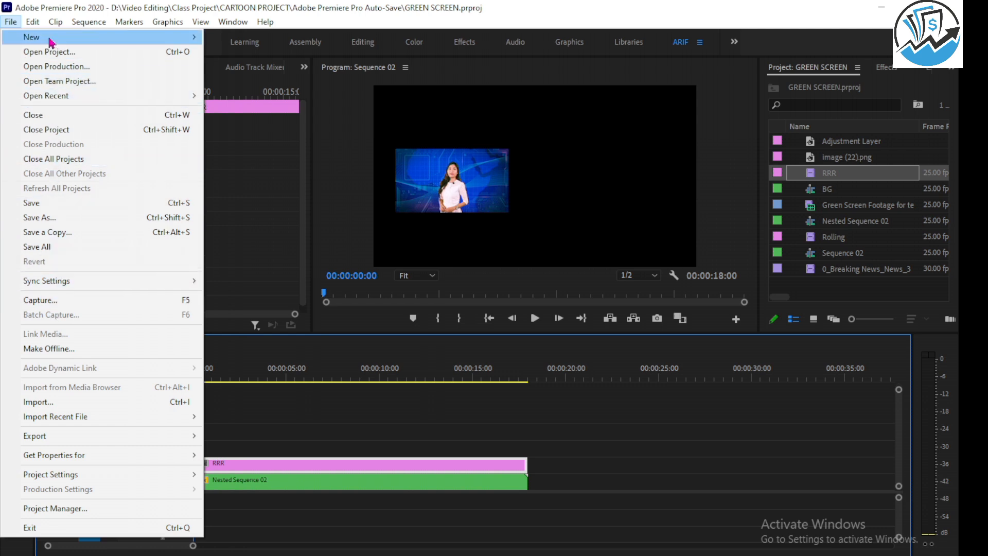
pyautogui.moveTo(152, 41)
pyautogui.click(258, 213)
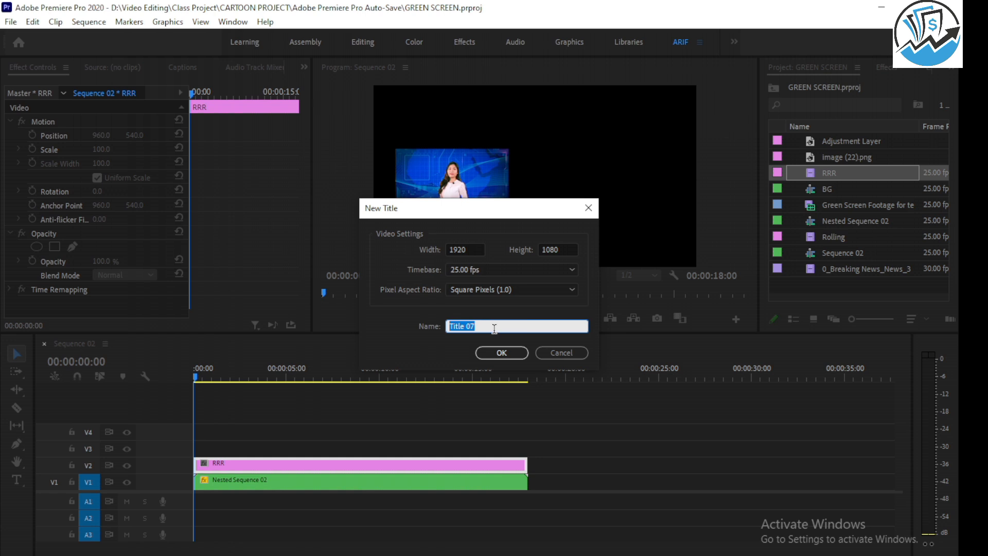
pyautogui.write('Crawling')
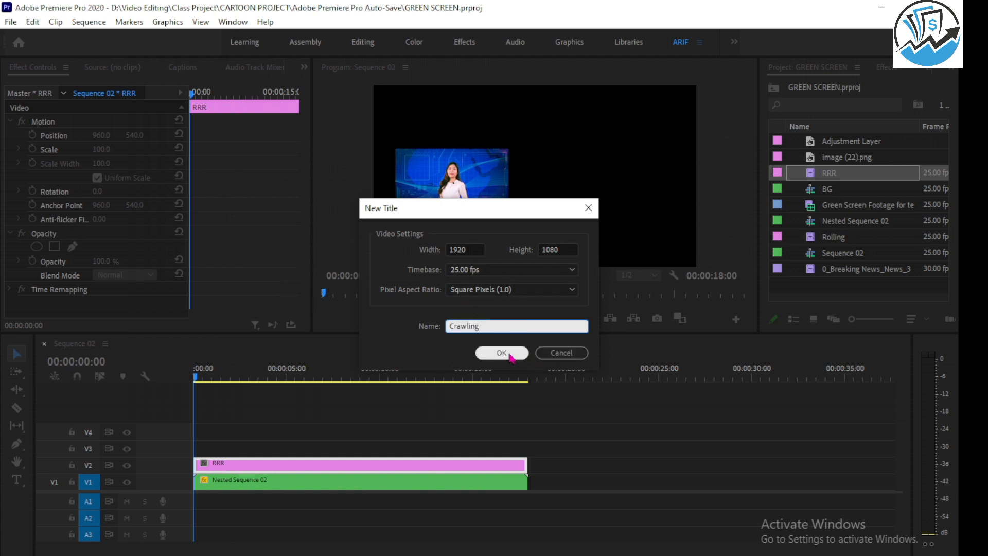
pyautogui.click(502, 353)
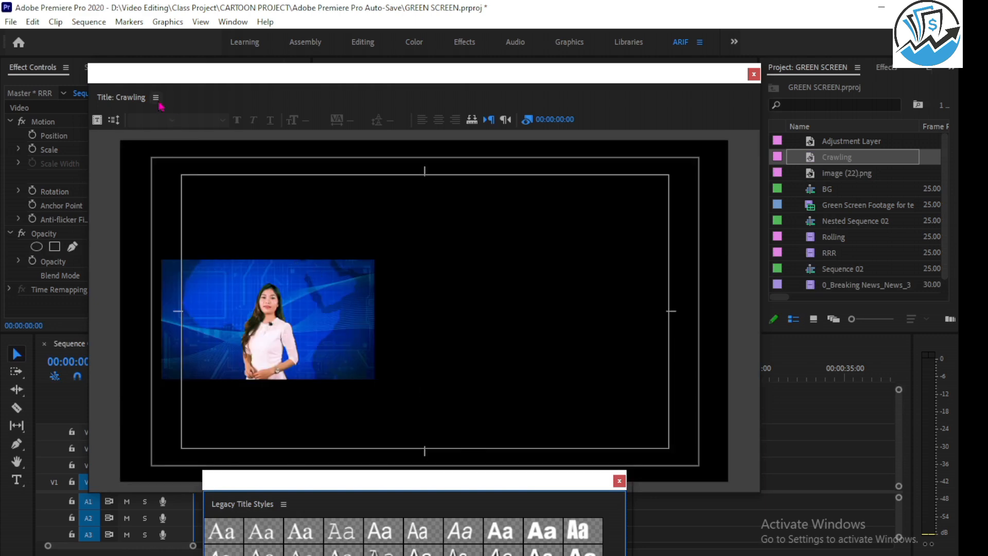
# Show the title tools, actions and properties around the Crawling title canvas.
pyautogui.click(156, 98)
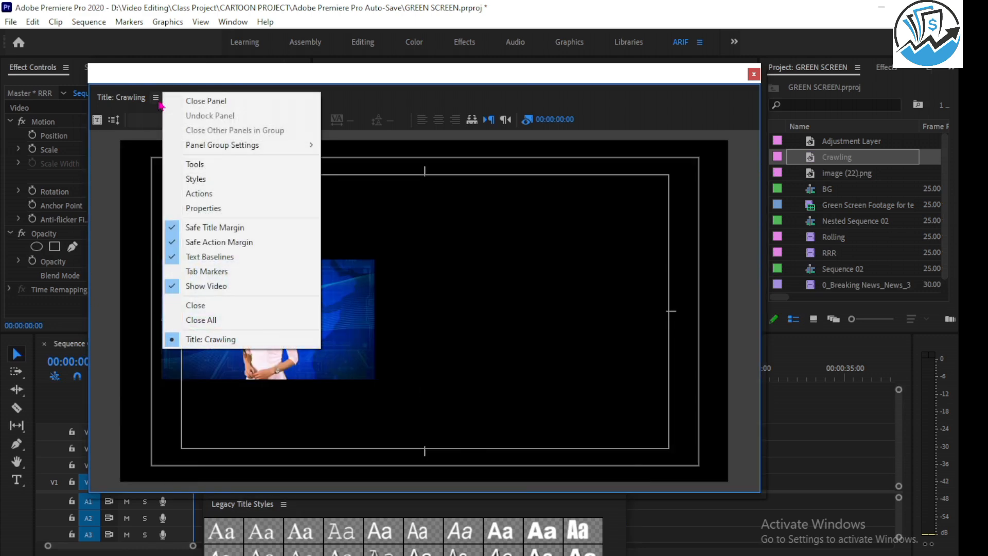
pyautogui.click(194, 164)
pyautogui.click(321, 102)
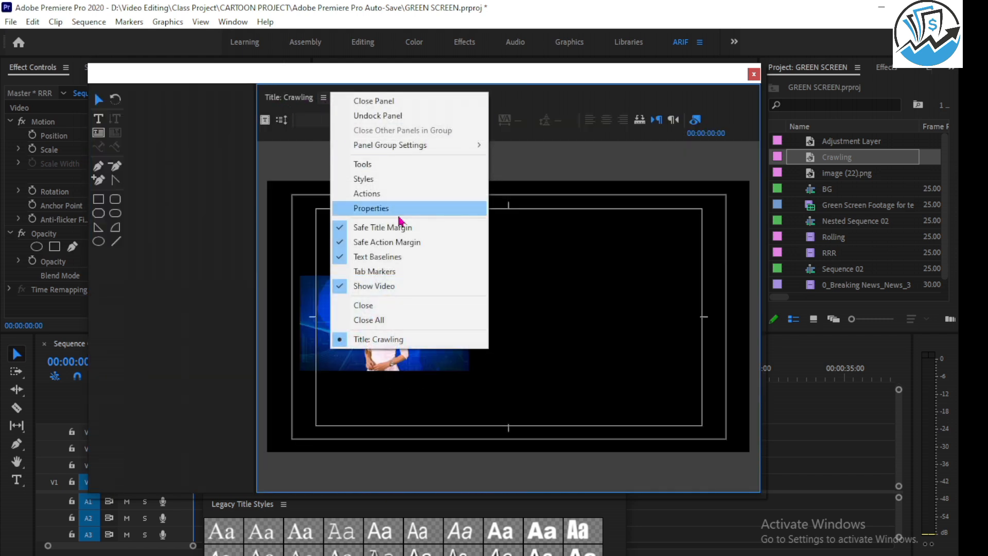
pyautogui.click(350, 183)
pyautogui.click(324, 98)
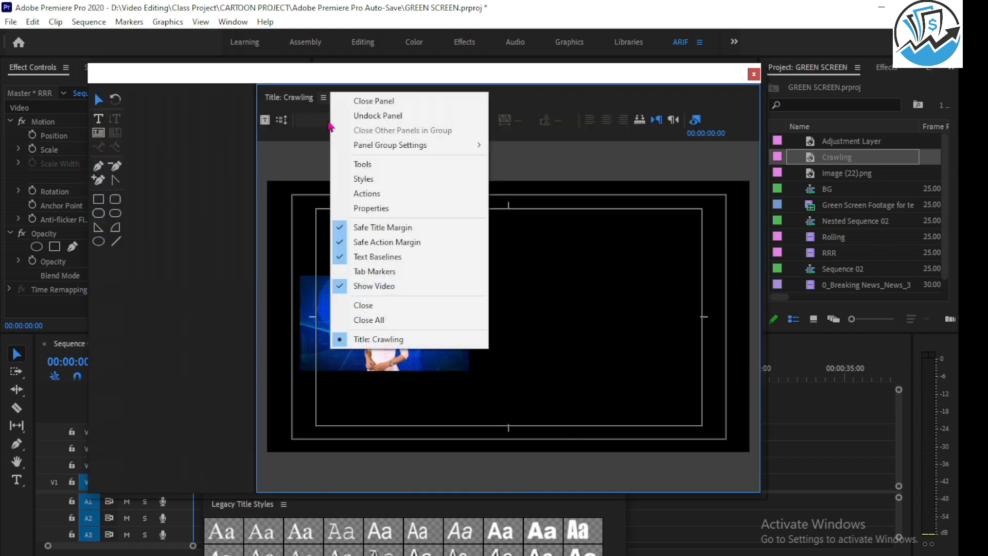
pyautogui.click(360, 192)
pyautogui.click(324, 98)
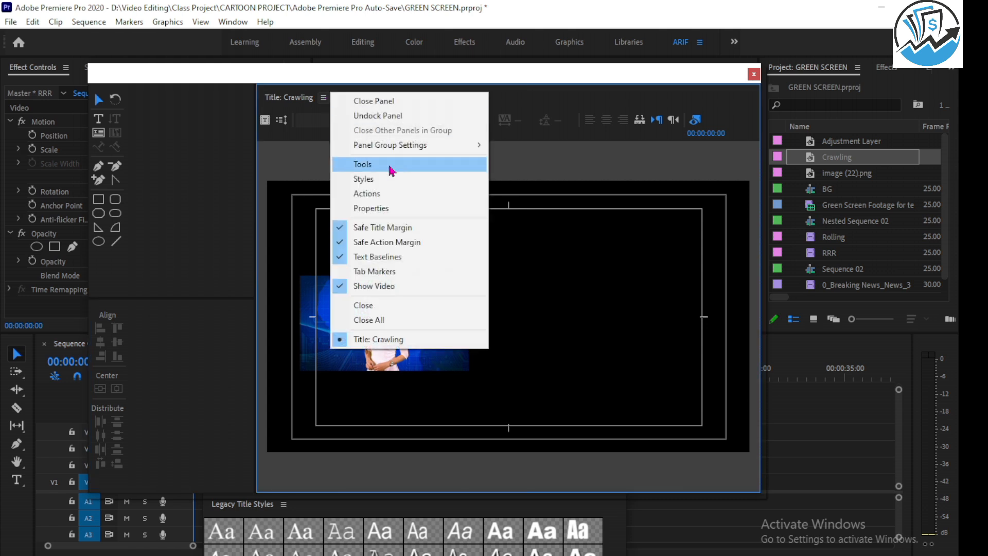
pyautogui.click(370, 207)
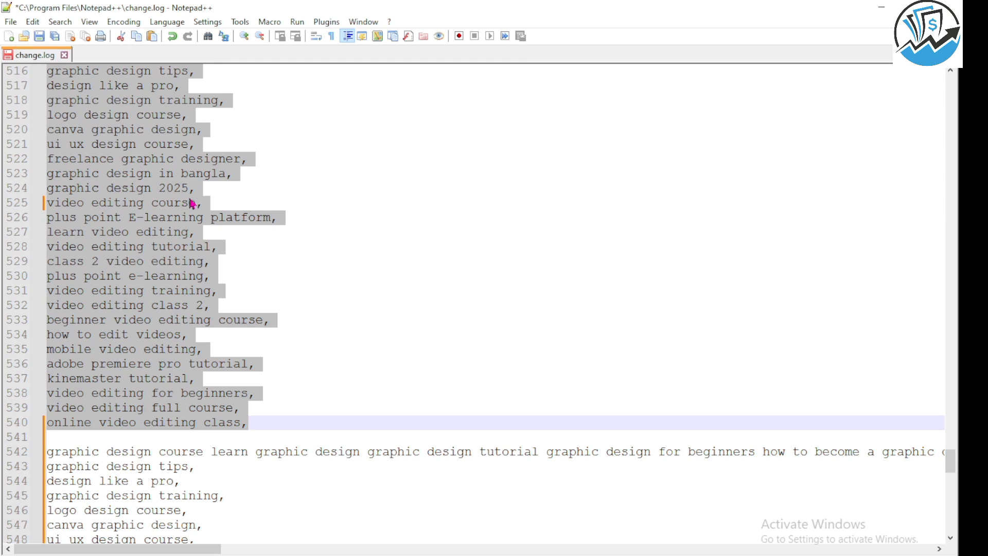
# Switch to Notepad++ and copy the whole single-line graphic design keyword list on line 542 of change.log.
pyautogui.click(218, 189)
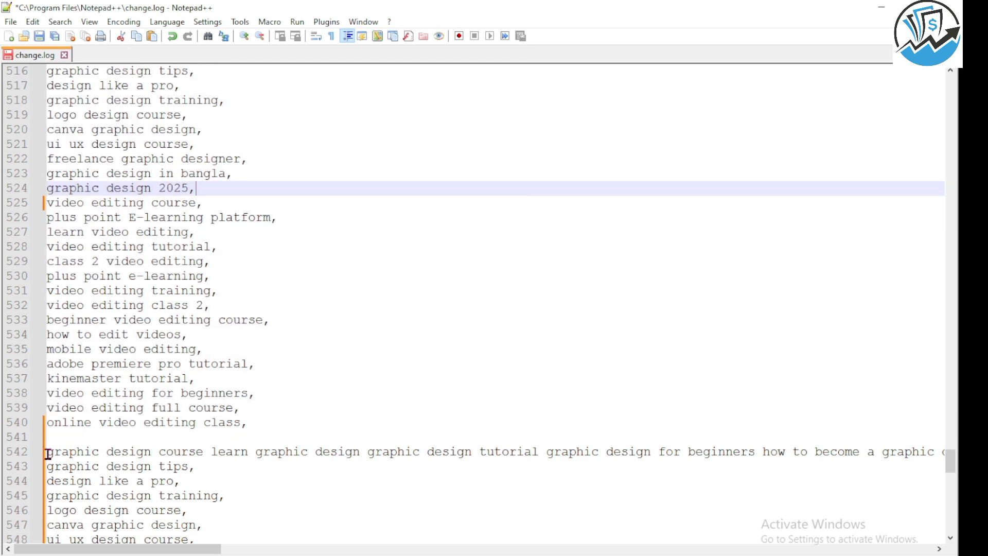
pyautogui.moveTo(48, 452); pyautogui.dragTo(957, 460)
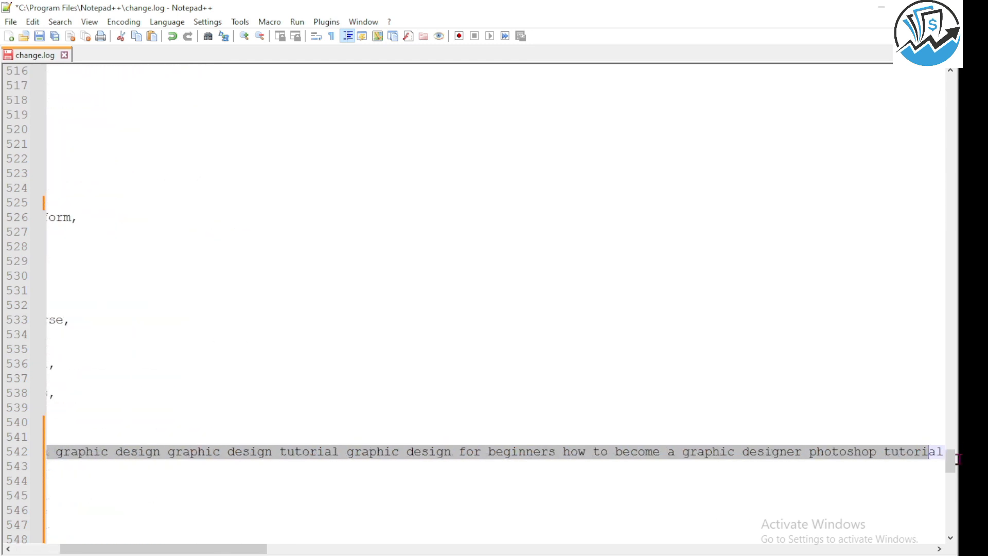
pyautogui.click(849, 437)
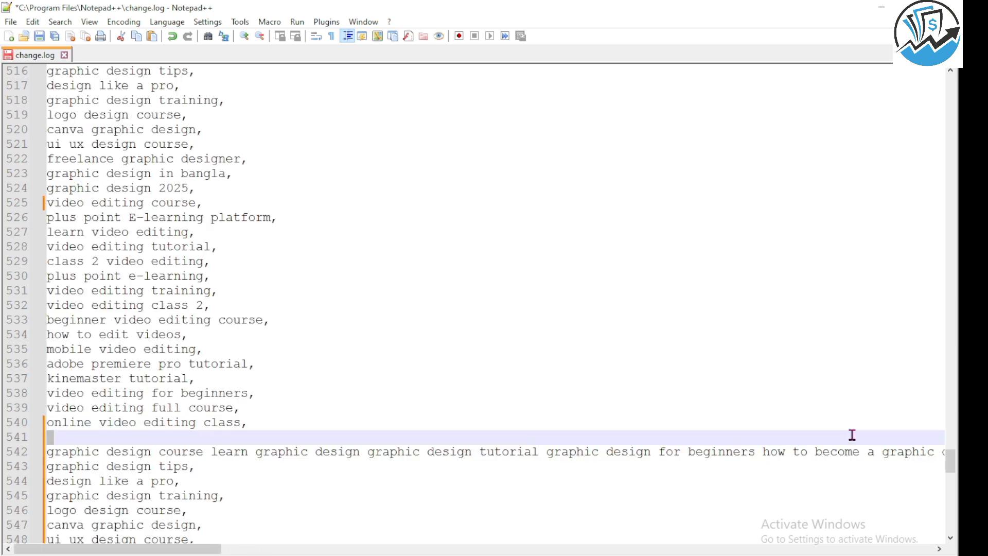
pyautogui.moveTo(851, 435); pyautogui.dragTo(956, 451)
pyautogui.scroll(-4, 555, 458)
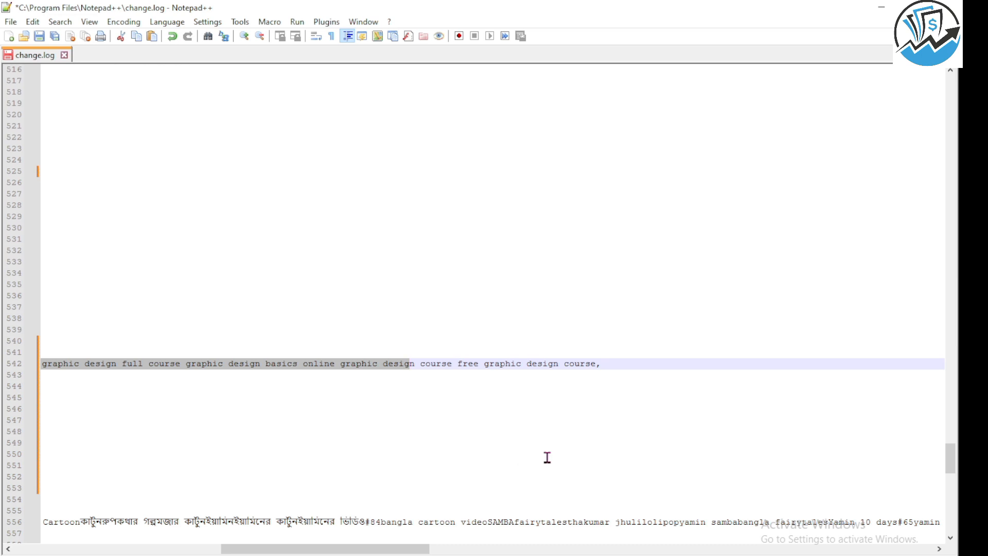
pyautogui.moveTo(911, 240); pyautogui.dragTo(32, 239)
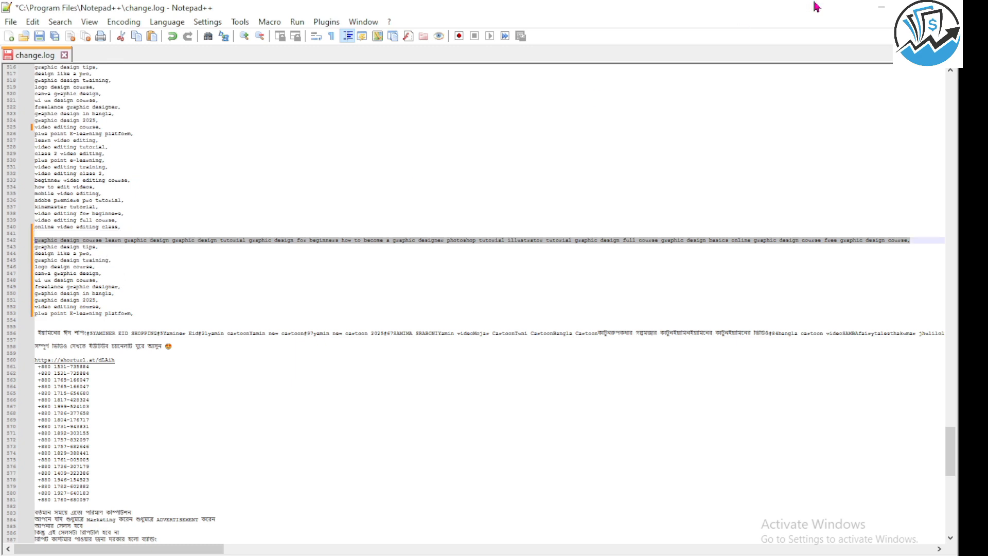
pyautogui.scroll(3, 645, 168)
pyautogui.hotkey('ctrl', 's')
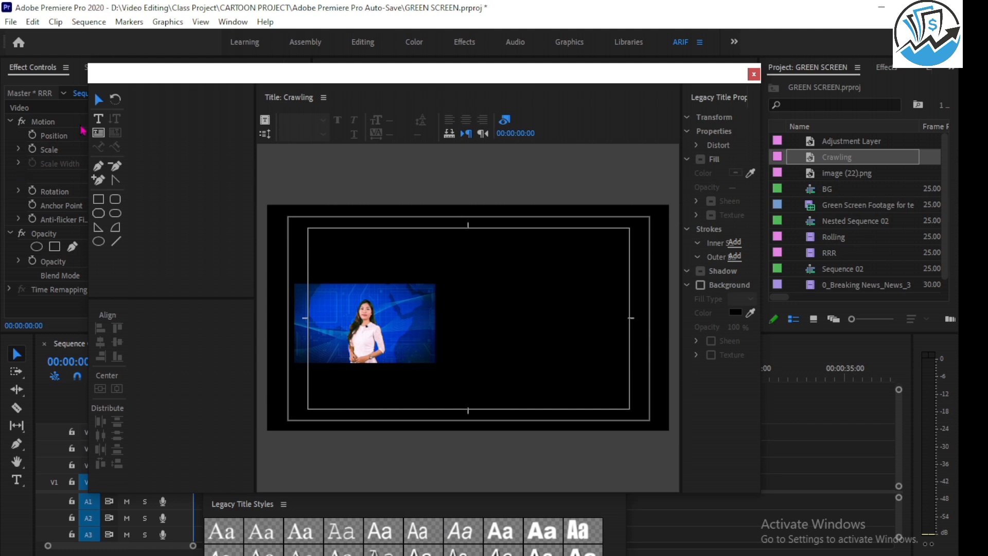
# Add a text line to the Crawling title starting over the presenter and paste the graphic design keywords into it.
pyautogui.click(99, 120)
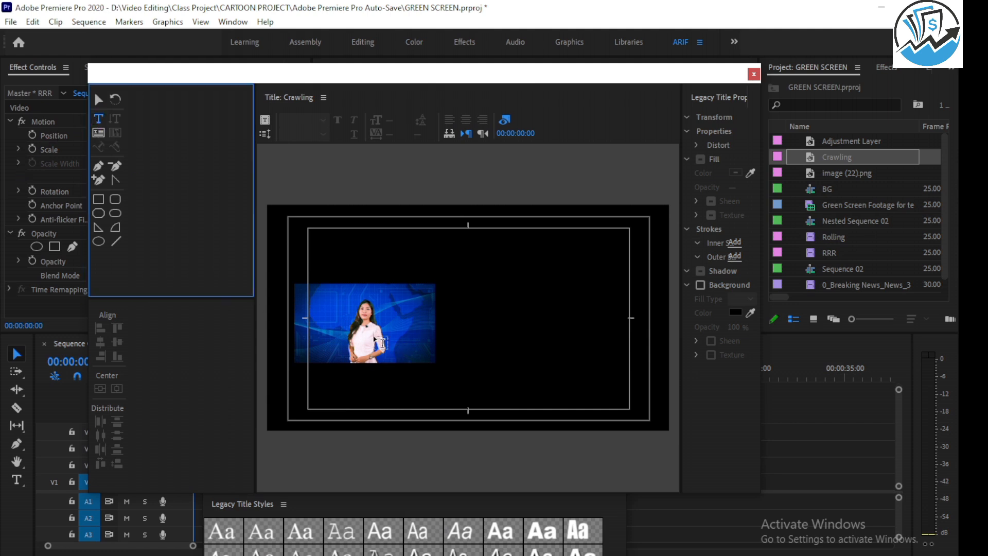
pyautogui.click(371, 321)
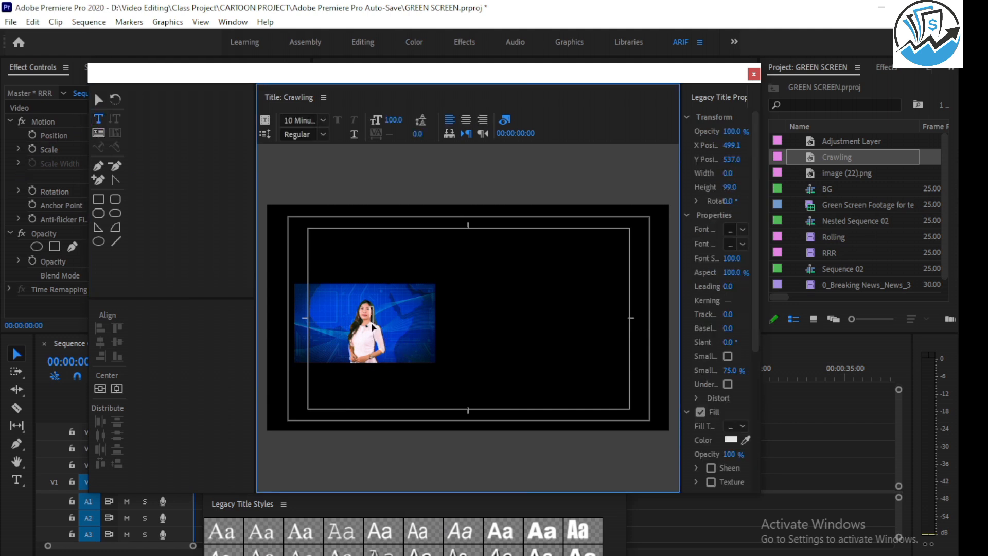
pyautogui.hotkey('ctrl', 'v')
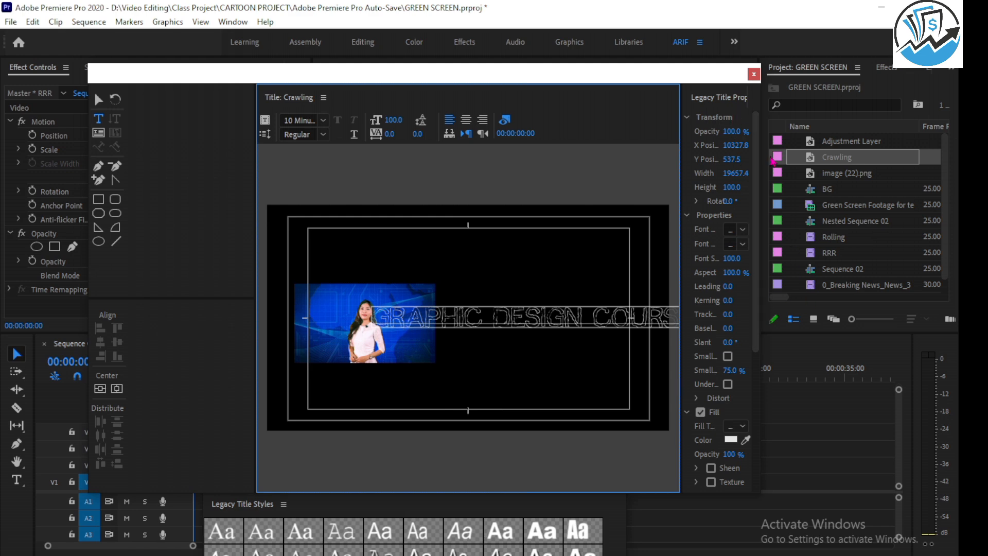
# Widen the title window and its properties area, and set the Crawling text's font to Roboto Regular.
pyautogui.moveTo(765, 162); pyautogui.dragTo(840, 159)
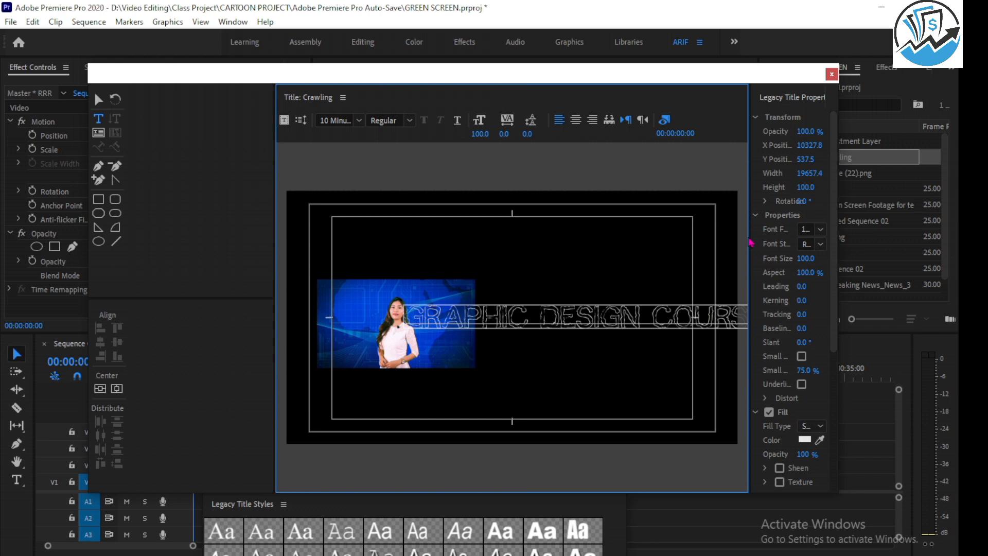
pyautogui.moveTo(751, 242); pyautogui.dragTo(698, 240)
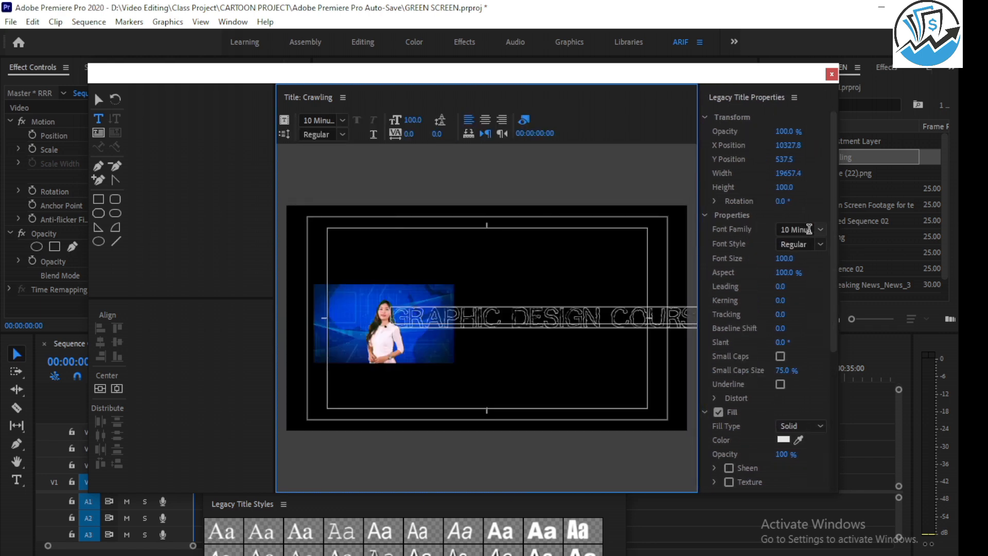
pyautogui.click(806, 229)
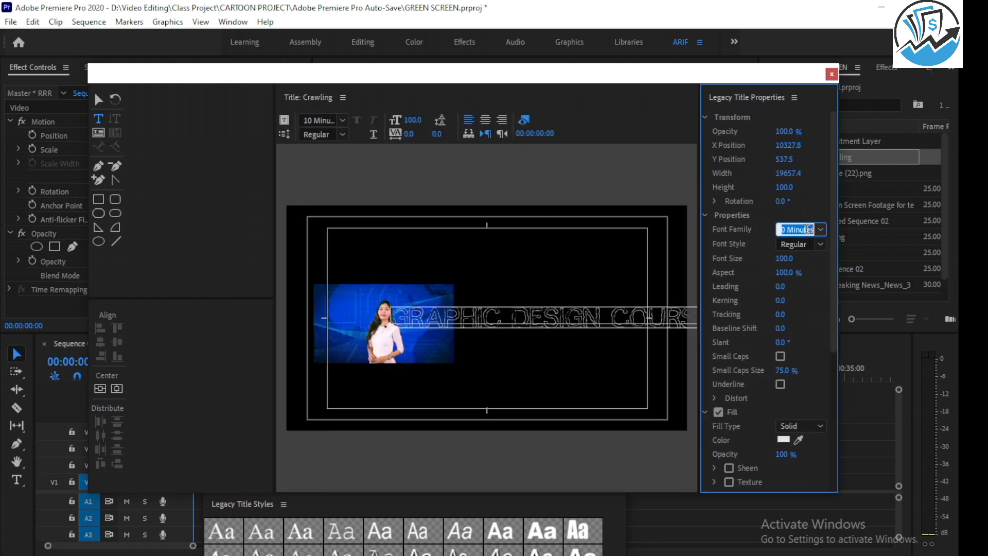
pyautogui.write('Roboto')
pyautogui.press('Return')
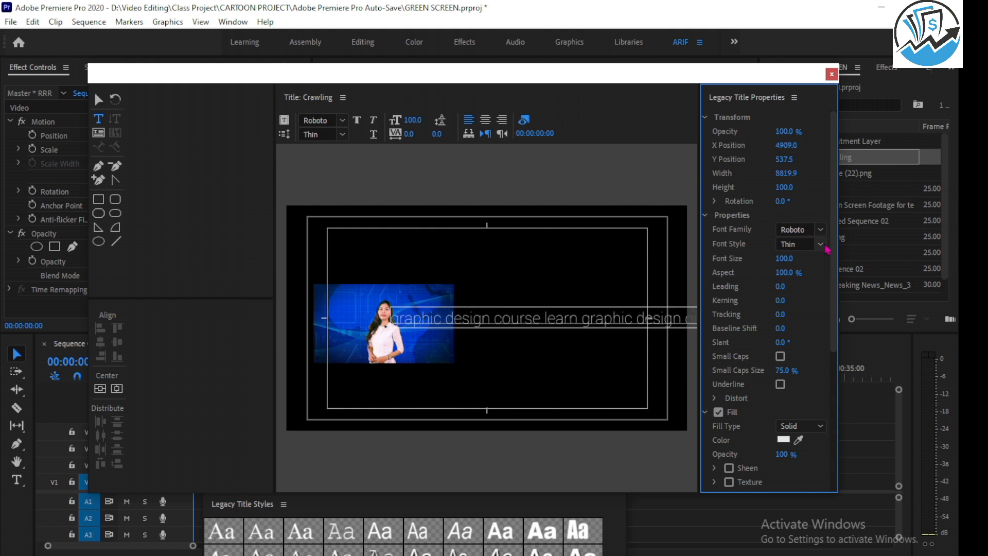
pyautogui.click(820, 245)
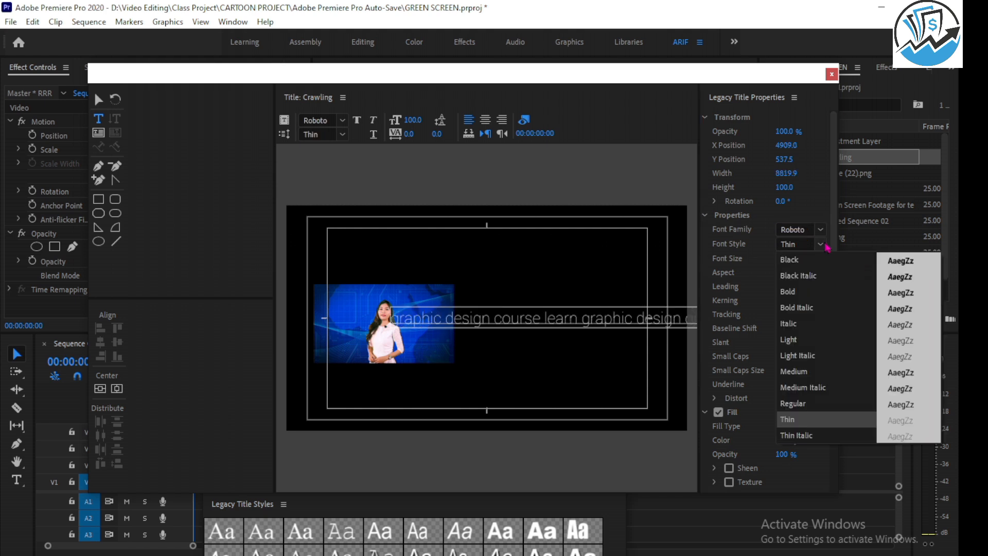
pyautogui.click(804, 404)
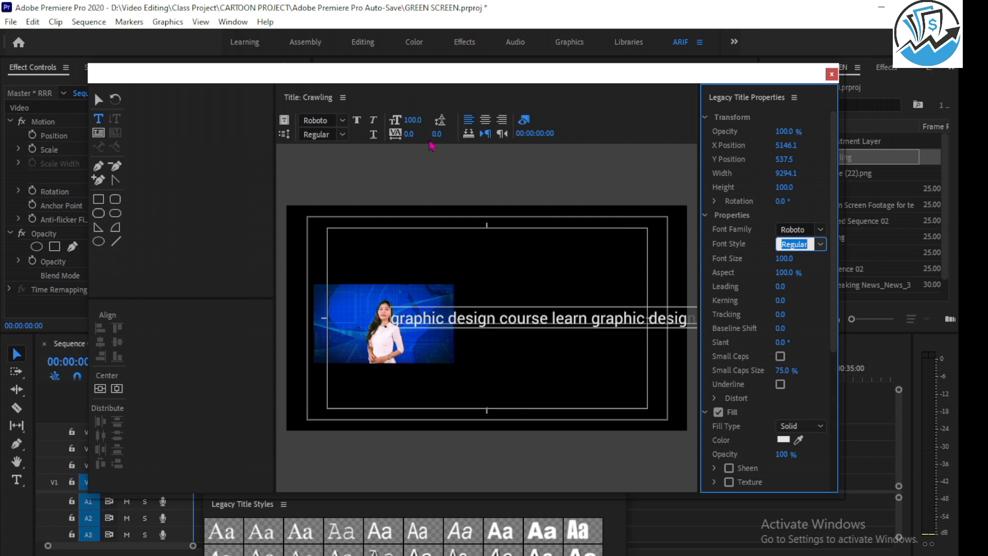
# Move the keyword line down below the presenter video to a Y position of about 923, and save the project.
pyautogui.click(99, 99)
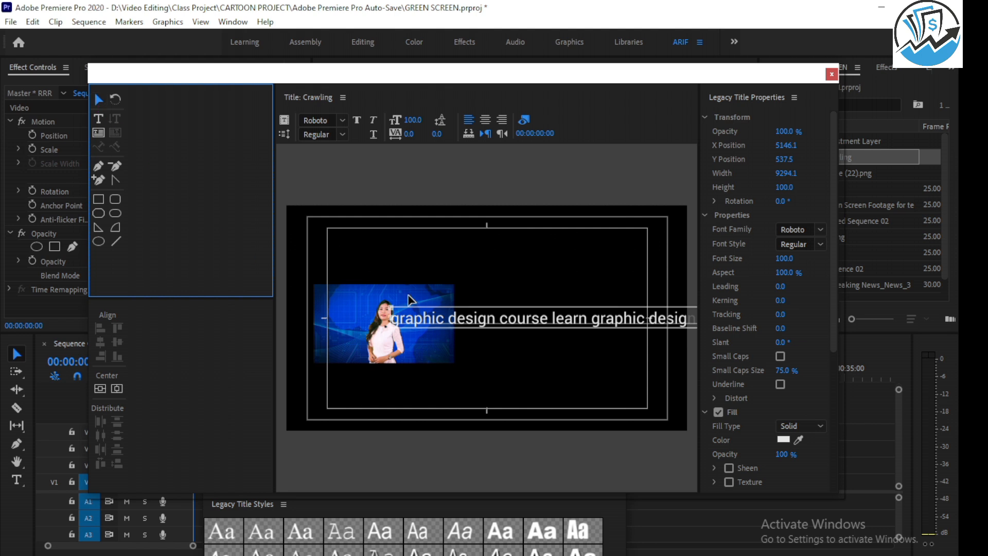
pyautogui.moveTo(479, 322); pyautogui.dragTo(461, 402)
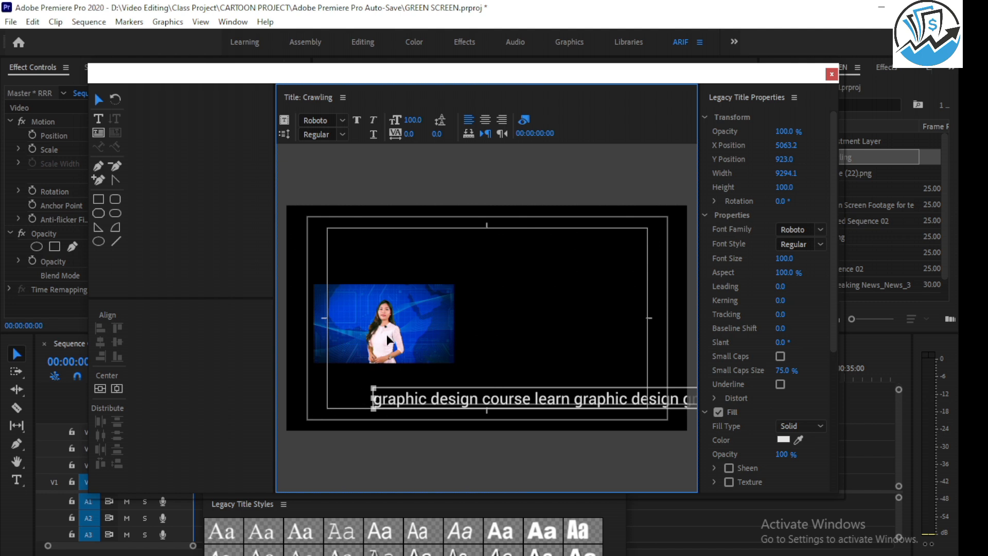
pyautogui.hotkey('ctrl', 's')
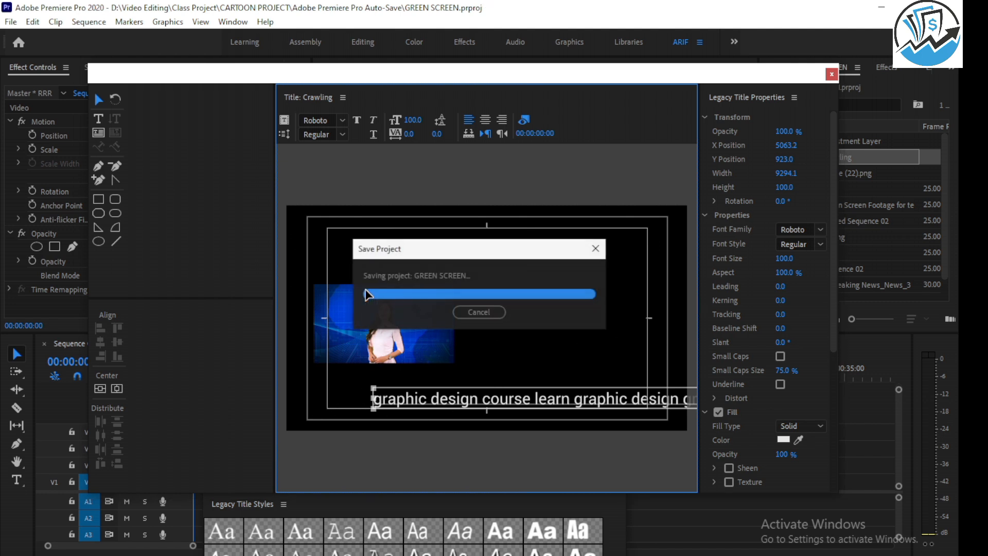
# Bring up the Roll/Crawl Options for the Crawling title and place the dialog clear of the keyword line.
pyautogui.click(285, 135)
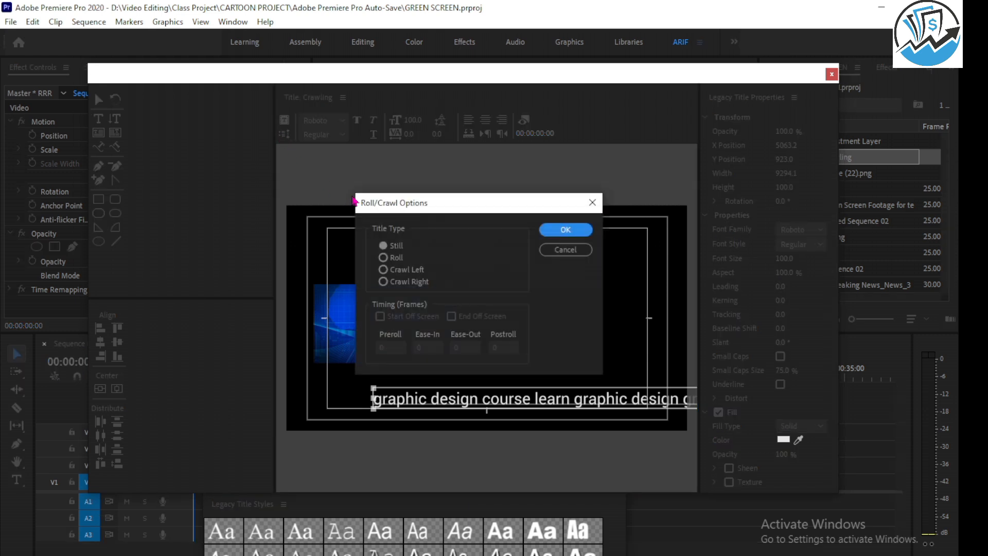
pyautogui.moveTo(447, 209); pyautogui.dragTo(452, 196)
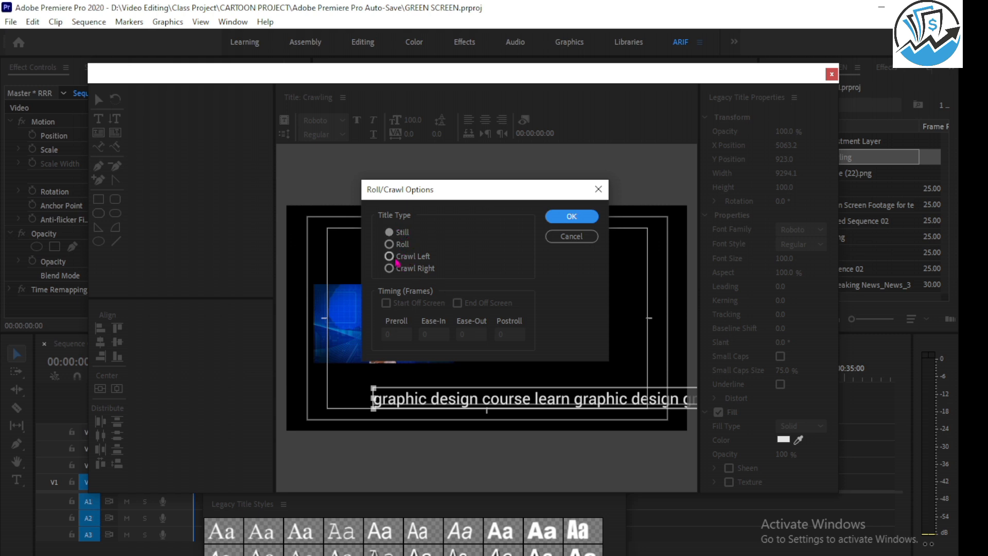
# Mark the Crawl Left and Crawl Right directions with red arrows on a screen capture, and discard the capture.
pyautogui.press('Print')
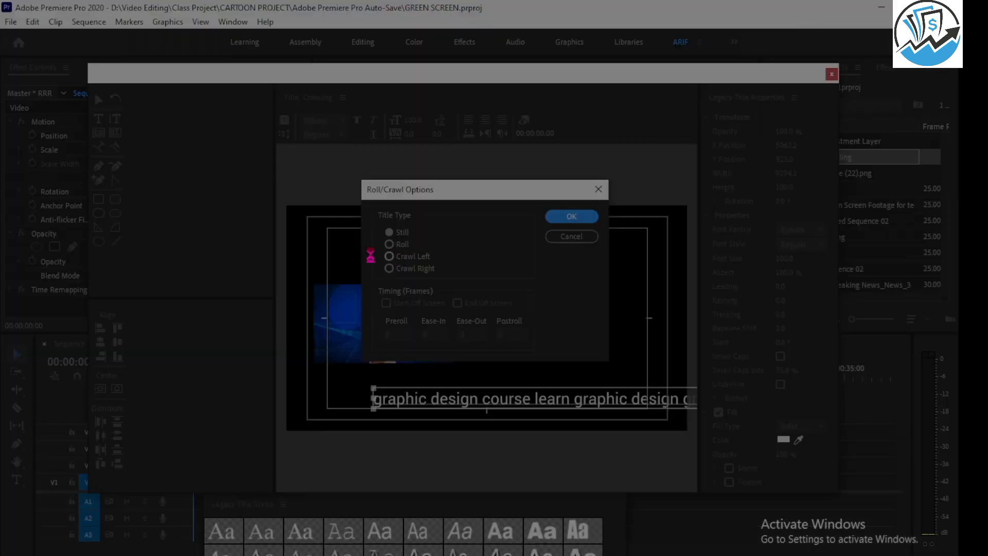
pyautogui.moveTo(121, 143); pyautogui.dragTo(955, 554)
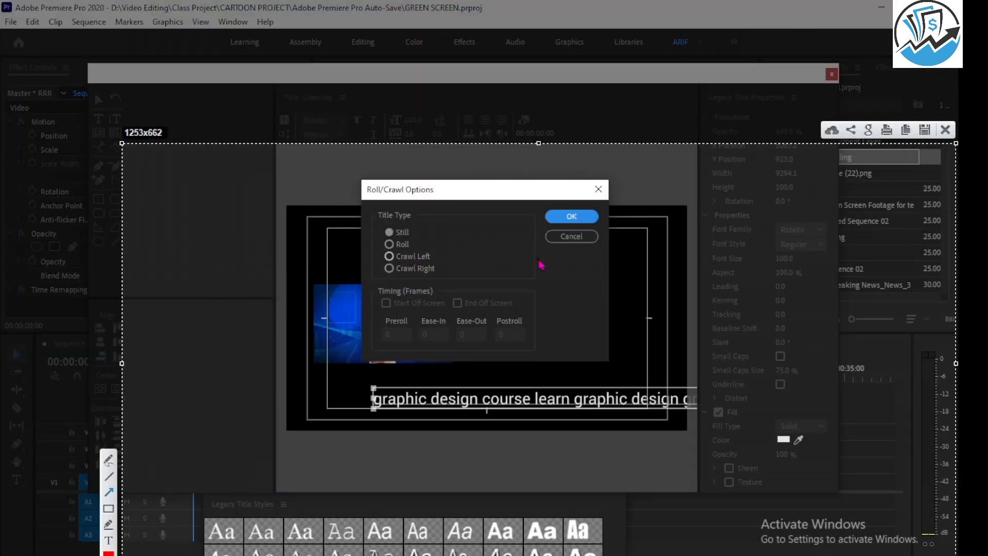
pyautogui.moveTo(537, 258)
pyautogui.mouseDown()
pyautogui.moveTo(395, 259)
pyautogui.moveTo(391, 269)
pyautogui.moveTo(563, 272)
pyautogui.mouseUp()
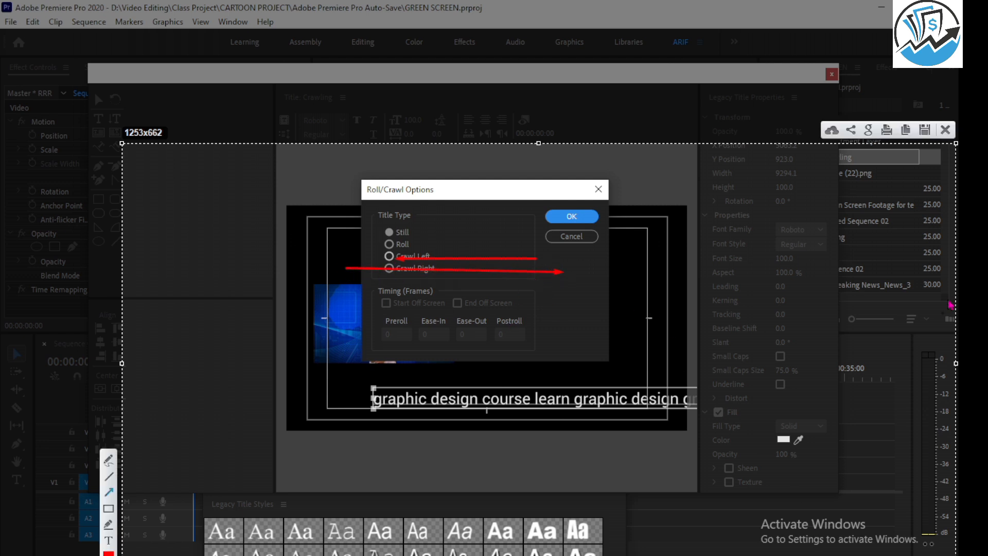
pyautogui.click(945, 129)
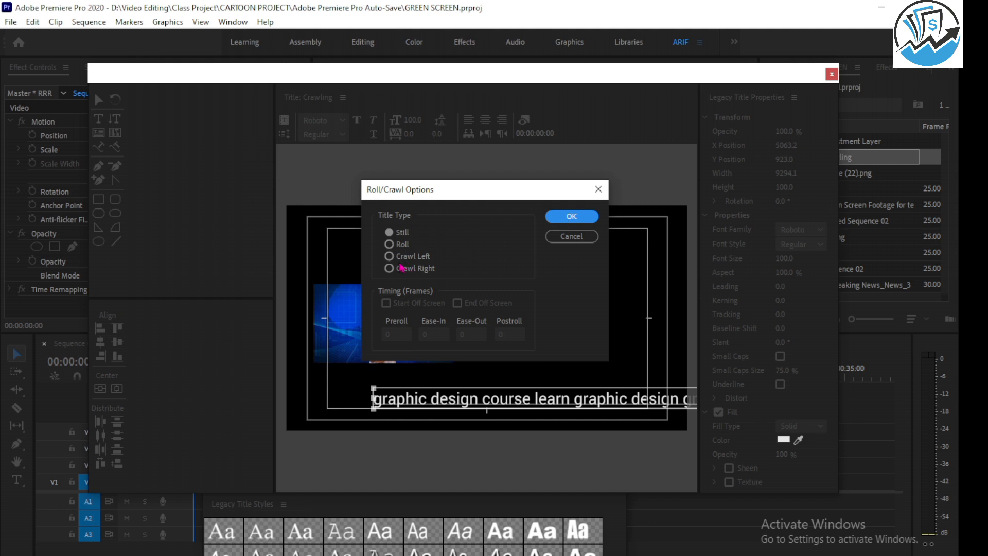
# Make the title a Crawl Left type with Start Off Screen and End Off Screen enabled.
pyautogui.click(393, 259)
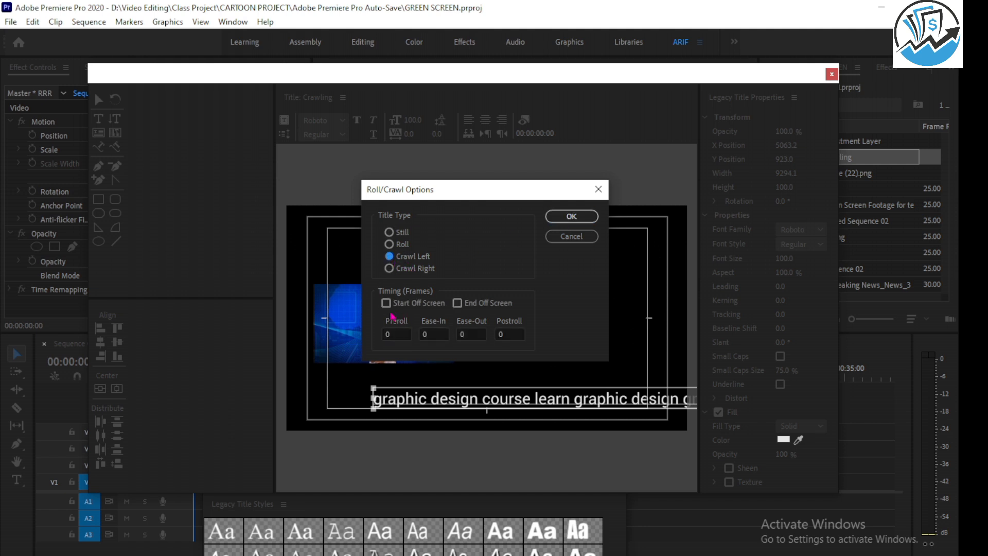
pyautogui.click(390, 304)
pyautogui.click(458, 306)
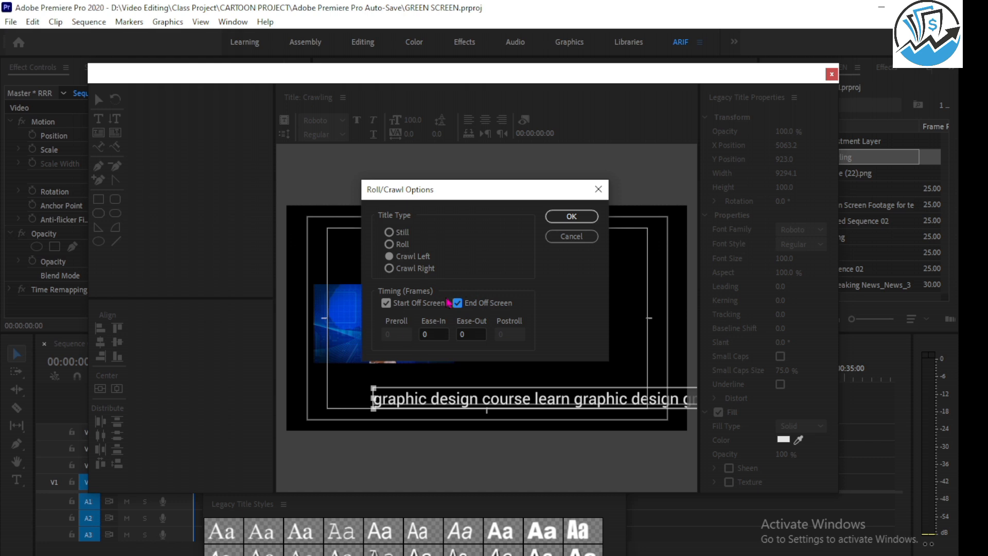
pyautogui.click(566, 222)
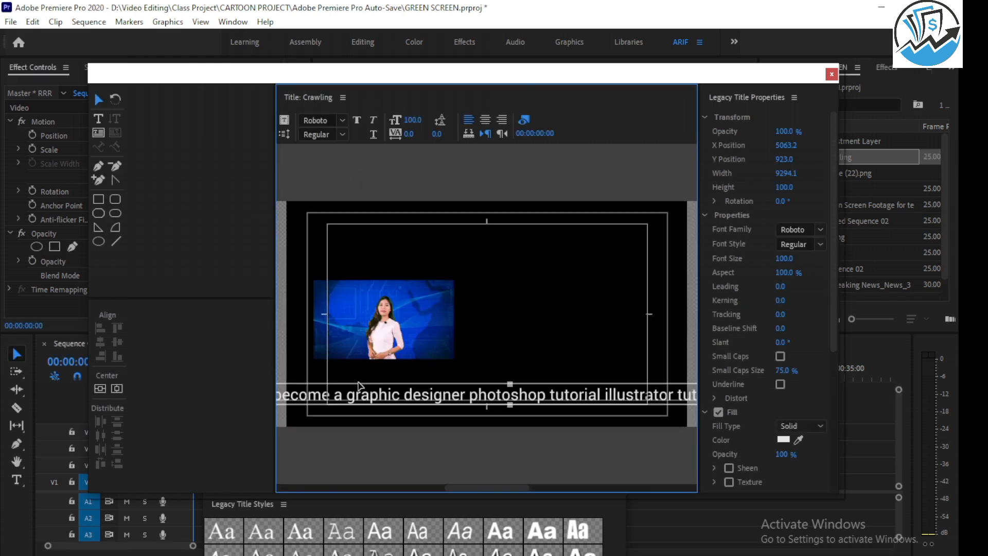
# Reposition the keyword line so it starts right of the presenter at about X 6460, Y 898, and save the project.
pyautogui.moveTo(348, 395); pyautogui.dragTo(547, 395)
pyautogui.moveTo(374, 396); pyautogui.dragTo(472, 405)
pyautogui.moveTo(477, 489); pyautogui.dragTo(344, 495)
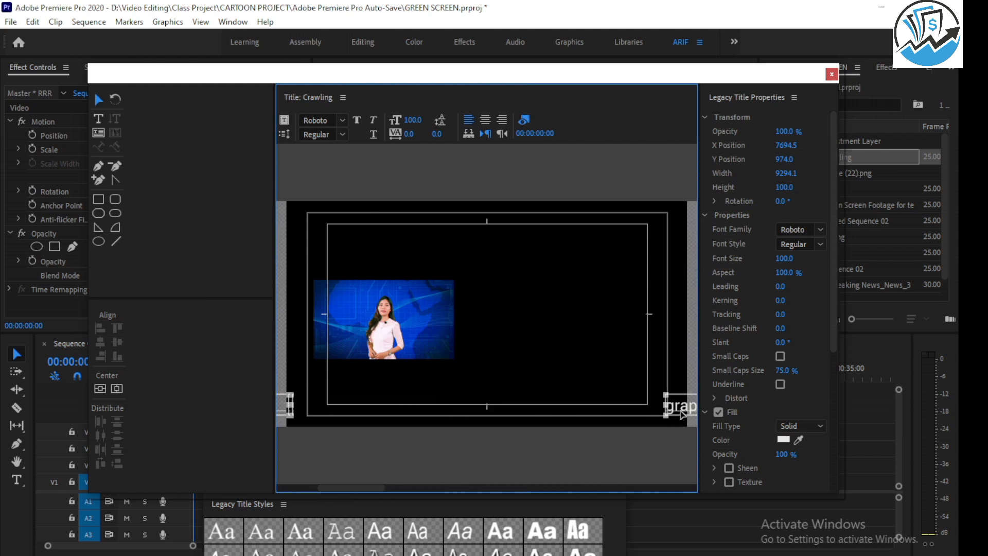
pyautogui.moveTo(682, 414); pyautogui.dragTo(627, 400)
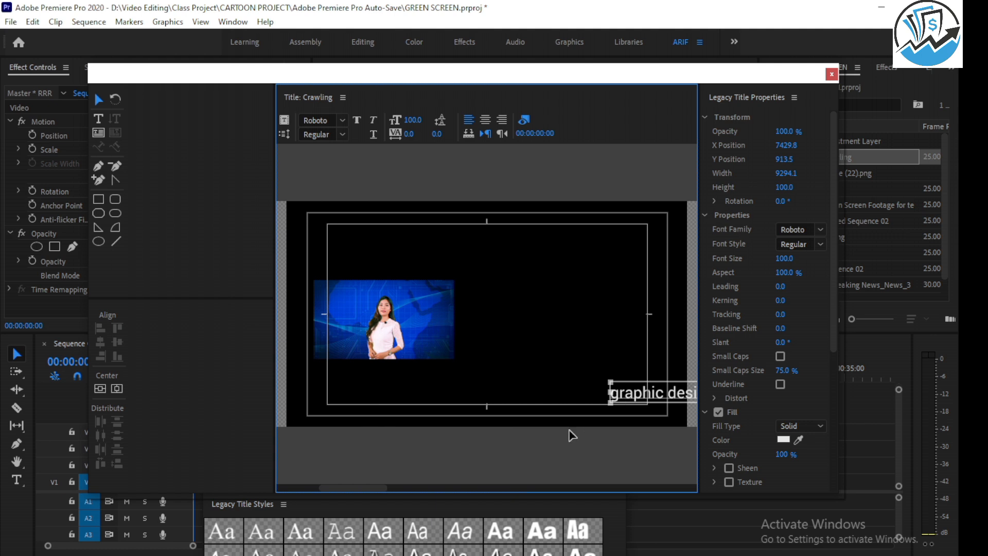
pyautogui.moveTo(350, 491); pyautogui.dragTo(344, 491)
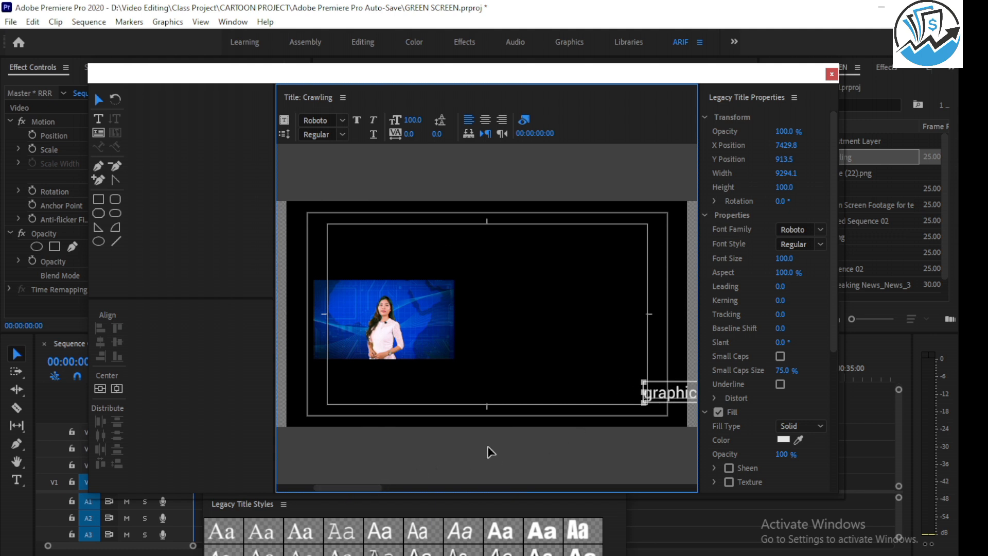
pyautogui.moveTo(692, 399); pyautogui.dragTo(642, 396)
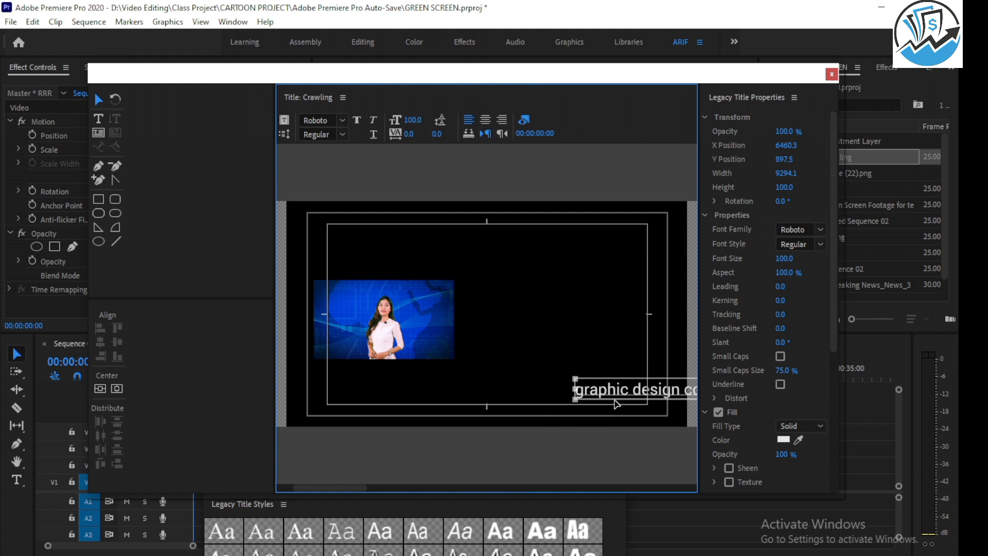
pyautogui.hotkey('ctrl', 's')
# Close the title window, place the Crawling title on V3 over the full length of the RRR clip, and preview it.
pyautogui.click(831, 75)
pyautogui.click(620, 481)
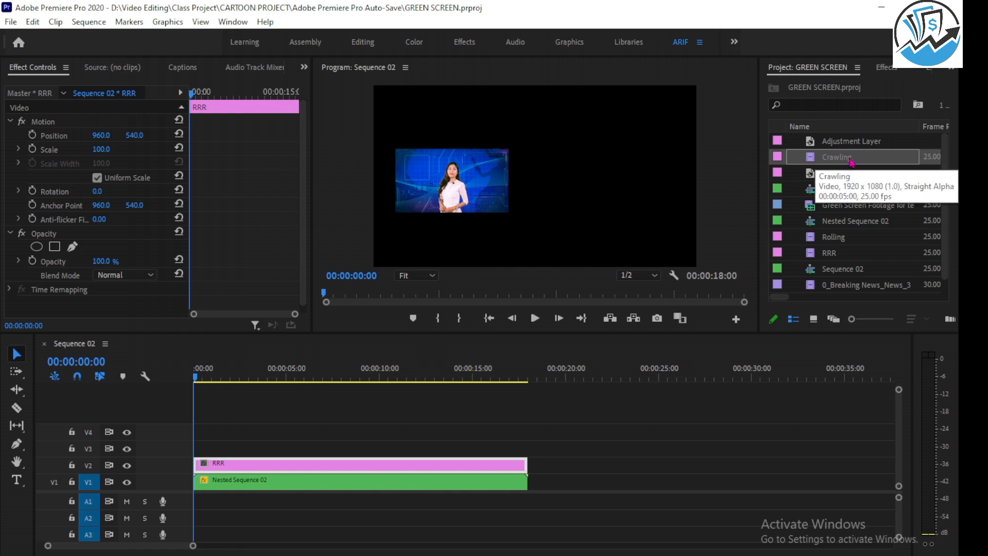
pyautogui.moveTo(851, 162); pyautogui.dragTo(527, 448)
pyautogui.click(535, 319)
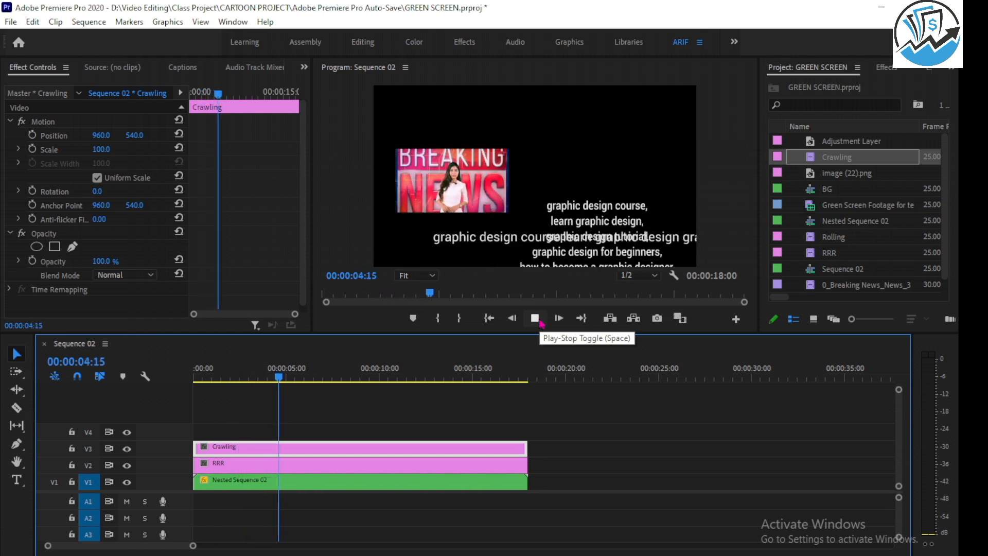
pyautogui.click(538, 320)
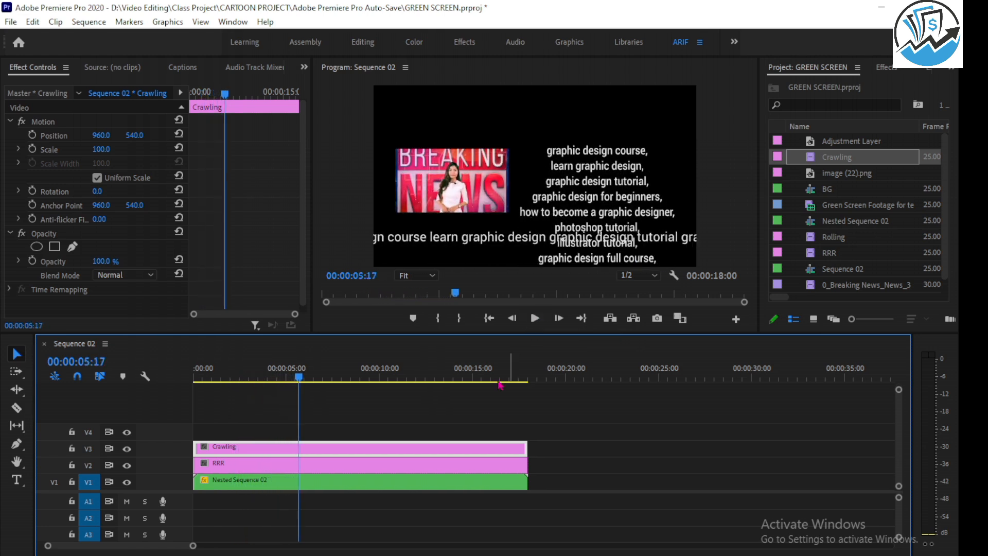
# Extend the Crawling clip on V3 to about 32 seconds and play back the crawl.
pyautogui.moveTo(525, 447); pyautogui.dragTo(792, 448)
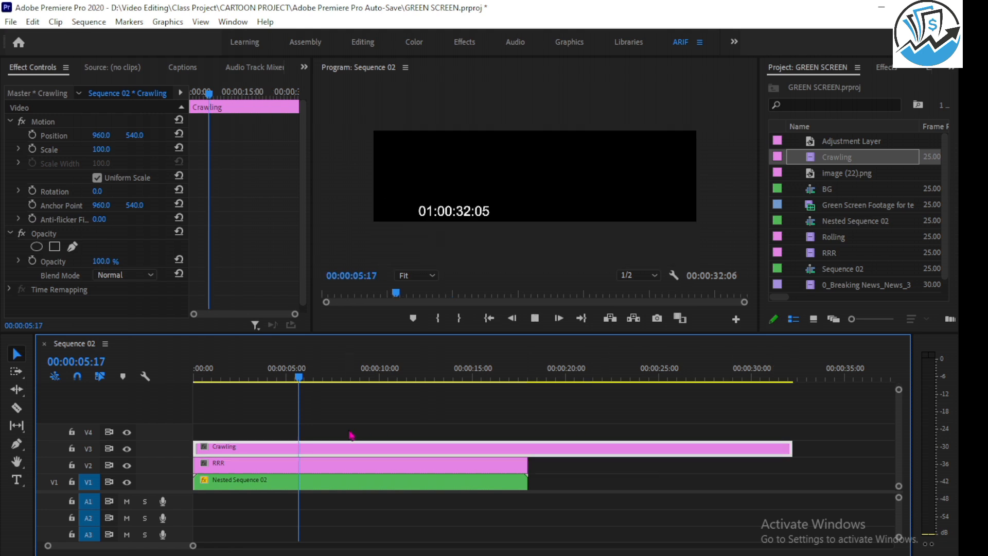
pyautogui.press('space')
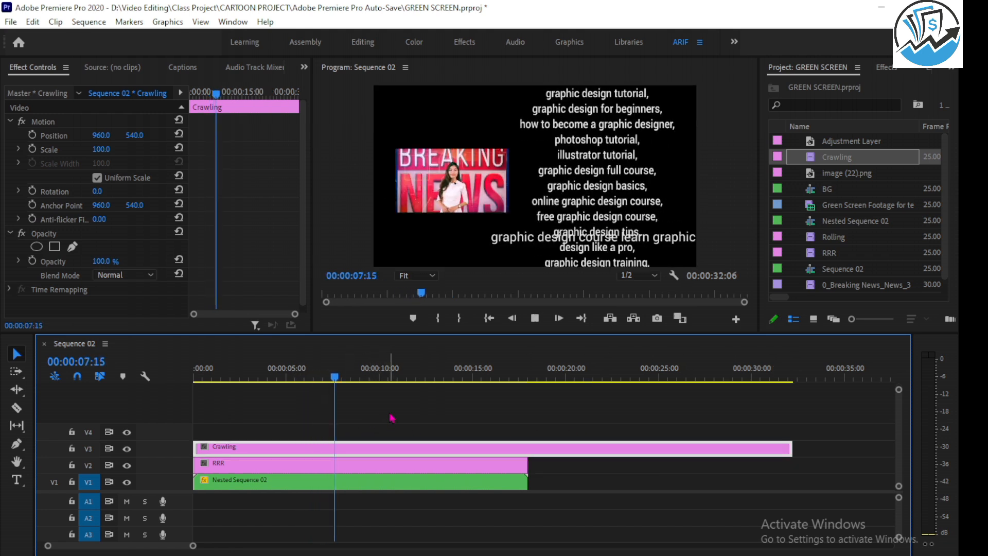
pyautogui.press('space')
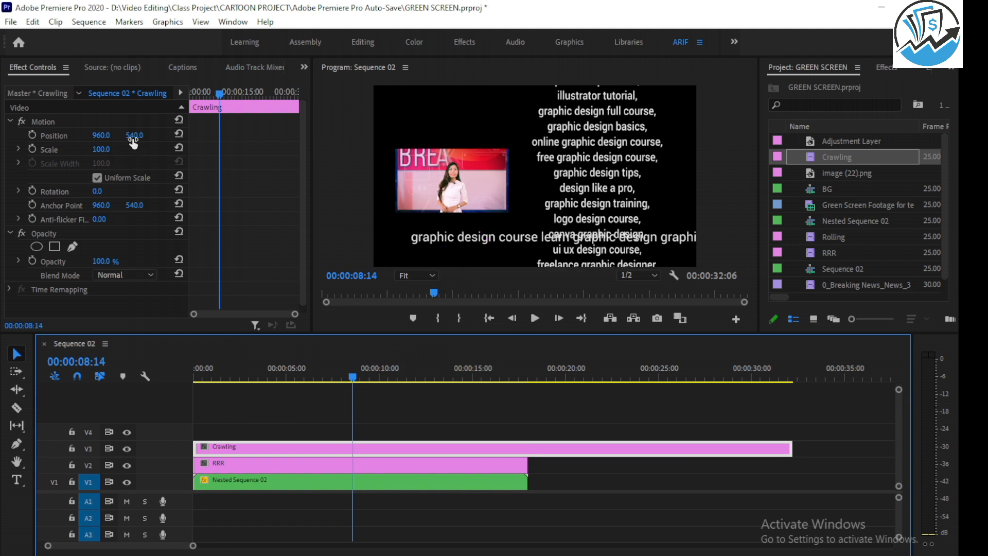
# Lower the Crawling clip to a vertical position of 645 and return the playhead to the sequence start.
pyautogui.moveTo(133, 142); pyautogui.dragTo(186, 142)
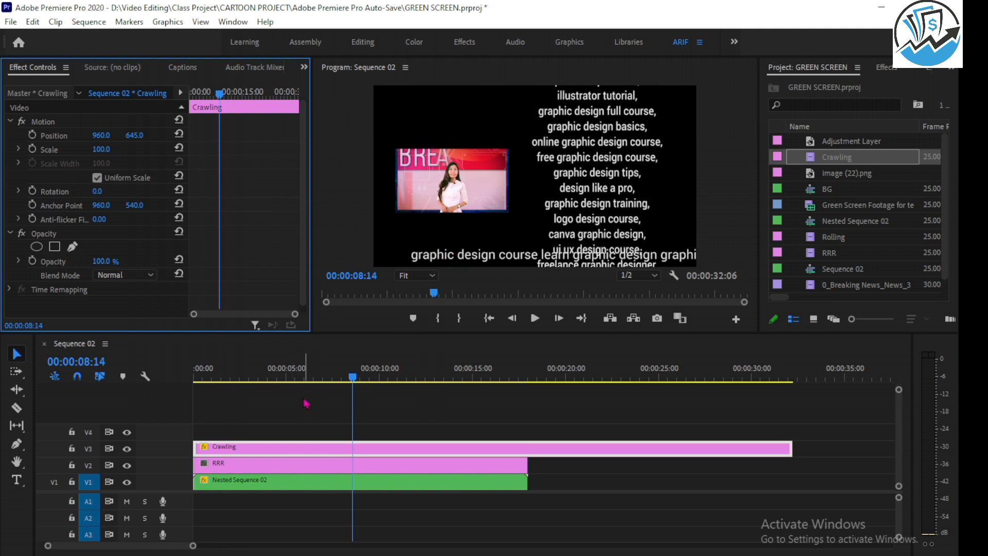
pyautogui.moveTo(317, 372); pyautogui.dragTo(136, 371)
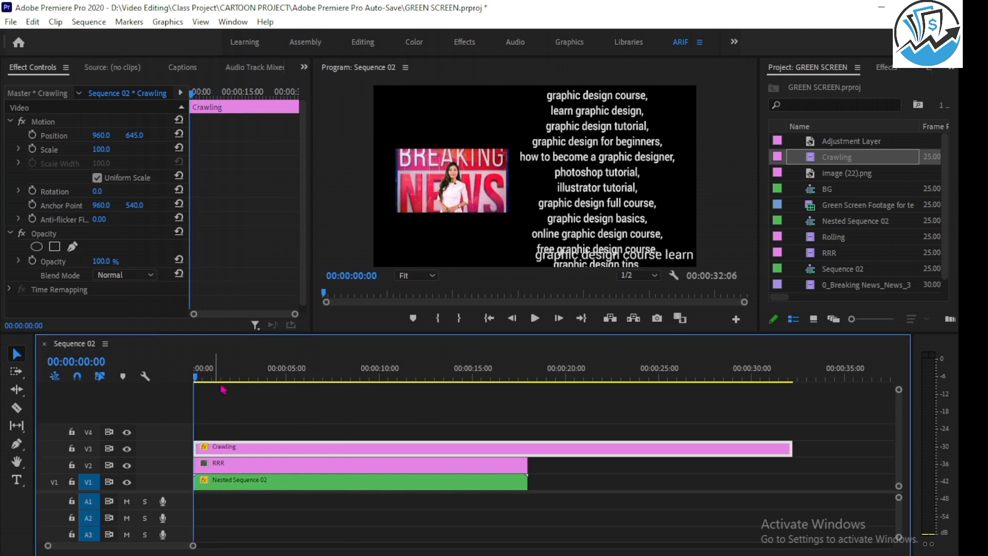
# Draw a rectangle with the Rectangle Tool across the full bottom edge of the frame, behind where the keywords crawl.
pyautogui.click(16, 451)
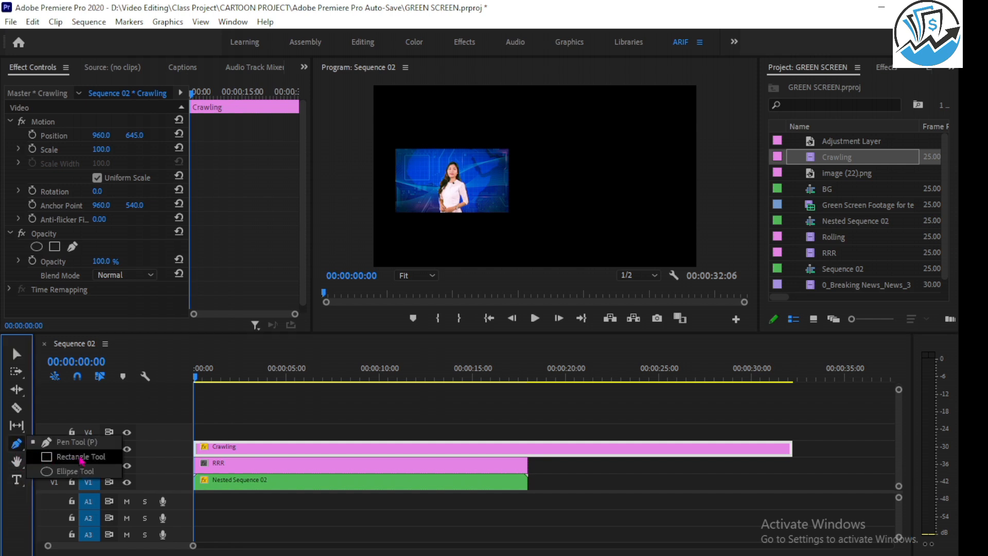
pyautogui.click(76, 457)
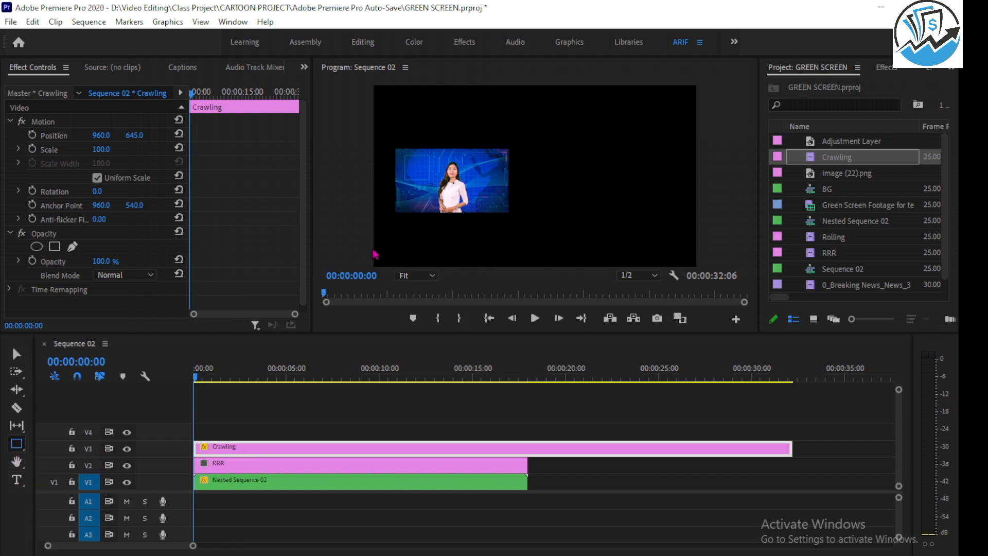
pyautogui.moveTo(376, 244)
pyautogui.mouseDown()
pyautogui.moveTo(483, 269)
pyautogui.moveTo(726, 271)
pyautogui.moveTo(734, 289)
pyautogui.mouseUp()
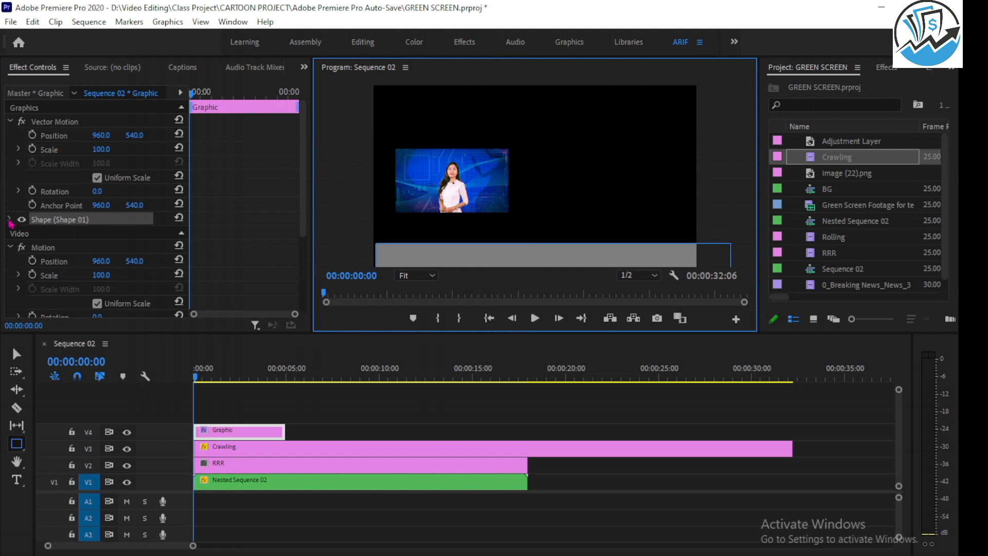
# Set the rectangle shape's fill color to black (000000).
pyautogui.click(10, 220)
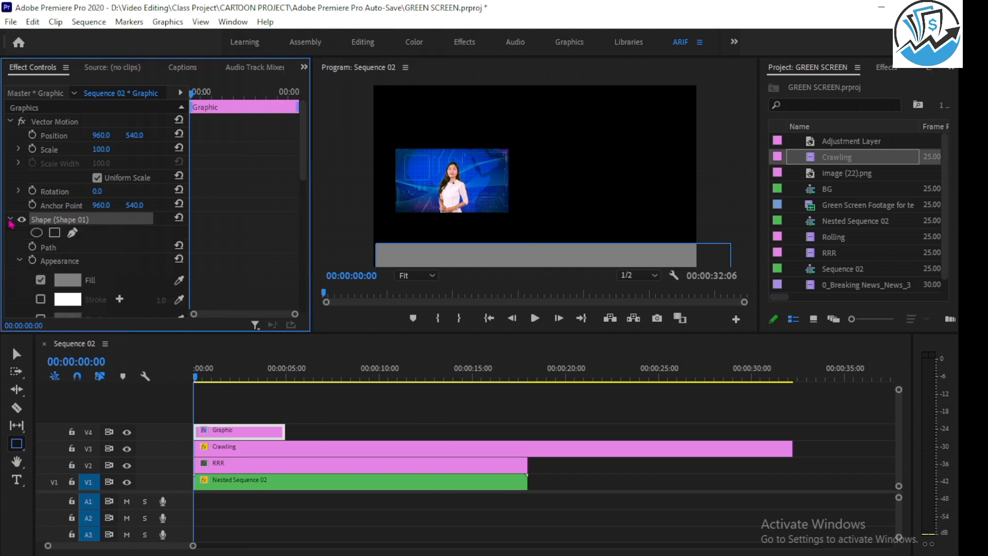
pyautogui.click(67, 279)
pyautogui.click(476, 261)
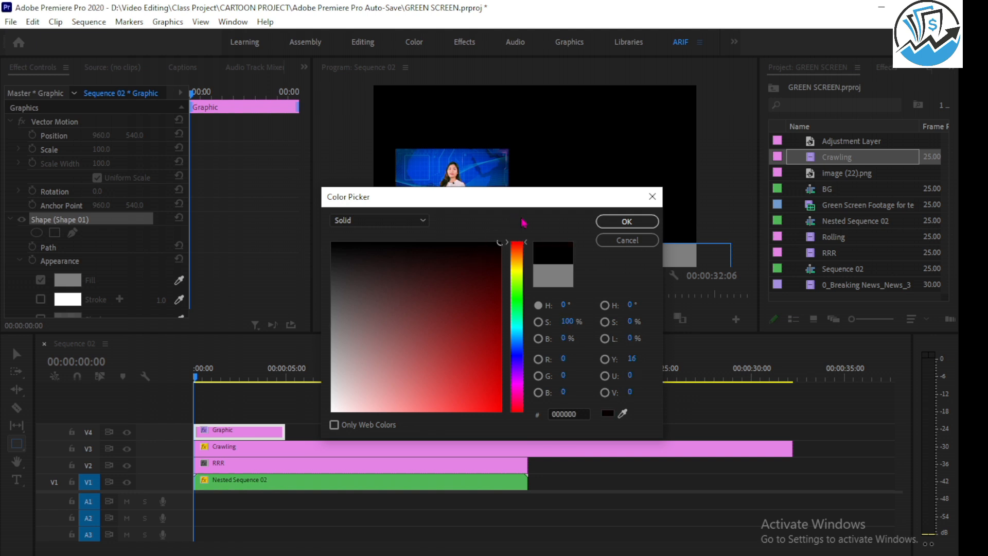
pyautogui.click(626, 221)
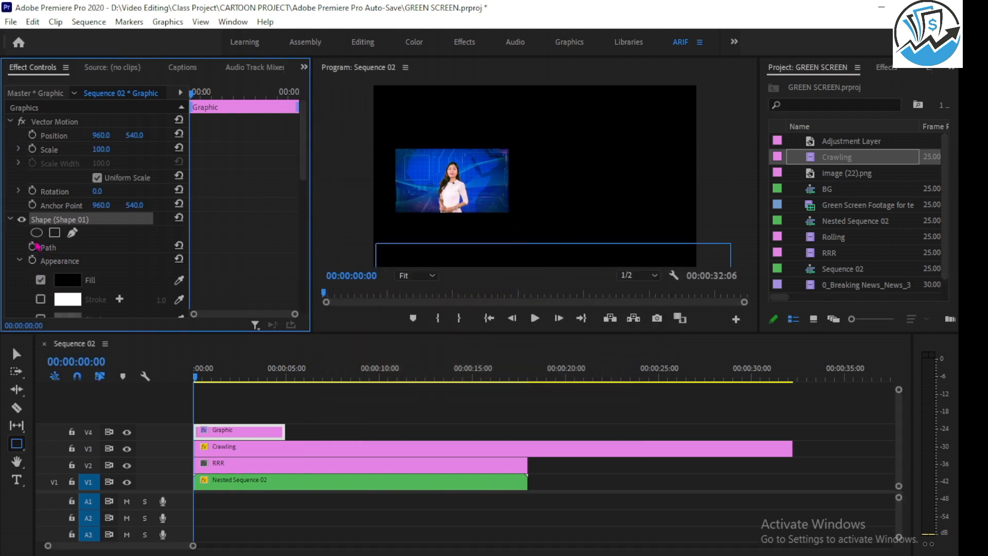
# Change the rectangle's fill from the color picker to a dark navy blue, with a hue of about 245°.
pyautogui.click(68, 280)
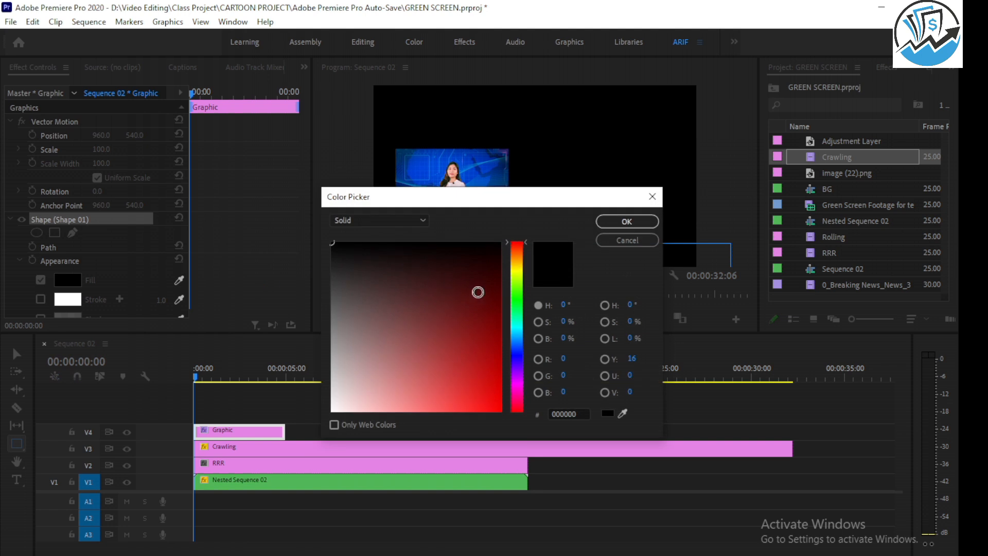
pyautogui.moveTo(518, 339); pyautogui.dragTo(518, 357)
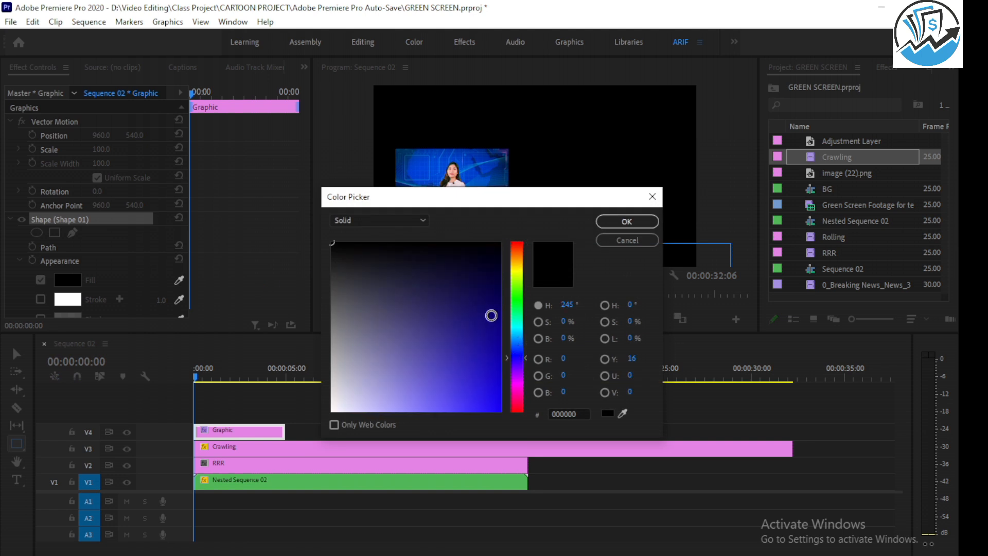
pyautogui.moveTo(496, 292); pyautogui.dragTo(499, 284)
pyautogui.click(626, 221)
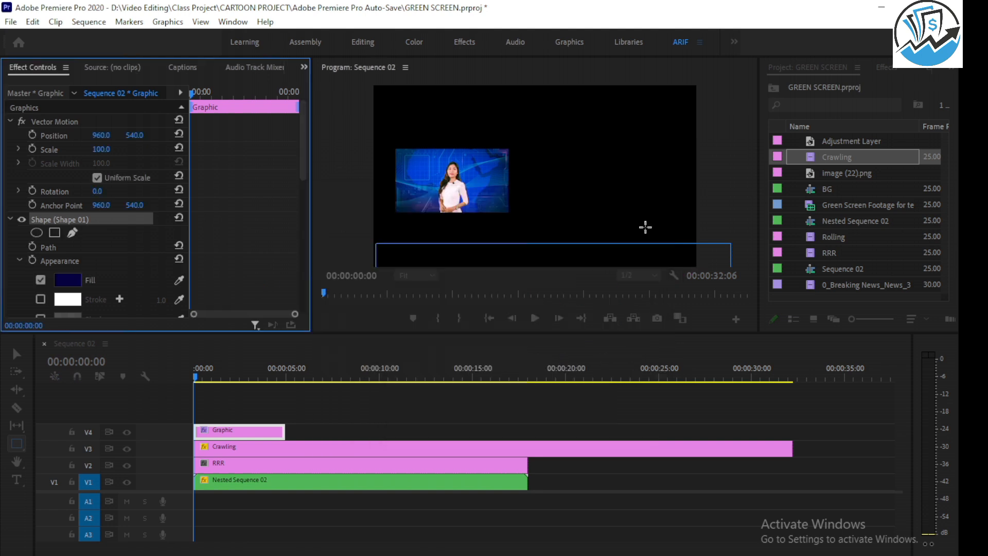
pyautogui.click(15, 359)
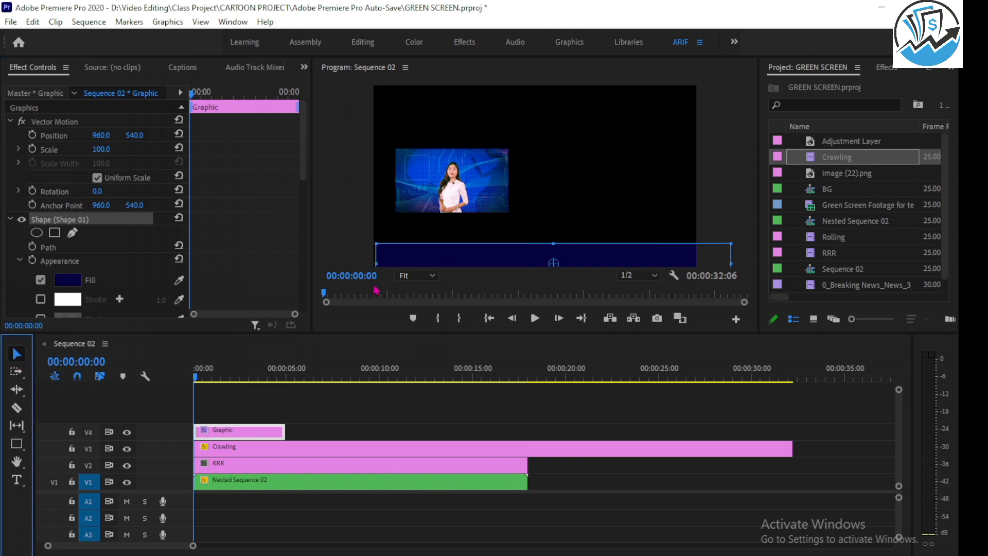
# Move the Crawling clip from V3 up to V5 so it sits above the Graphic clip.
pyautogui.click(234, 435)
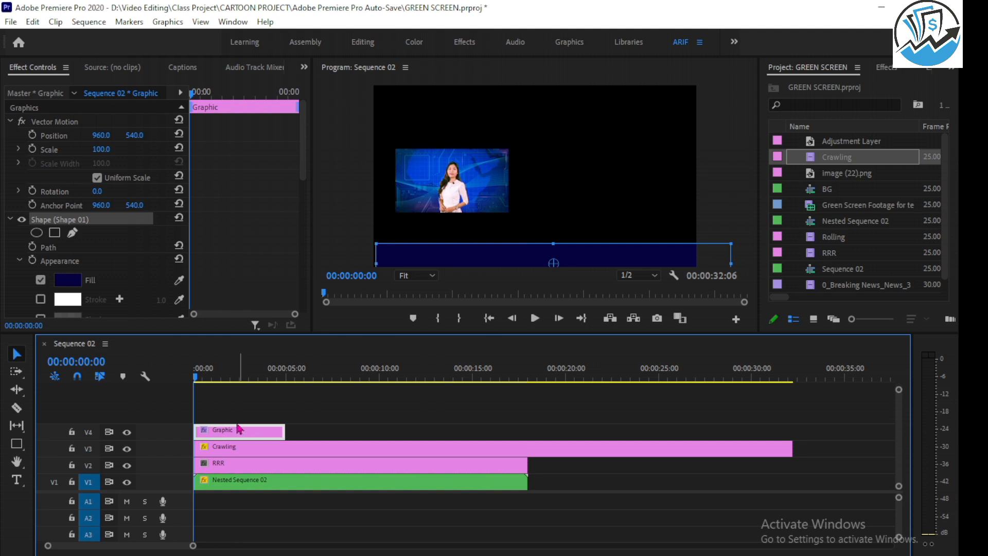
pyautogui.click(227, 449)
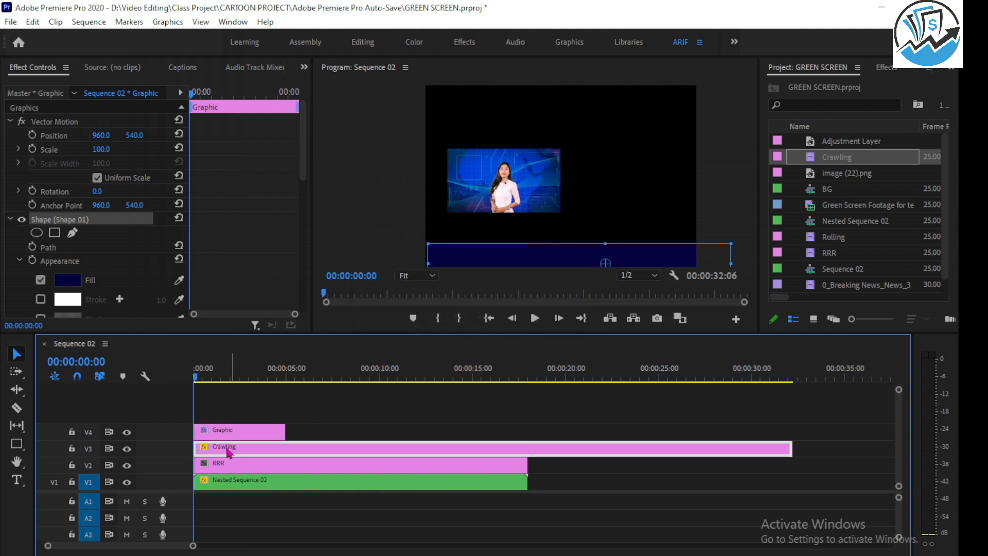
pyautogui.moveTo(228, 451); pyautogui.dragTo(221, 418)
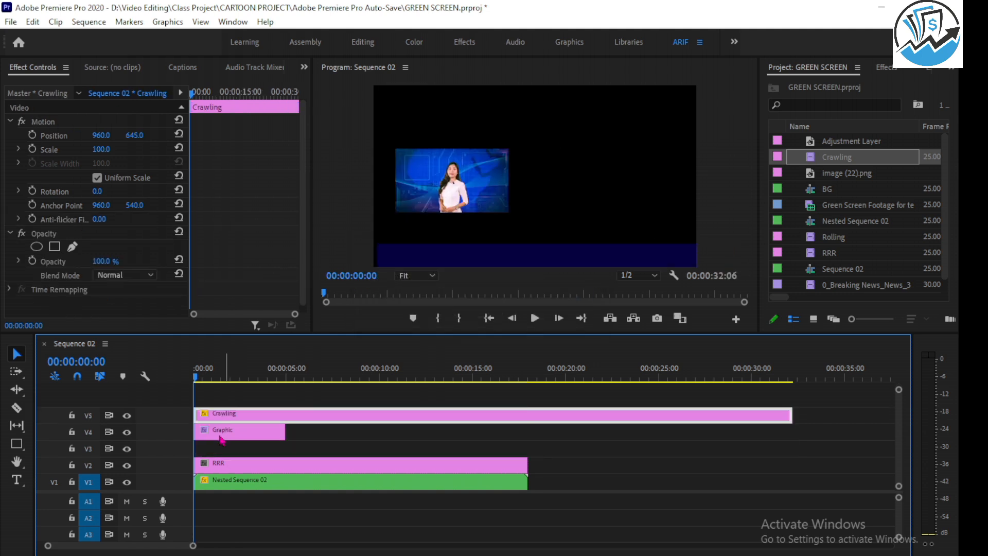
# Extend the Graphic clip on V4 to match the end of the Crawling clip and return the playhead to the sequence start.
pyautogui.click(221, 438)
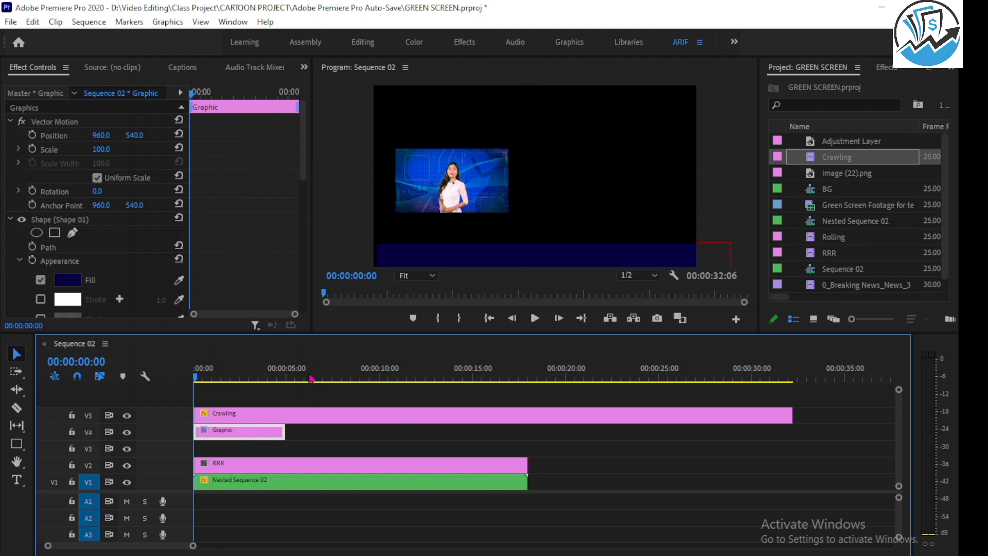
pyautogui.moveTo(197, 377); pyautogui.dragTo(401, 379)
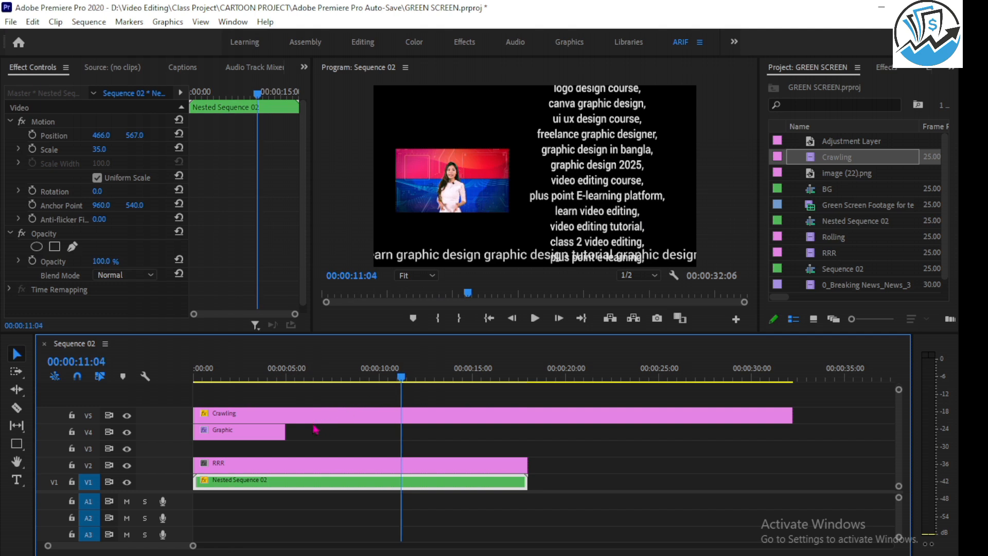
pyautogui.moveTo(284, 431); pyautogui.dragTo(792, 429)
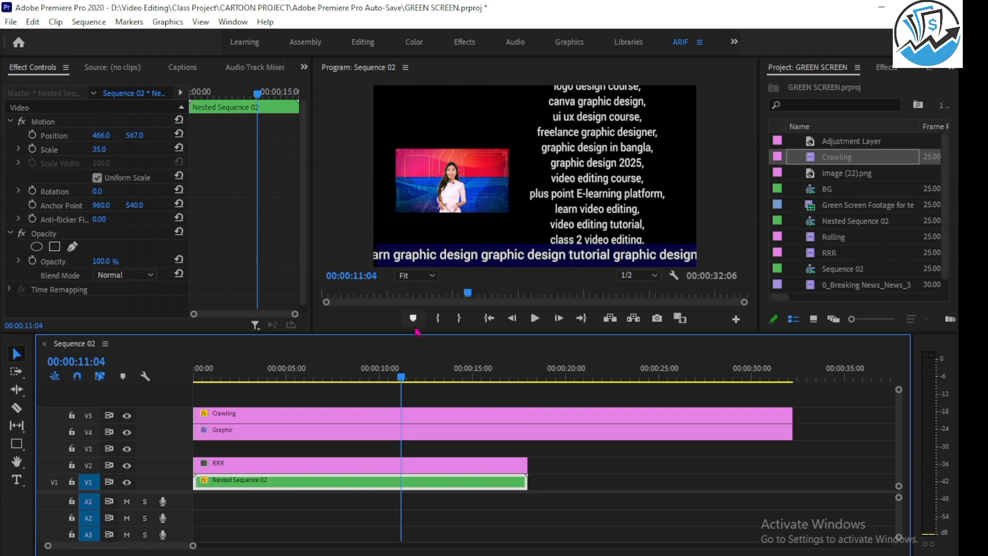
pyautogui.moveTo(404, 378); pyautogui.dragTo(156, 362)
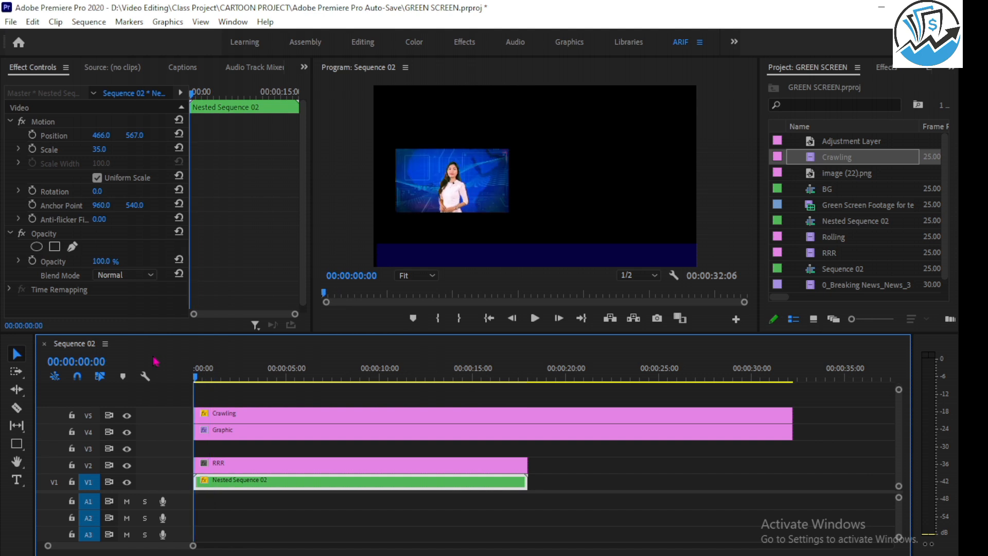
# Duplicate the Graphic clip onto V6 and narrow the copy's rectangle to a short block at the frame's lower right.
pyautogui.click(241, 435)
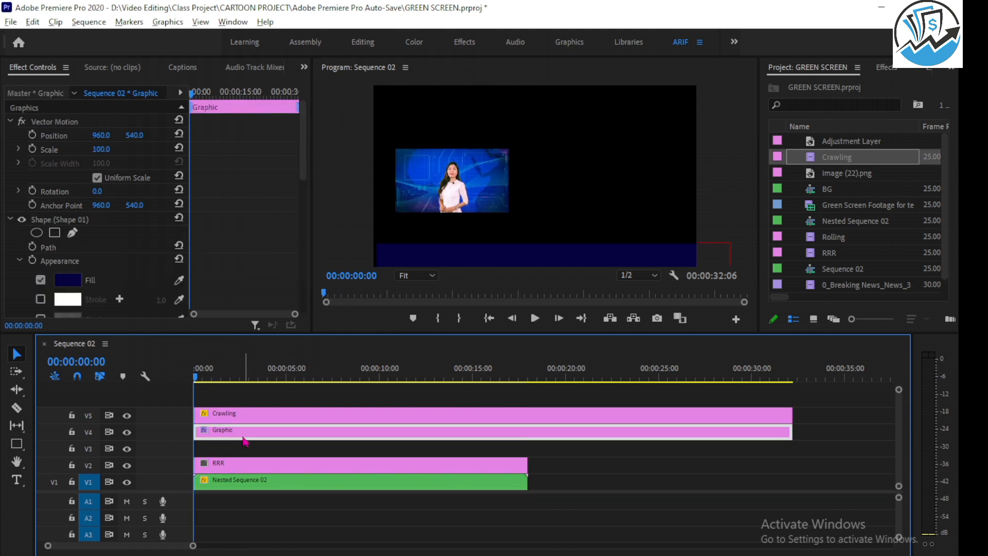
pyautogui.moveTo(240, 437); pyautogui.dragTo(252, 416)
pyautogui.click(262, 407)
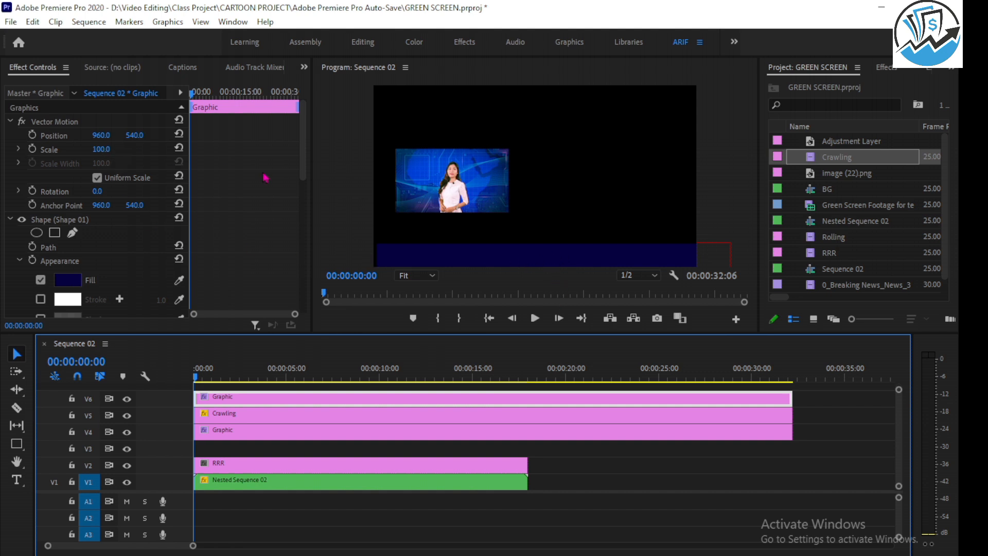
pyautogui.click(444, 258)
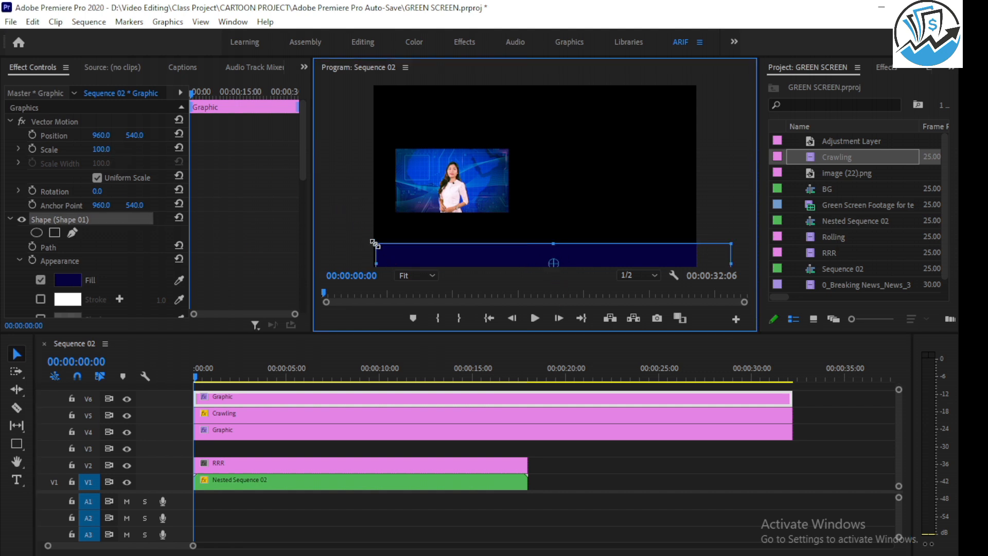
pyautogui.moveTo(378, 264); pyautogui.dragTo(628, 262)
# Set the short block's fill to red (E11515) and move it to the lower-left corner of the frame.
pyautogui.click(67, 280)
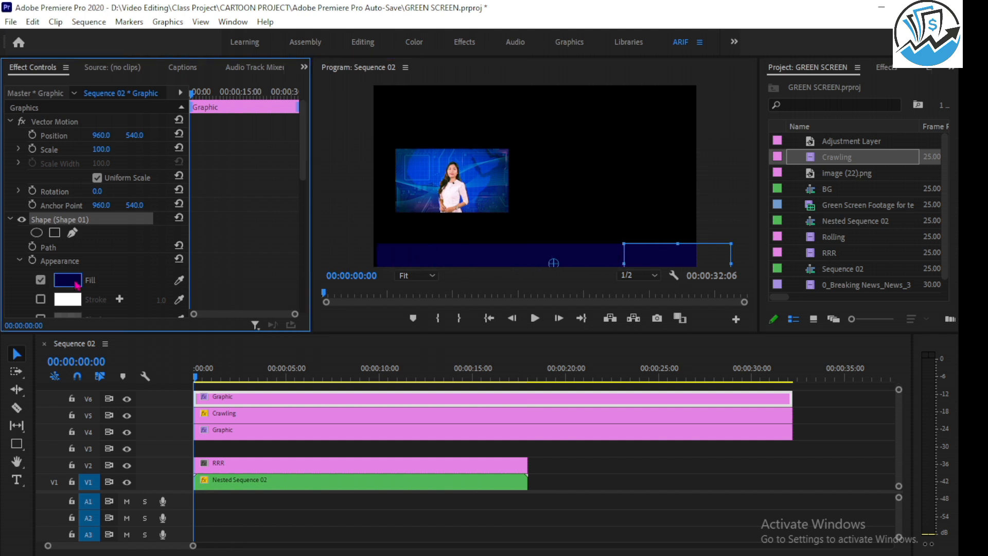
pyautogui.moveTo(523, 381); pyautogui.dragTo(517, 250)
pyautogui.click(490, 287)
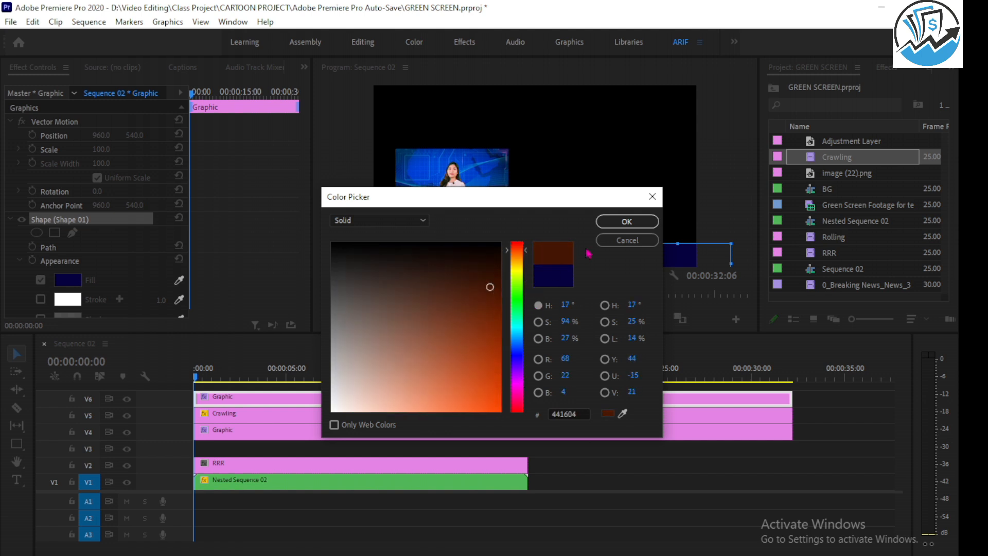
pyautogui.click(495, 393)
pyautogui.click(521, 242)
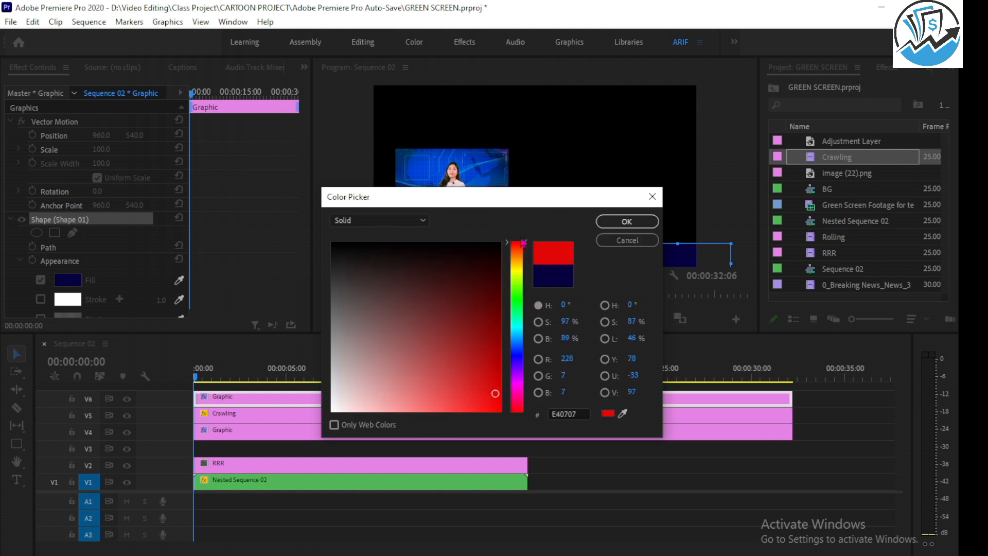
pyautogui.click(484, 391)
pyautogui.click(627, 221)
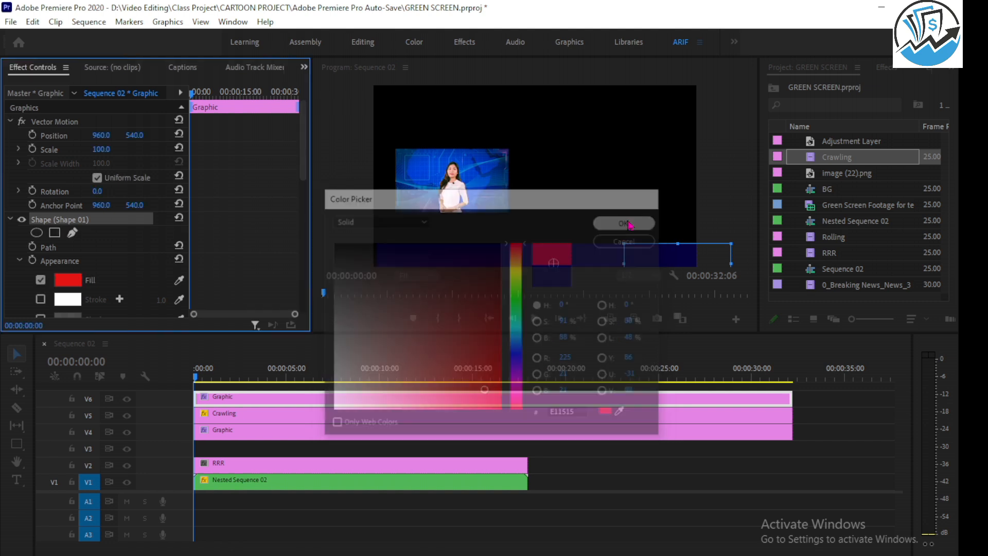
pyautogui.moveTo(639, 252); pyautogui.dragTo(399, 261)
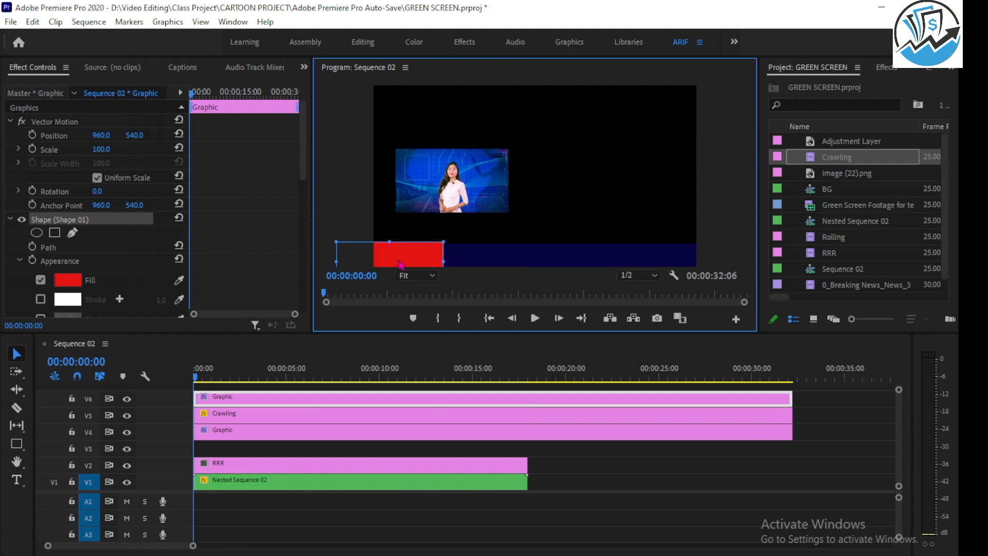
pyautogui.click(517, 202)
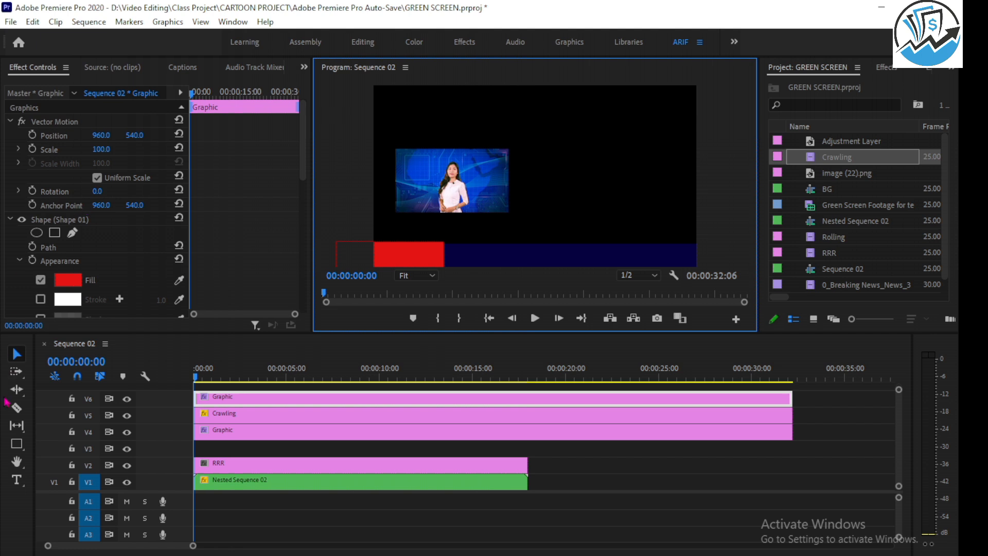
# Add the text "Channel Name" to the red block's graphic and scale it down to fit on the block.
pyautogui.click(17, 480)
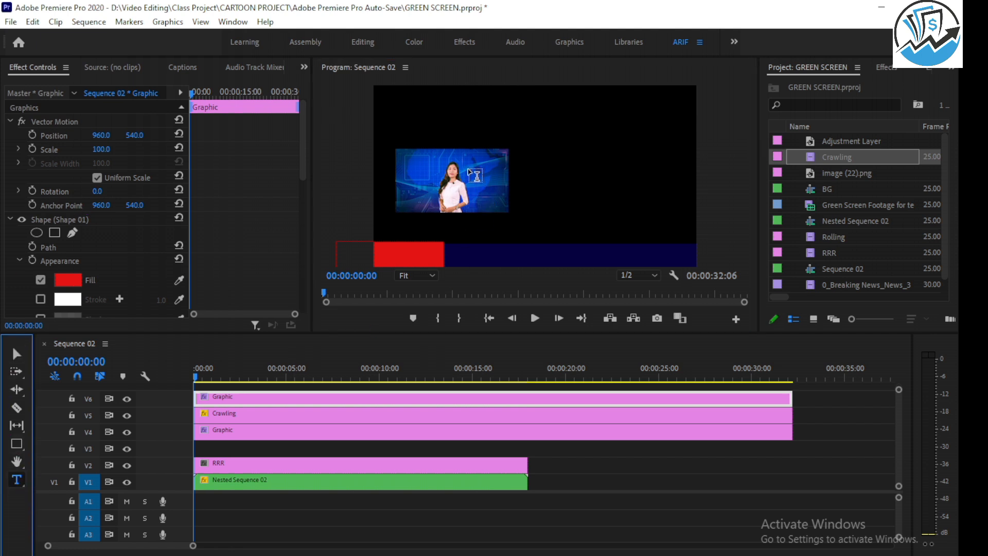
pyautogui.click(469, 161)
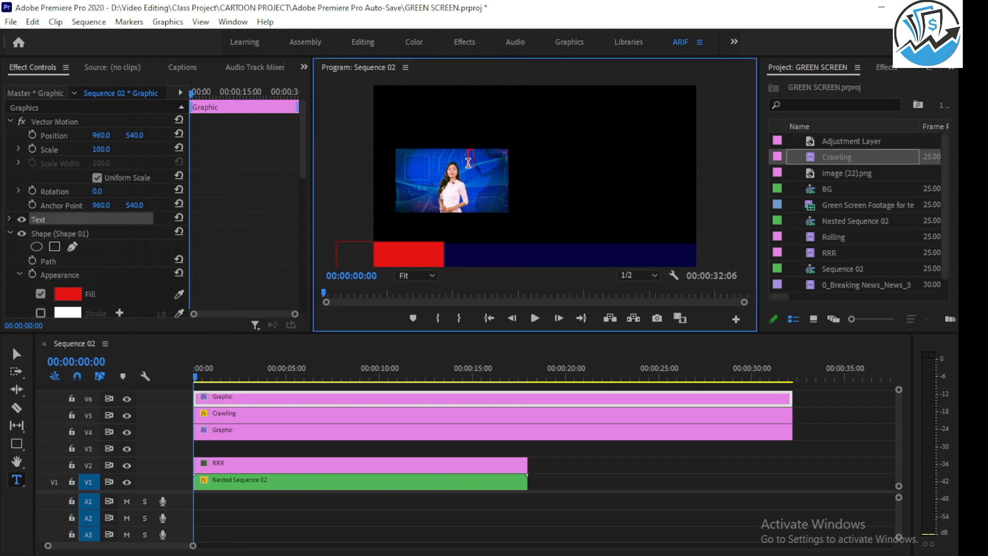
pyautogui.write('Channel Name')
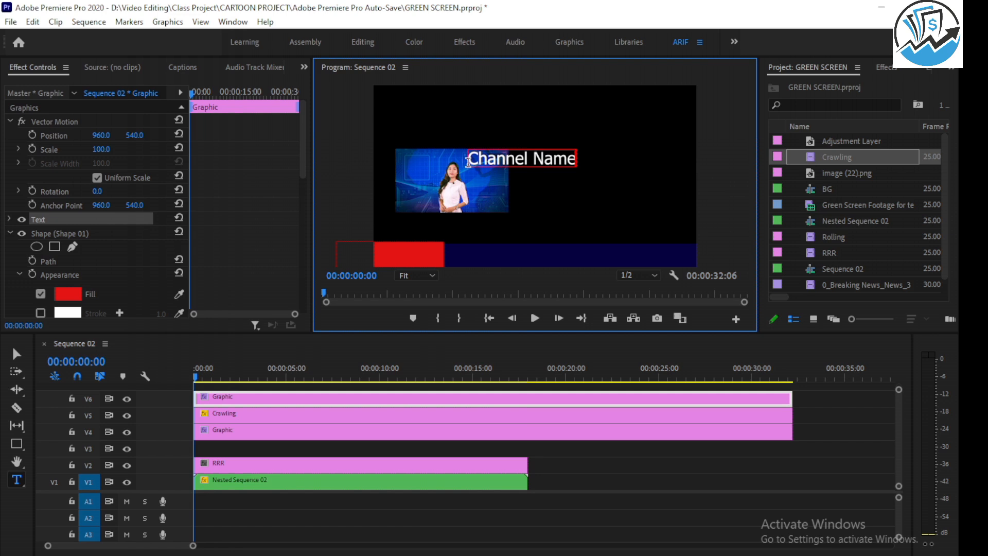
pyautogui.click(17, 354)
pyautogui.moveTo(550, 167); pyautogui.dragTo(430, 265)
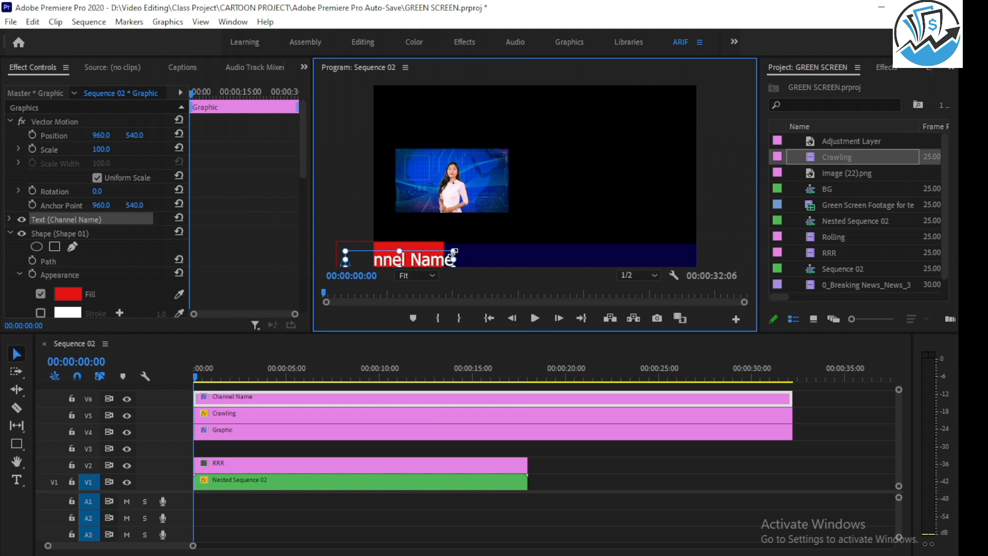
pyautogui.moveTo(452, 254); pyautogui.dragTo(401, 264)
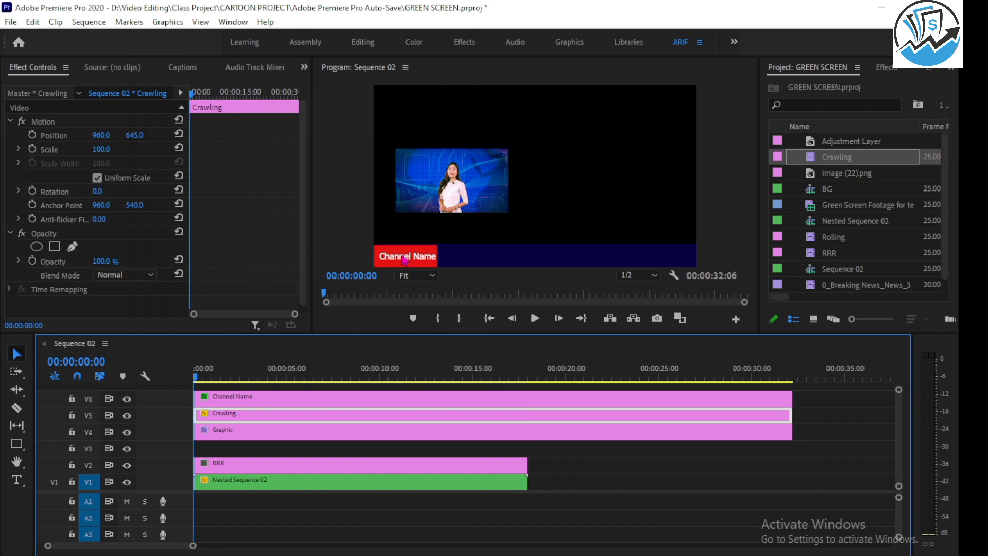
# Set the Vector Motion position of the Channel Name graphic on V6 to 1080, 560.
pyautogui.click(330, 399)
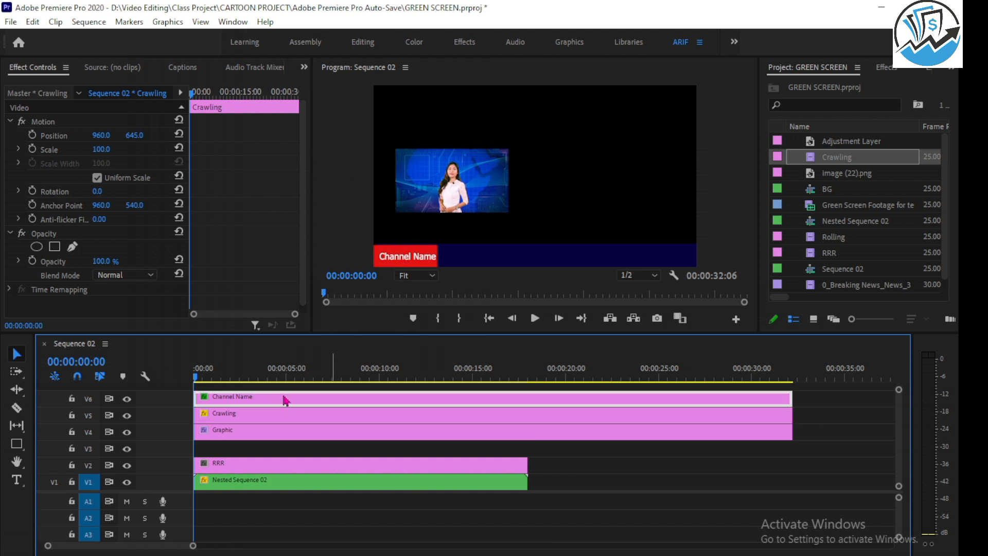
pyautogui.moveTo(98, 140); pyautogui.dragTo(97, 139)
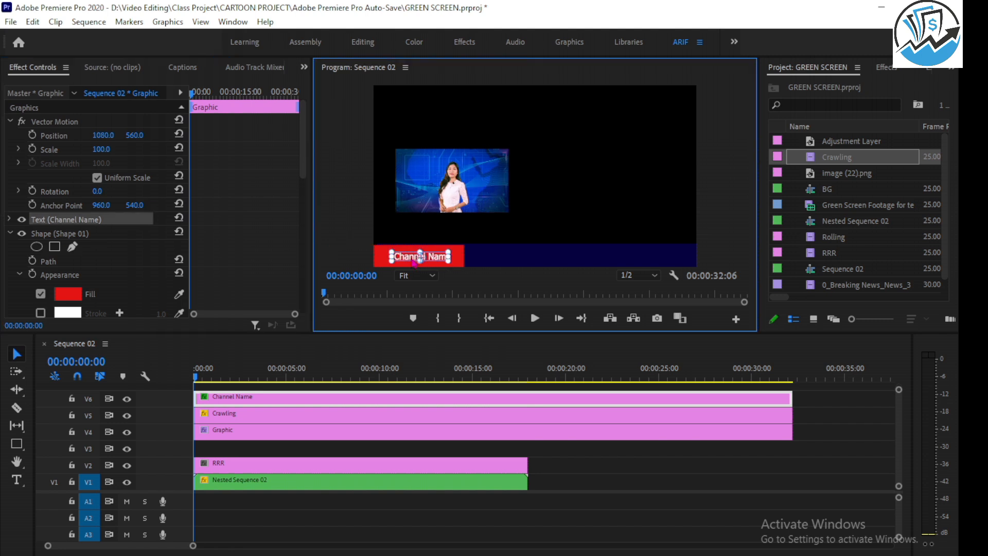
pyautogui.click(567, 187)
pyautogui.click(462, 255)
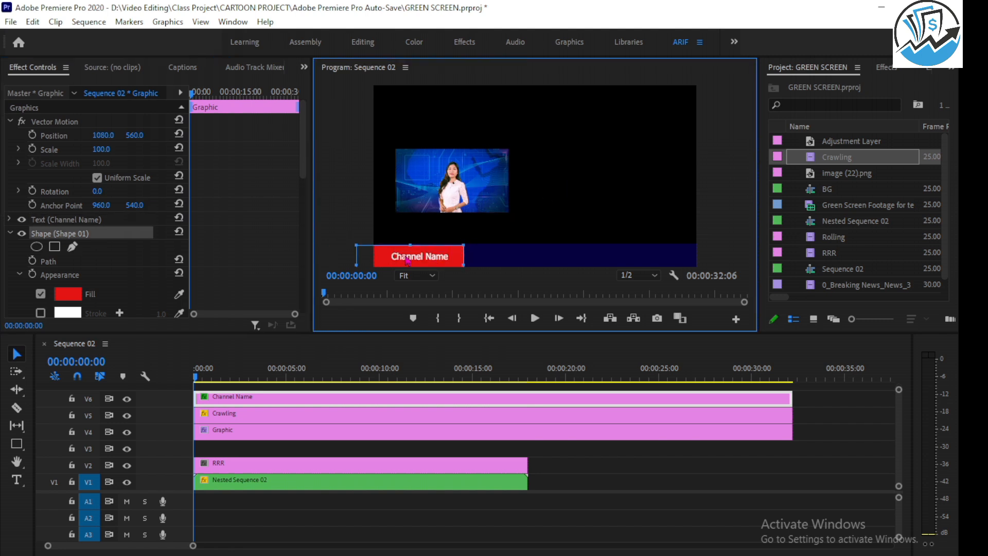
# Try a different scale for the Channel Name graphic and undo the change.
pyautogui.click(329, 400)
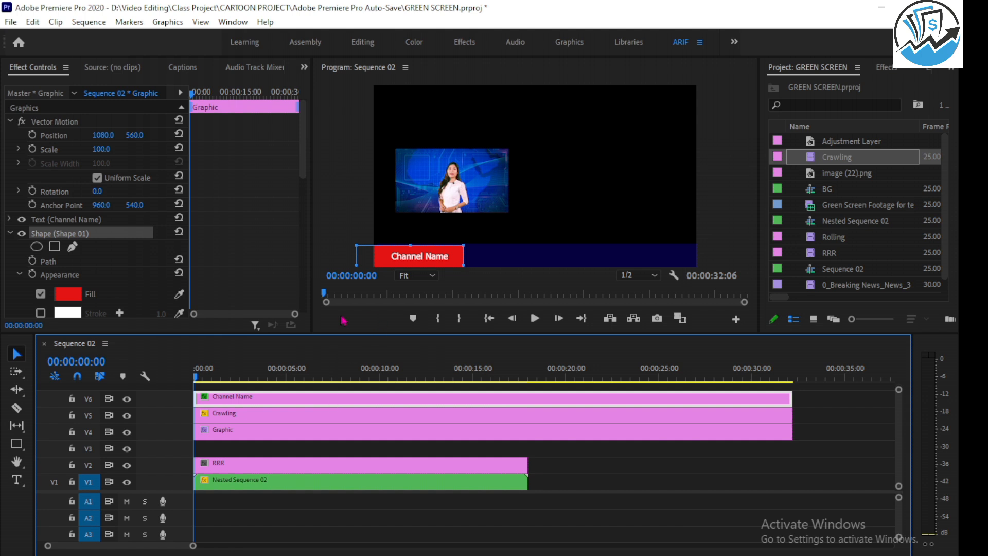
pyautogui.click(550, 190)
pyautogui.click(317, 400)
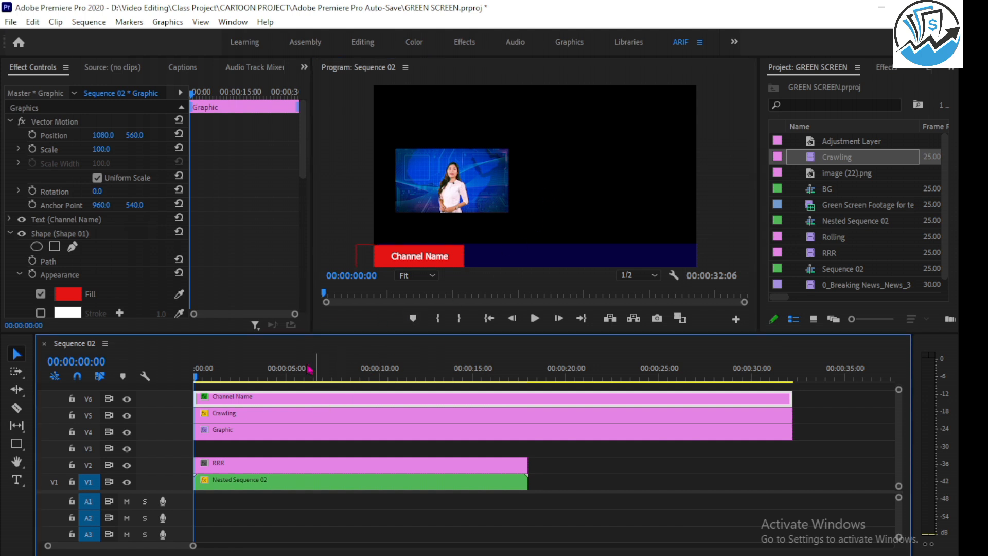
pyautogui.moveTo(98, 149); pyautogui.dragTo(104, 150)
pyautogui.hotkey('ctrl', 'z')
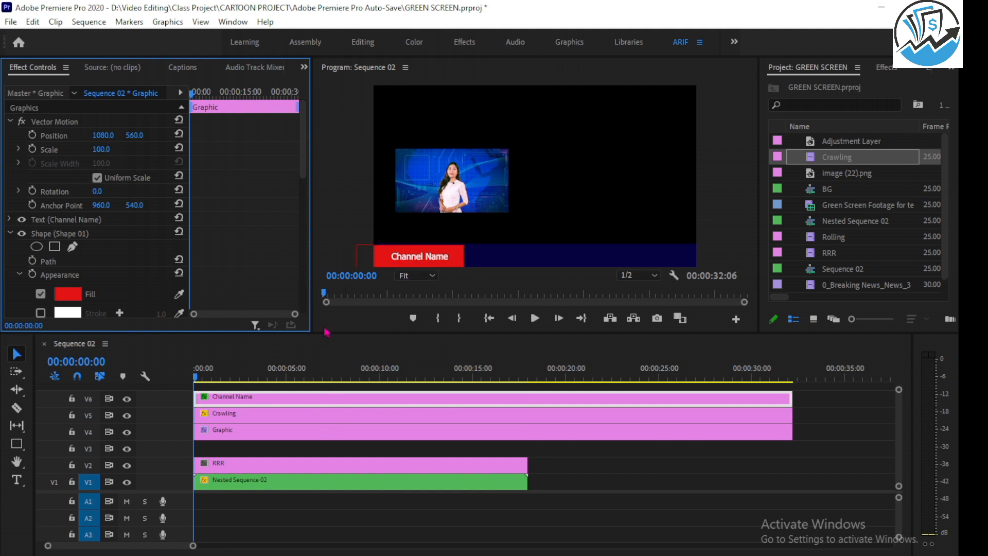
# Play the sequence from the start to check the crawl passing behind the Channel Name block.
pyautogui.moveTo(242, 371); pyautogui.dragTo(119, 367)
pyautogui.click(535, 318)
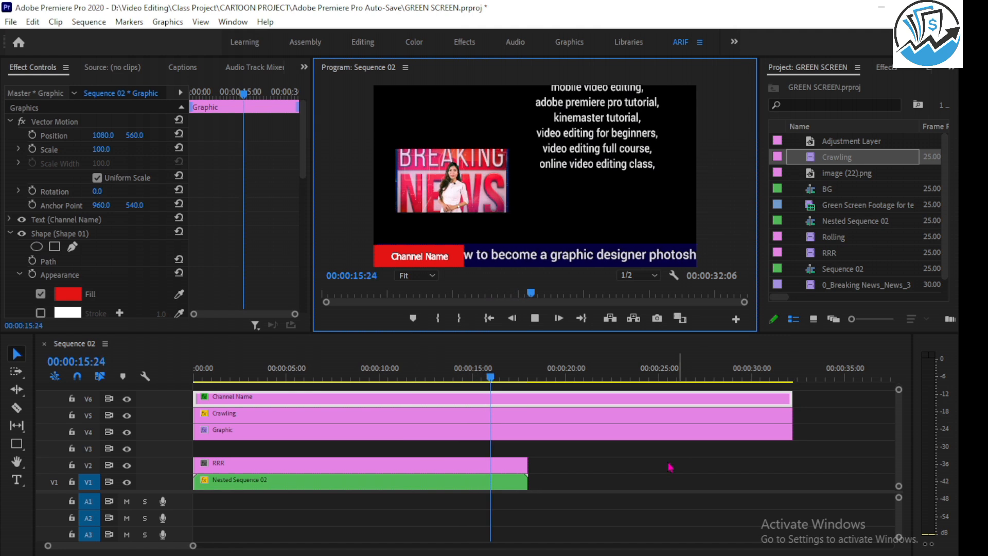
pyautogui.press('space')
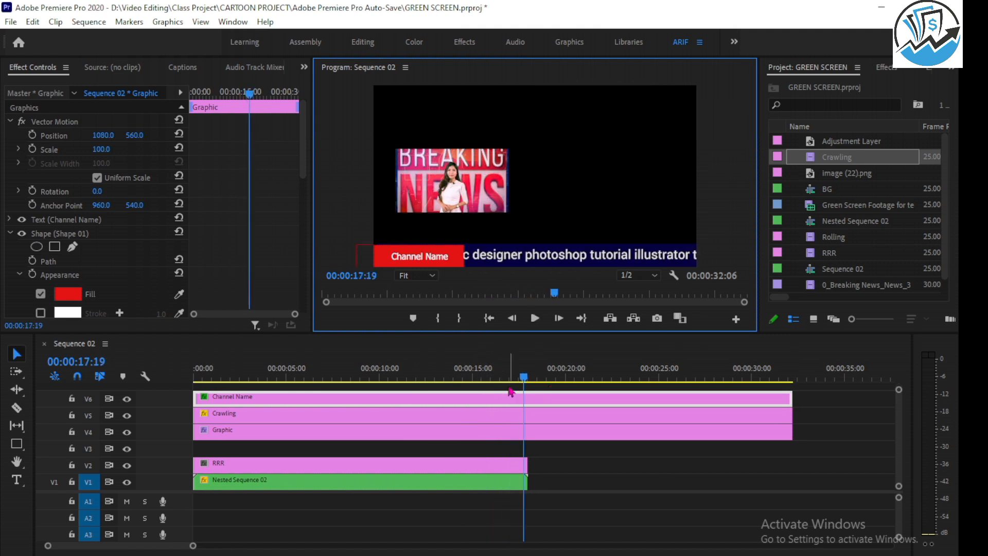
# Duplicate the Nested Sequence 02 clip on V1 directly after the end of the original.
pyautogui.moveTo(527, 378); pyautogui.dragTo(391, 378)
pyautogui.click(396, 469)
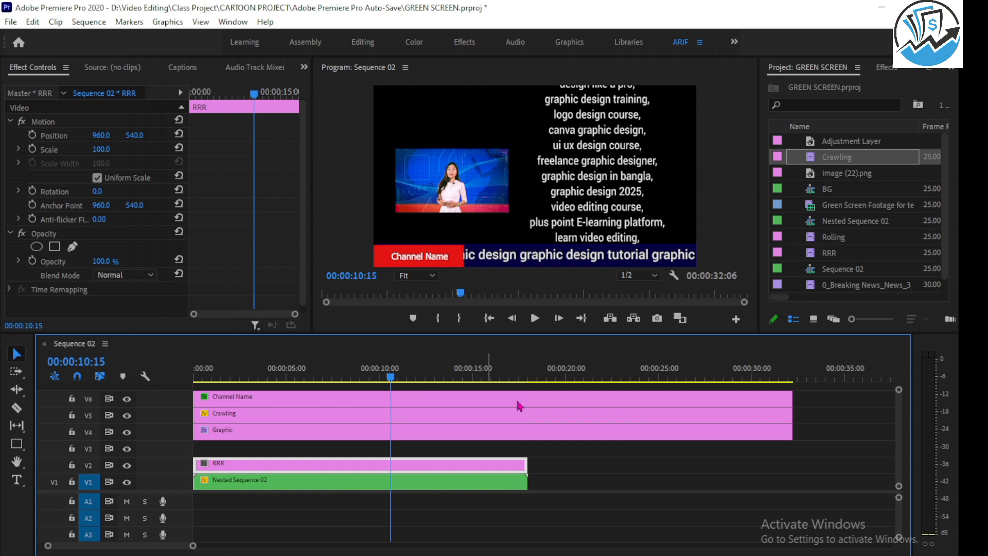
pyautogui.moveTo(392, 381); pyautogui.dragTo(534, 380)
pyautogui.moveTo(290, 488); pyautogui.dragTo(575, 487)
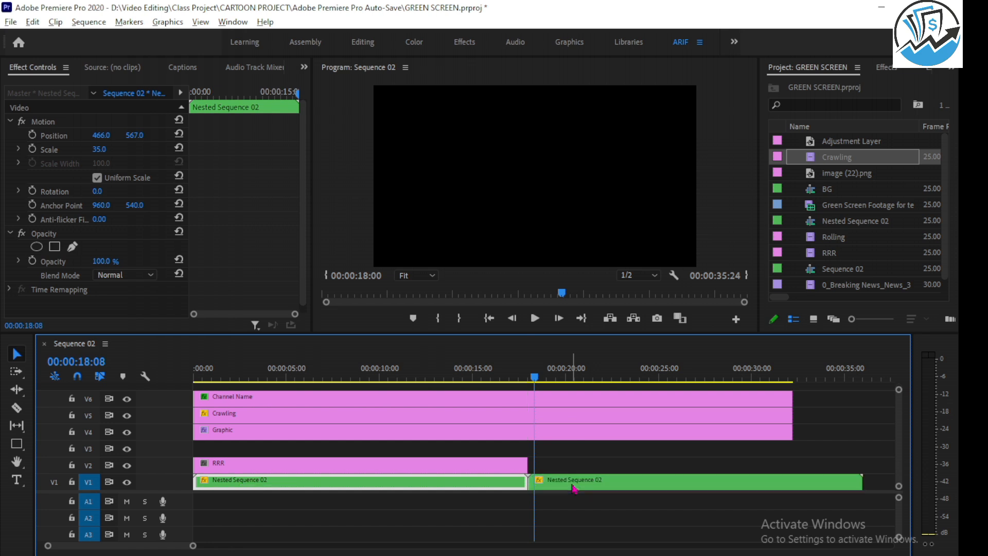
# Extend the RRR rolling title on V2 so it ends together with the graphics on V4 to V6.
pyautogui.scroll(-1, 573, 486)
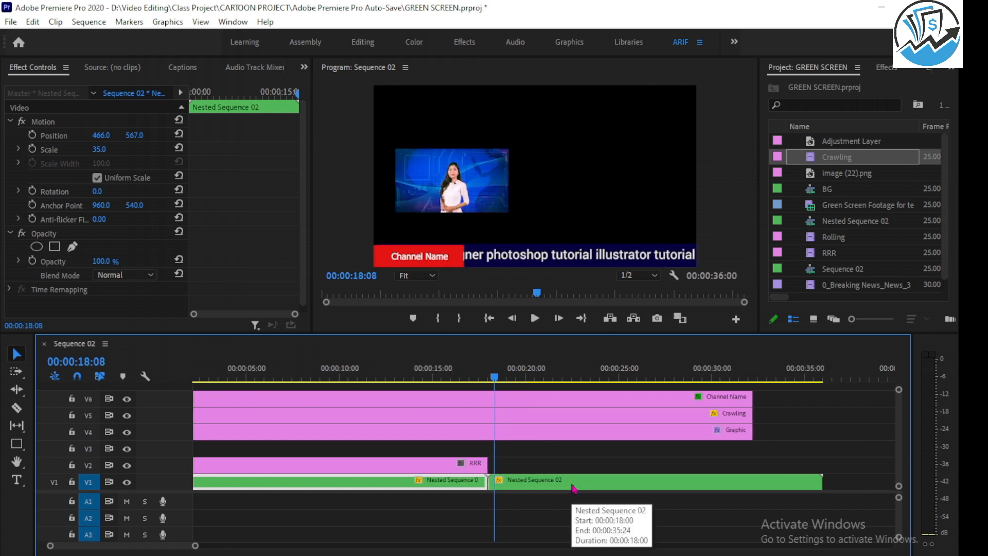
pyautogui.click(519, 486)
pyautogui.scroll(-1, 544, 487)
pyautogui.scroll(-1, 545, 488)
pyautogui.moveTo(389, 464); pyautogui.dragTo(547, 465)
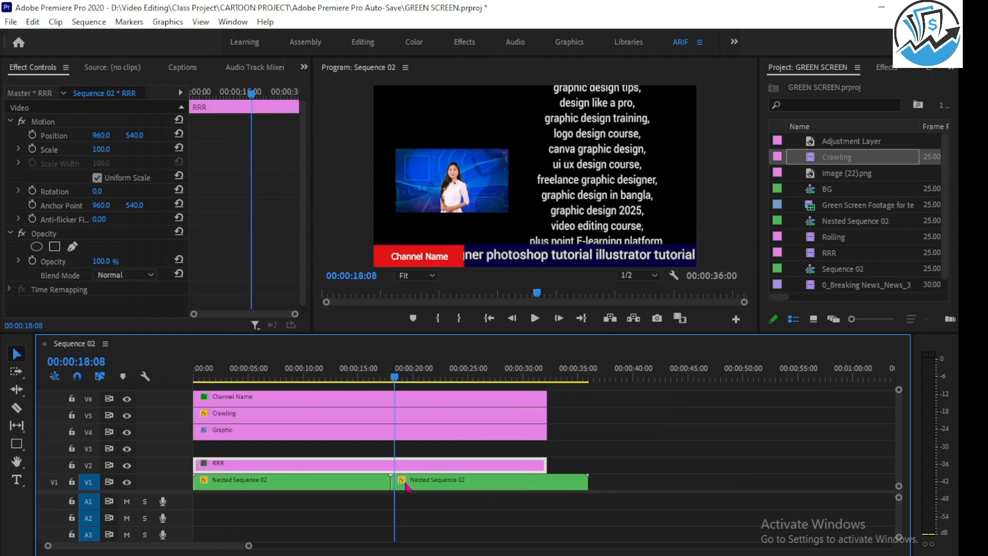
# Duplicate both Nested Sequence 02 clips on V1 and place the copies directly after the existing pair.
pyautogui.moveTo(416, 503); pyautogui.dragTo(775, 484)
pyautogui.moveTo(862, 483); pyautogui.dragTo(833, 486)
pyautogui.scroll(-3, 568, 484)
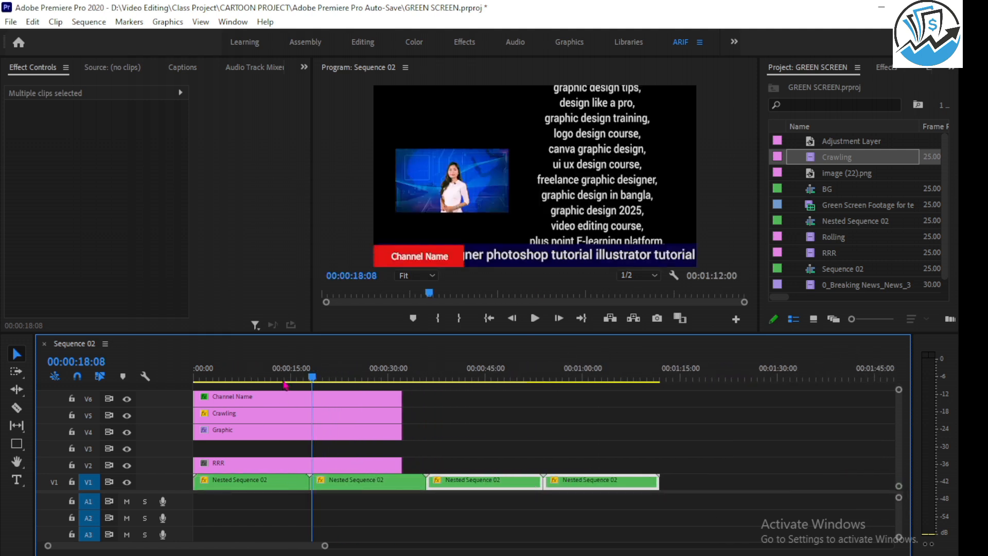
# Extend the Channel Name, Crawling and Graphic clips on V4 to V6 together to about 00:02:14:17.
pyautogui.click(371, 403)
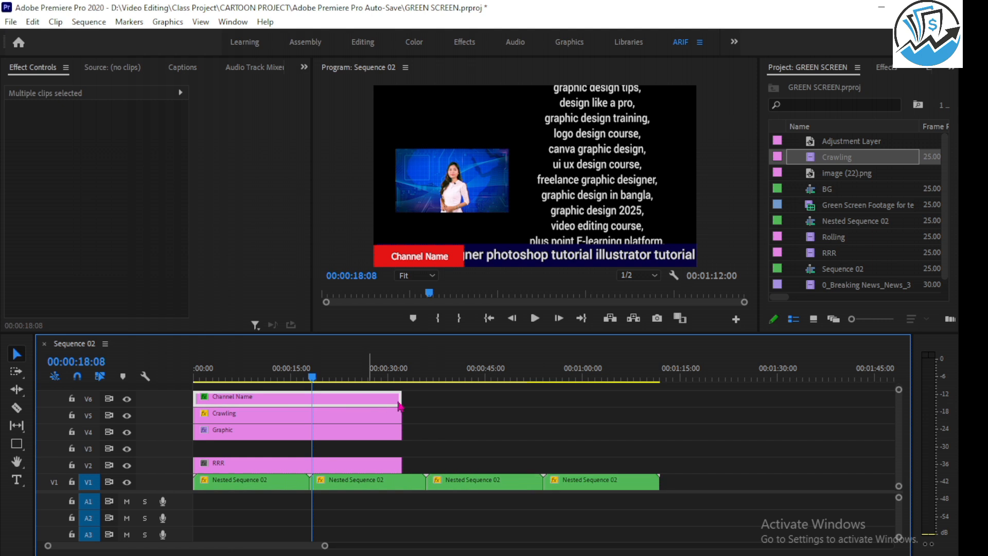
pyautogui.moveTo(418, 434); pyautogui.dragTo(860, 397)
pyautogui.scroll(-7, 451, 466)
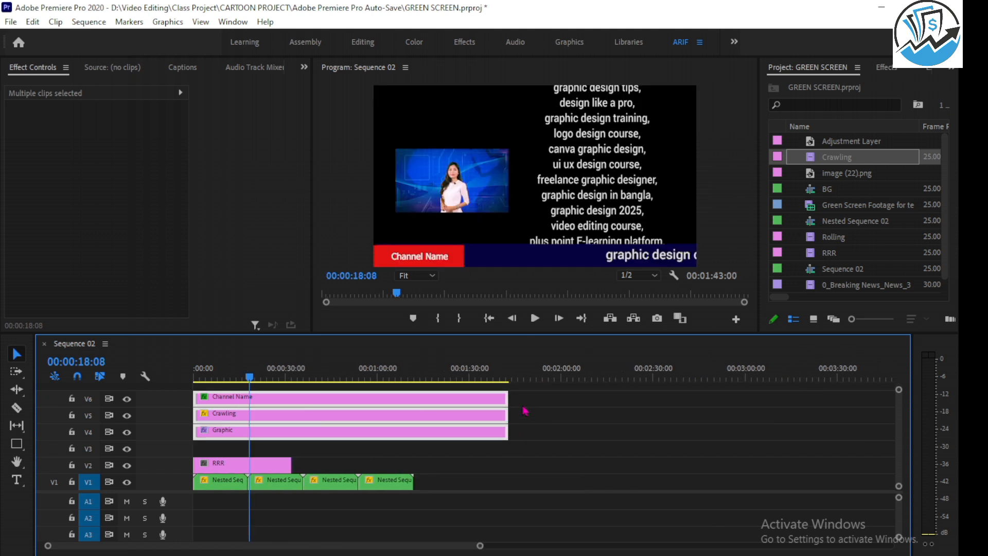
pyautogui.moveTo(506, 399); pyautogui.dragTo(603, 398)
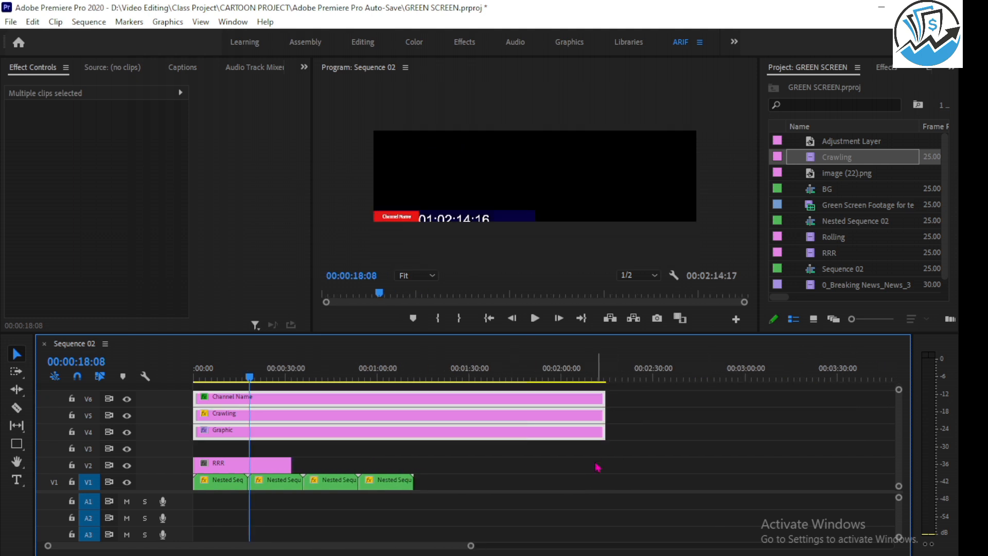
pyautogui.scroll(-2, 597, 466)
pyautogui.press('alt')
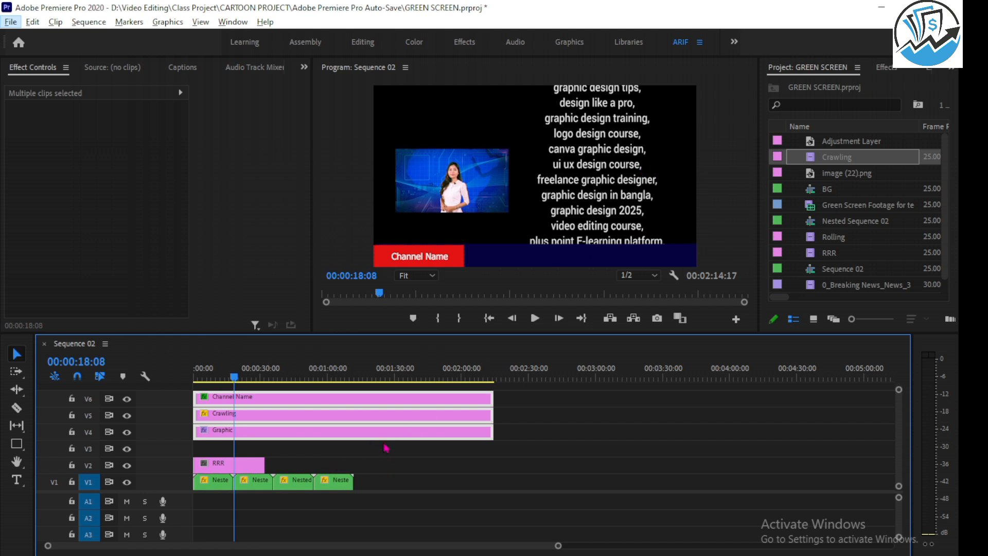
pyautogui.scroll(4, 386, 448)
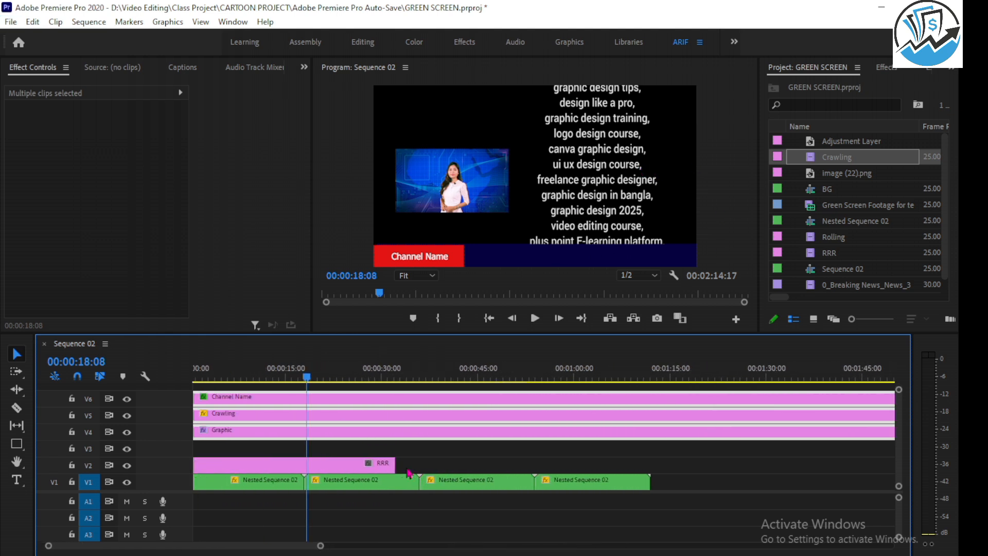
# Nest all four Nested Sequence 02 clips on V1 into one sequence named Nested Sequence 03.
pyautogui.moveTo(354, 381); pyautogui.dragTo(377, 380)
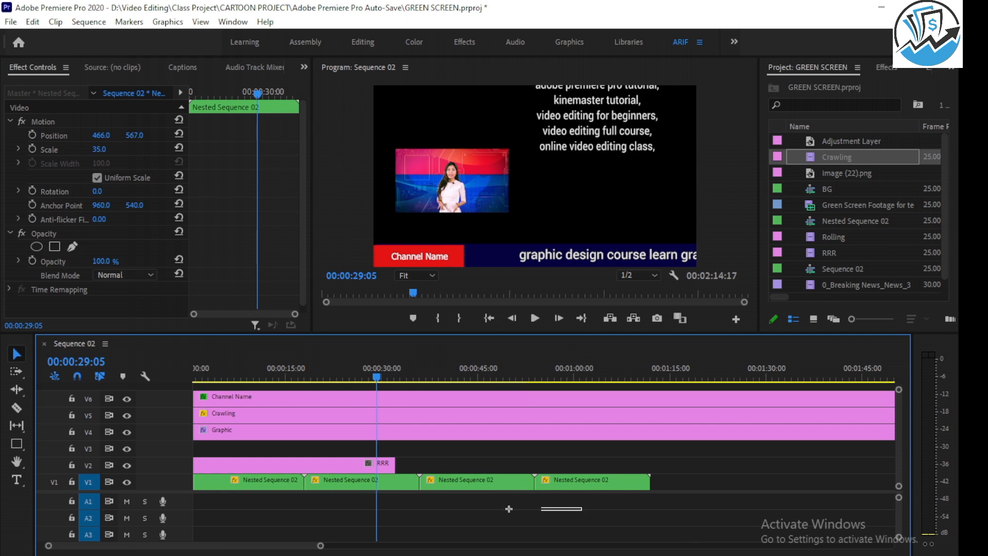
pyautogui.moveTo(582, 507); pyautogui.dragTo(181, 495)
pyautogui.rightClick(270, 495)
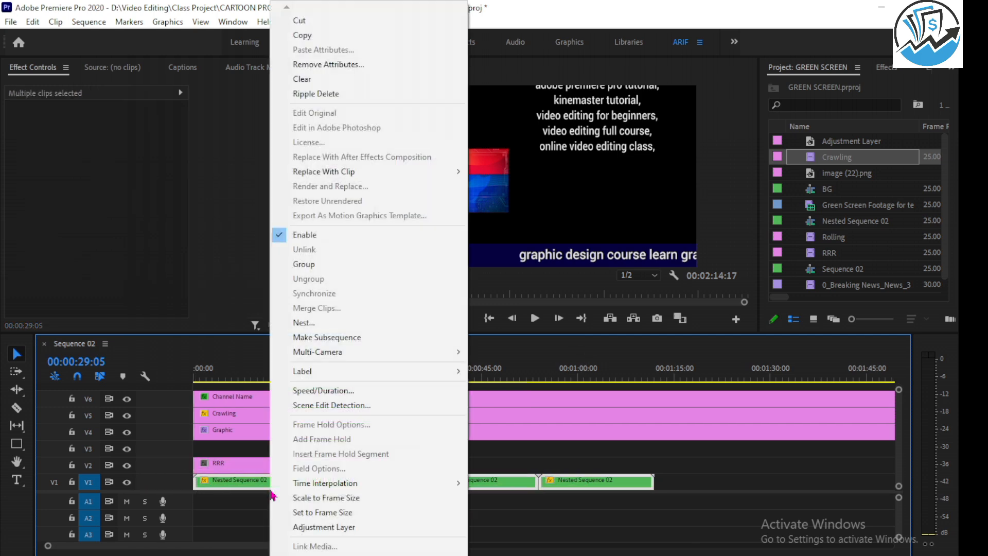
pyautogui.click(319, 323)
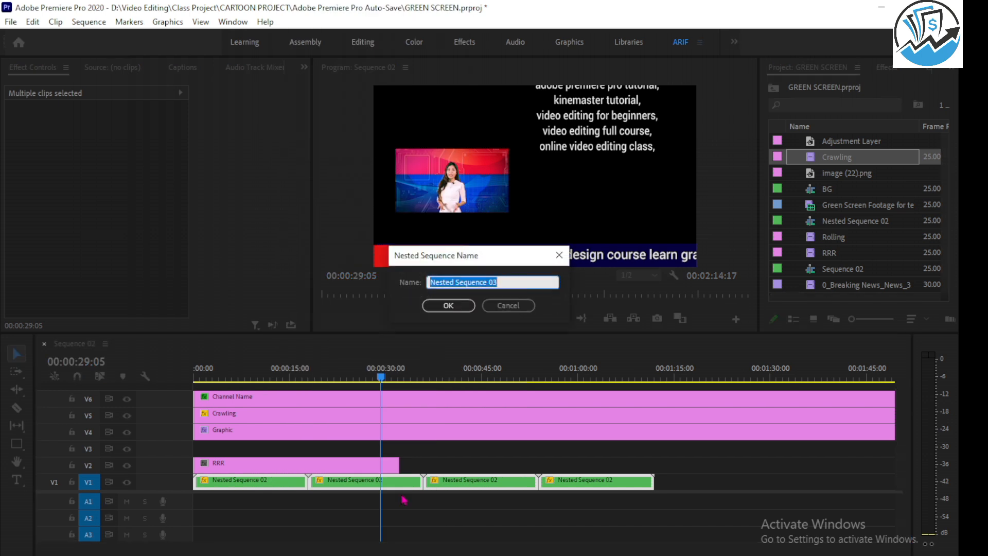
pyautogui.click(450, 306)
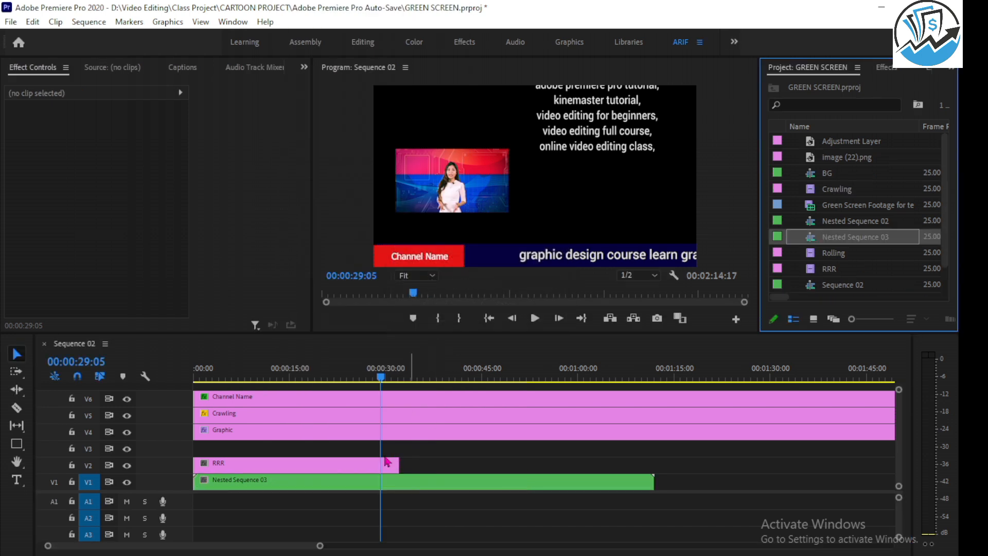
# Turn on Scale and Position keyframing for Nested Sequence 03 at 00:00:29:05, keeping scale 100 and position 960, 540.
pyautogui.click(389, 484)
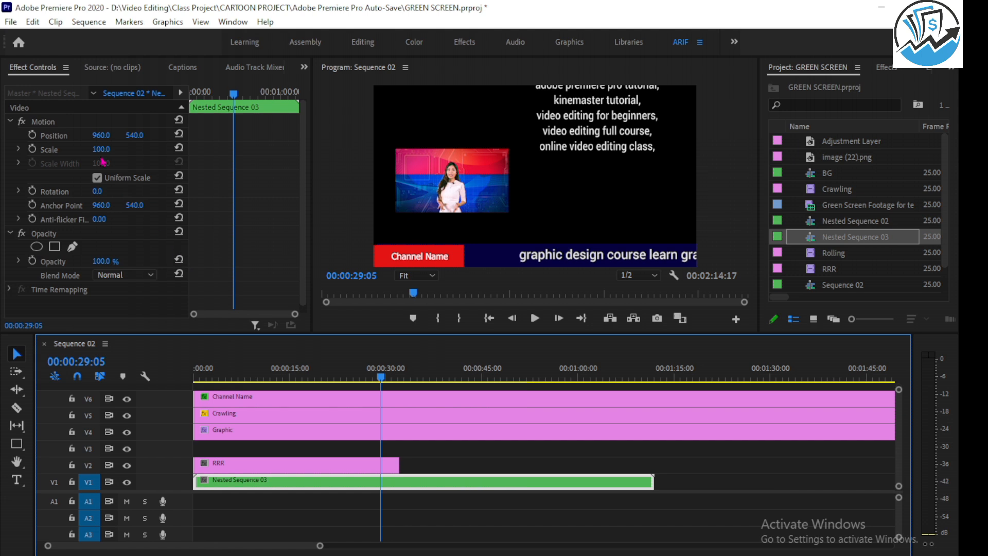
pyautogui.moveTo(101, 153); pyautogui.dragTo(103, 154)
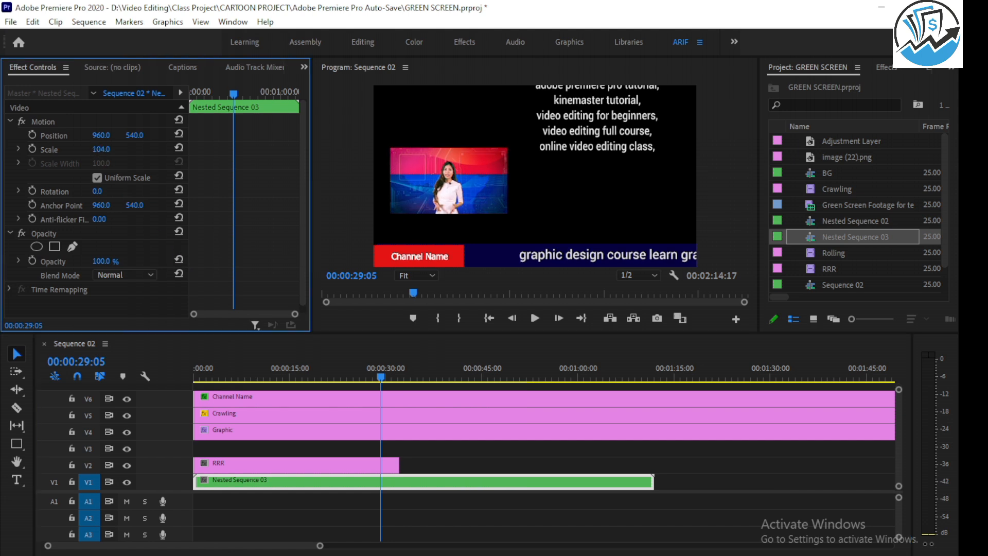
pyautogui.hotkey('ctrl', 'z')
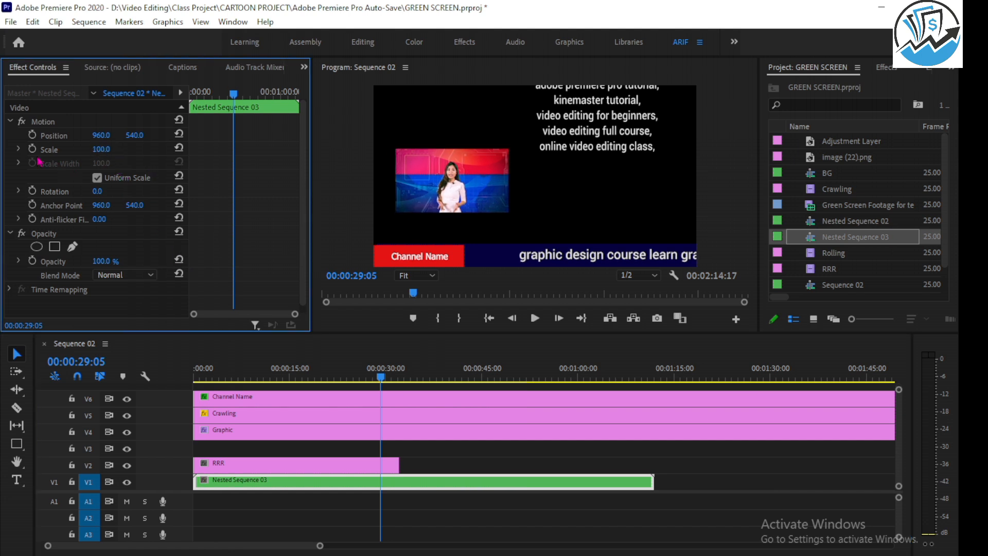
pyautogui.click(33, 150)
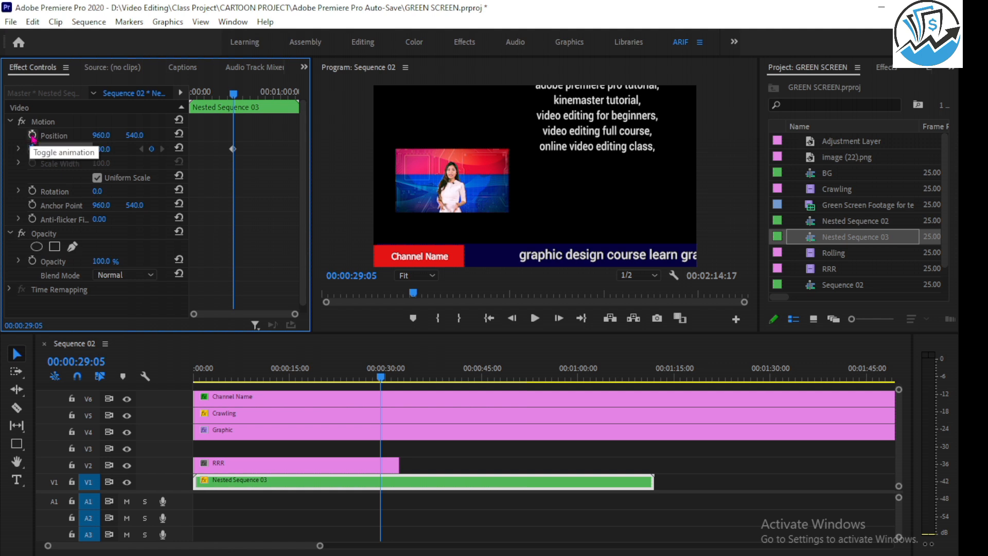
pyautogui.click(32, 135)
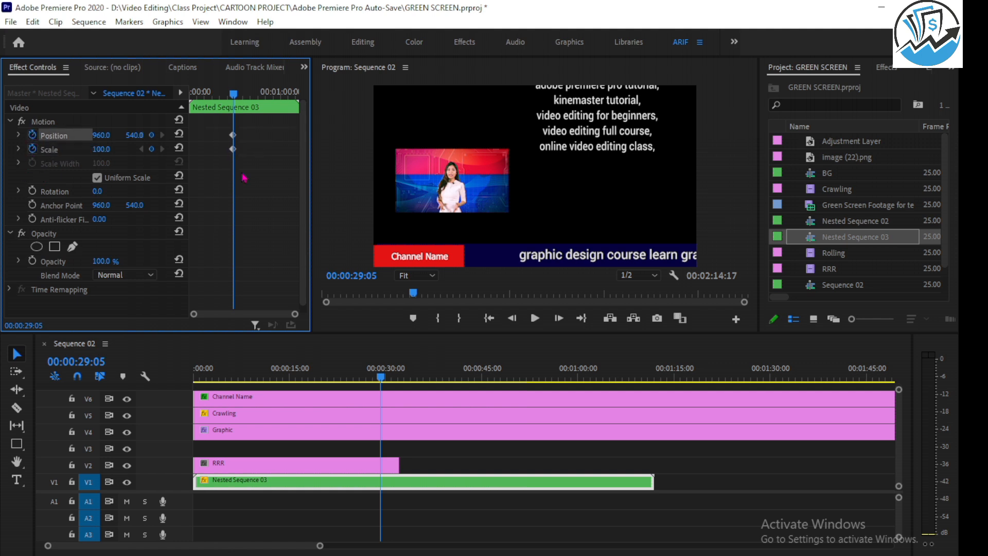
# Keyframe Nested Sequence 03 at 00:00:32:02 with scale 284 and position 2364, 464 so the presenter fills the frame.
pyautogui.moveTo(381, 380); pyautogui.dragTo(400, 381)
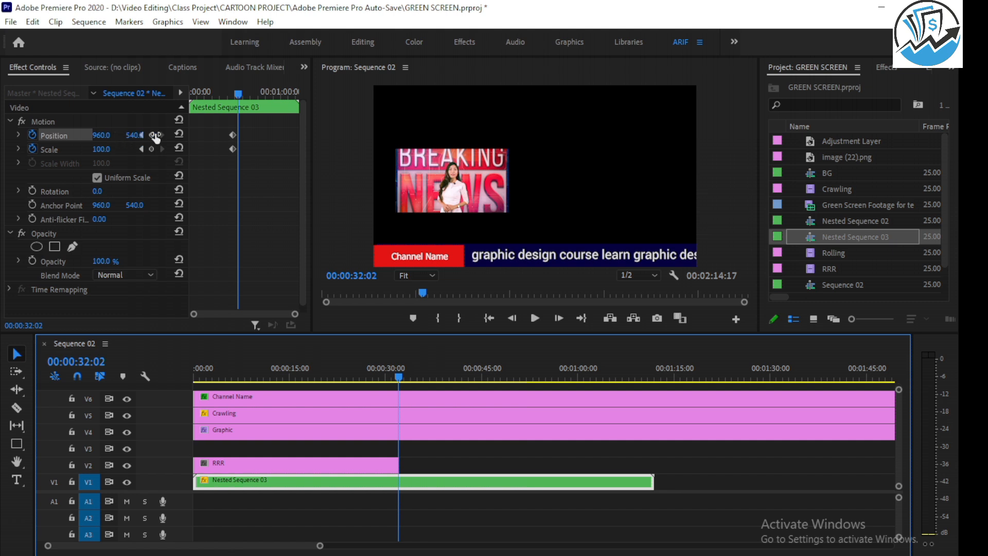
pyautogui.click(232, 149)
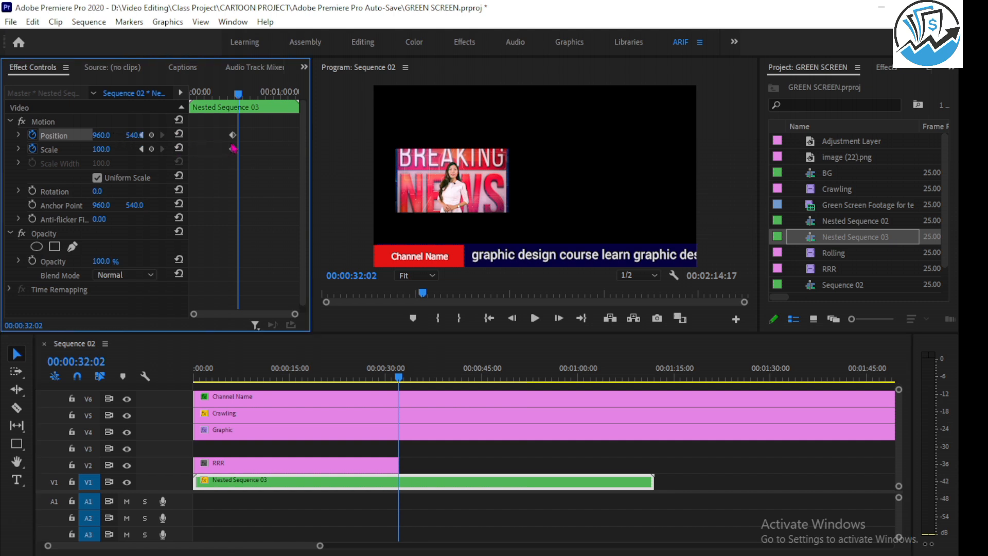
pyautogui.moveTo(190, 136); pyautogui.dragTo(222, 135)
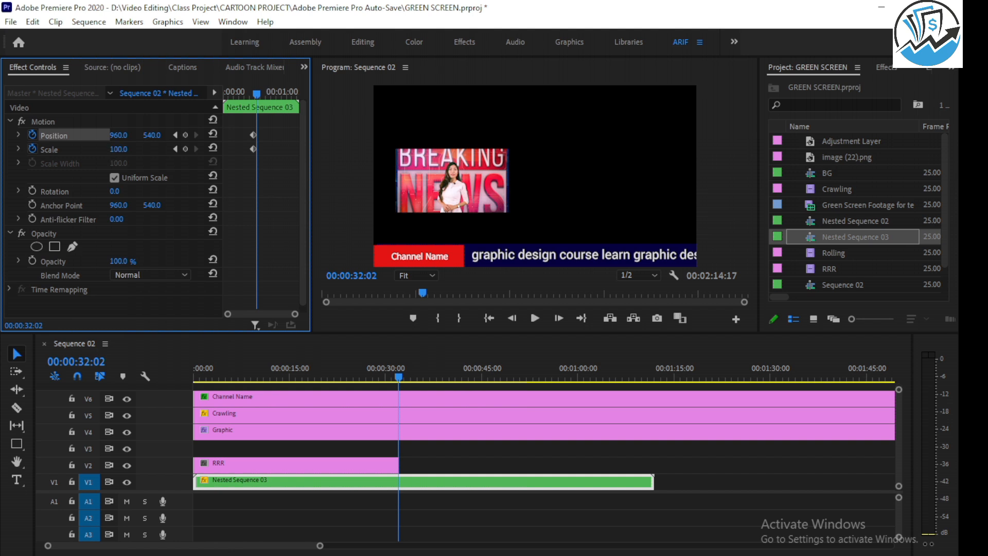
pyautogui.moveTo(117, 148); pyautogui.dragTo(148, 148)
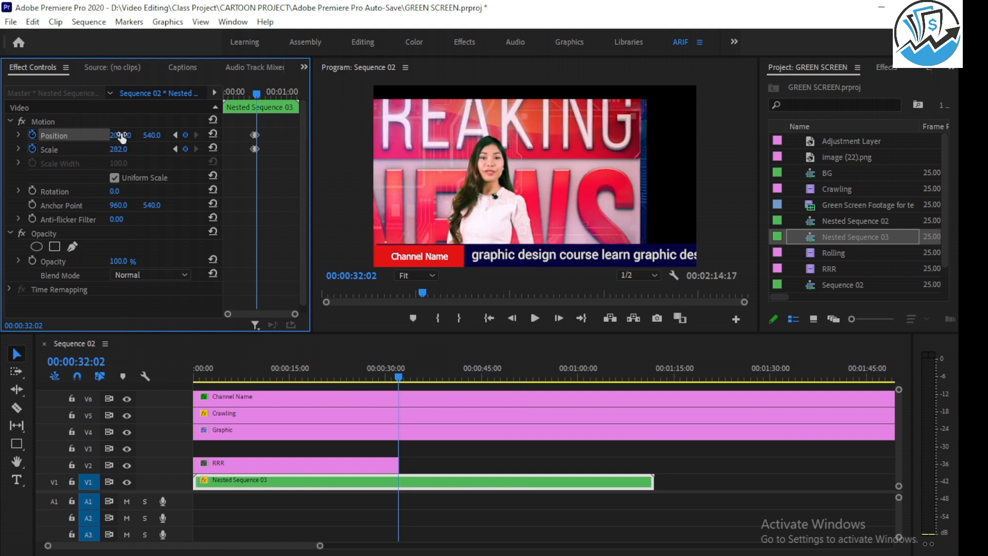
pyautogui.moveTo(120, 135); pyautogui.dragTo(272, 135)
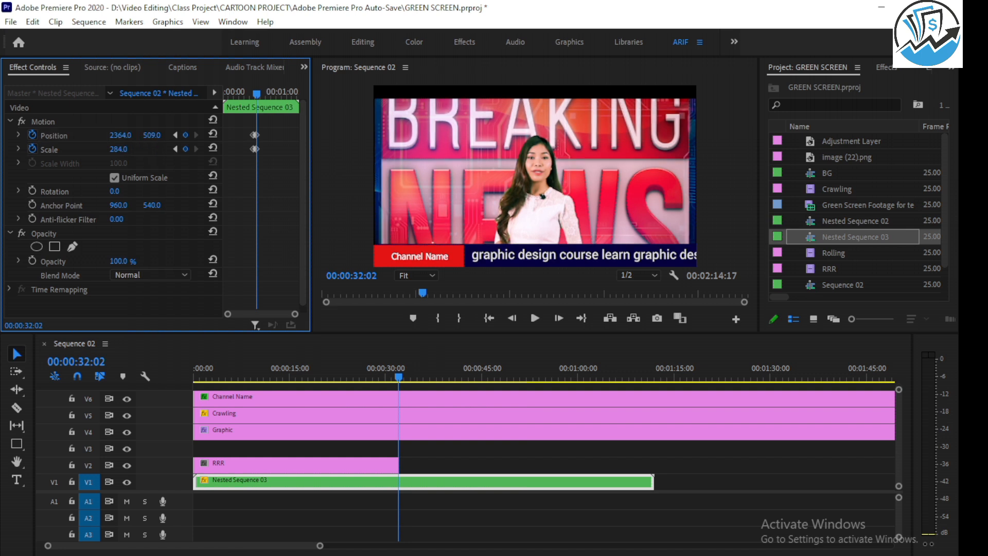
pyautogui.moveTo(152, 135)
pyautogui.mouseDown()
pyautogui.moveTo(66, 134)
pyautogui.moveTo(159, 135)
pyautogui.mouseUp()
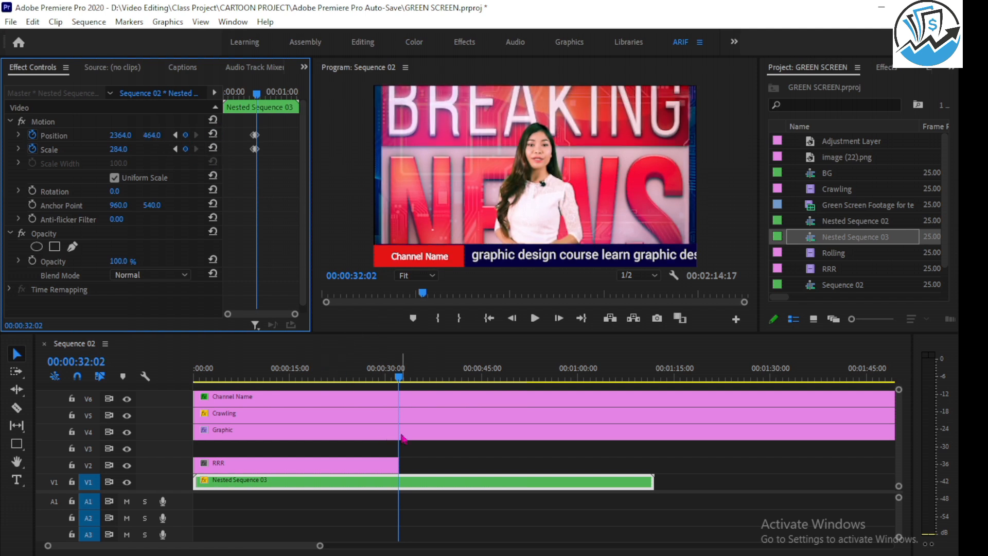
# Play the sequence from the start to check the presenter video's zoom to full frame.
pyautogui.moveTo(363, 380); pyautogui.dragTo(183, 383)
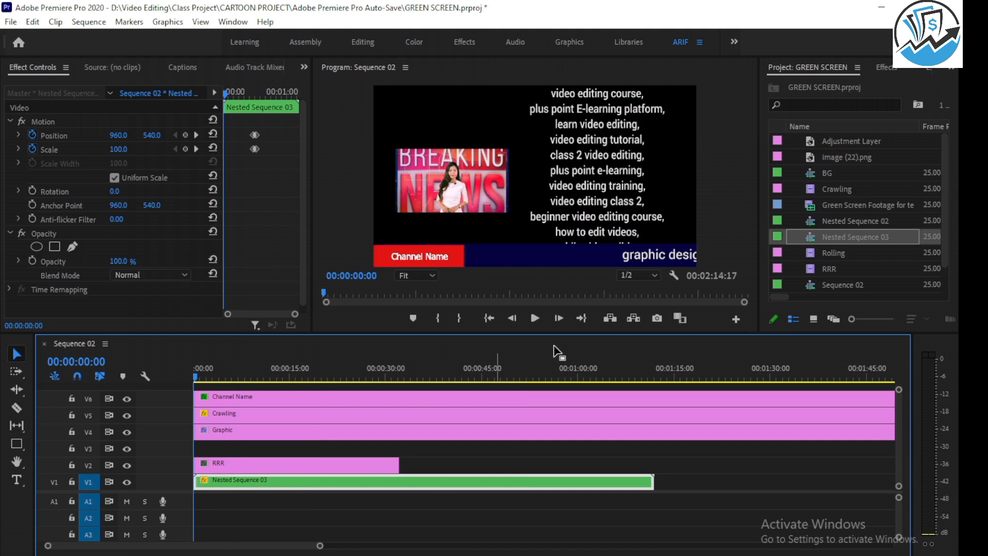
pyautogui.click(535, 317)
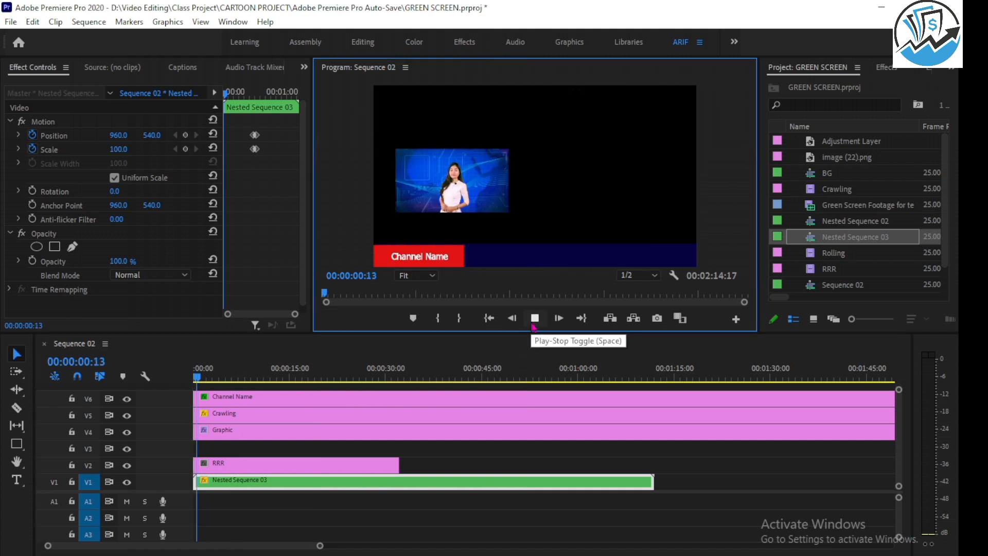